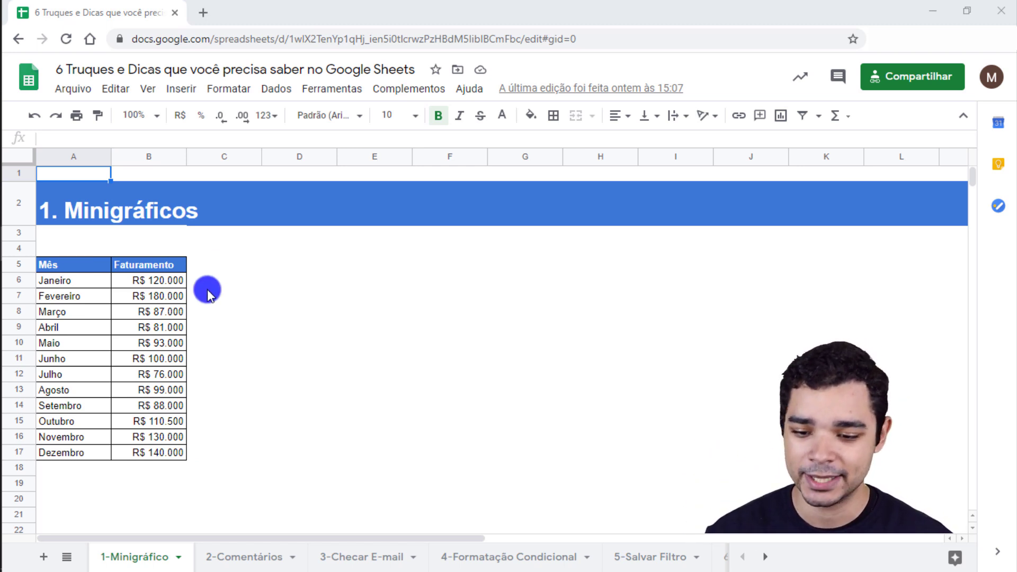
- Enter =SPARKLINE(B6:B17) in C19 to chart the monthly Faturamento values
left_click(147, 279)
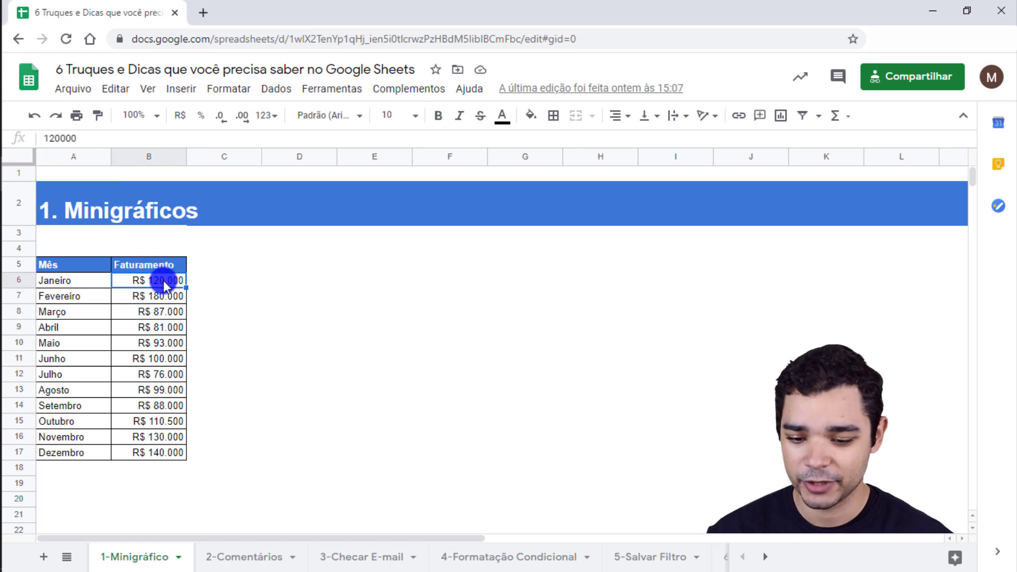
left_click(244, 477)
type("=")
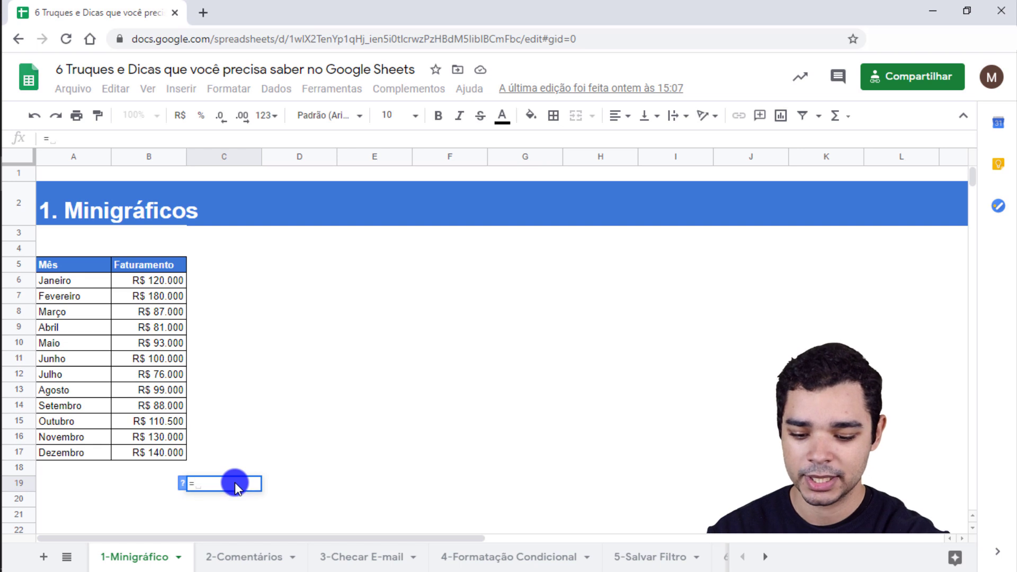
type("SPAR")
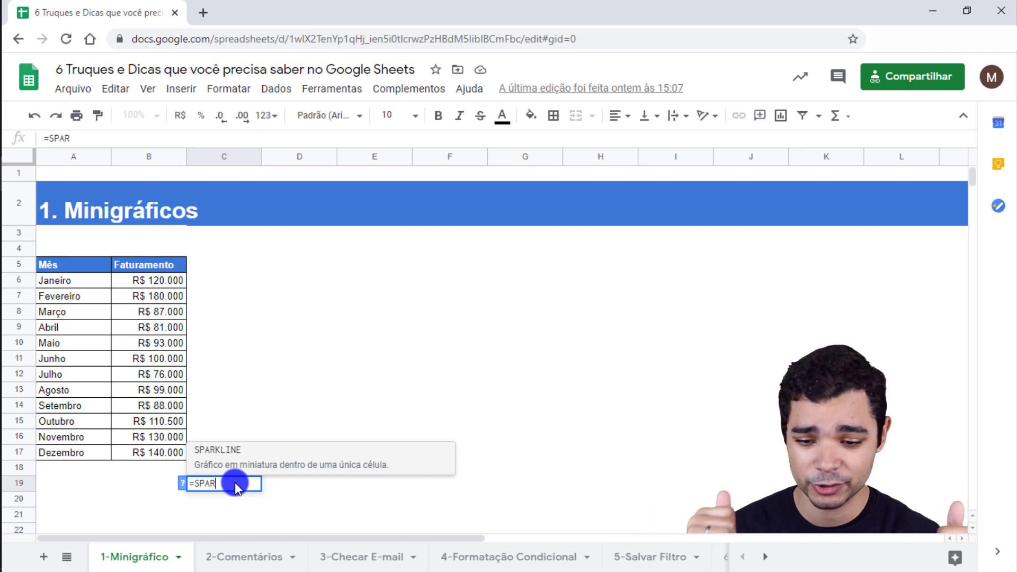
key("Tab")
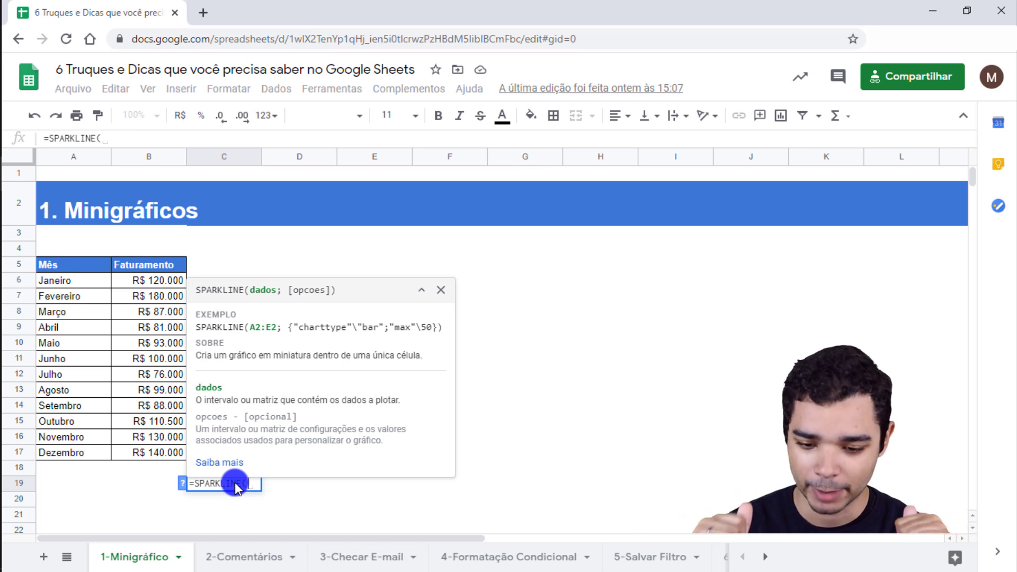
left_click(132, 279)
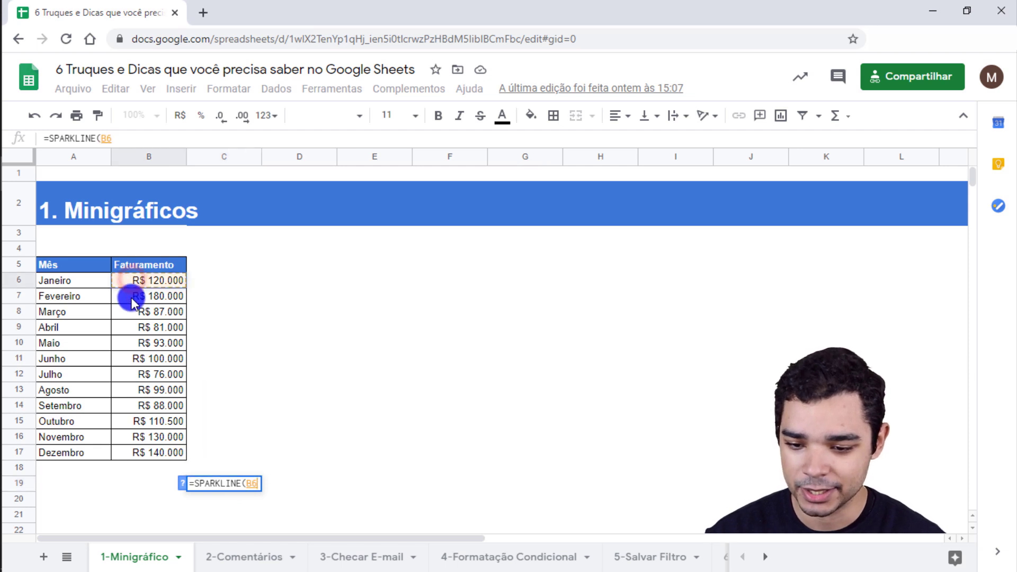
left_click_drag(131, 297, 141, 448)
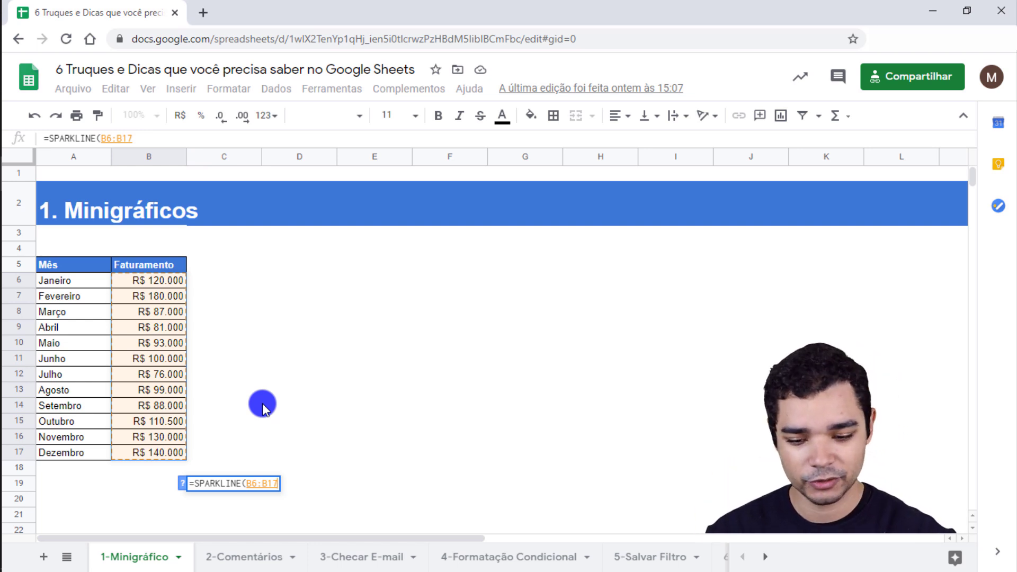
key("Return")
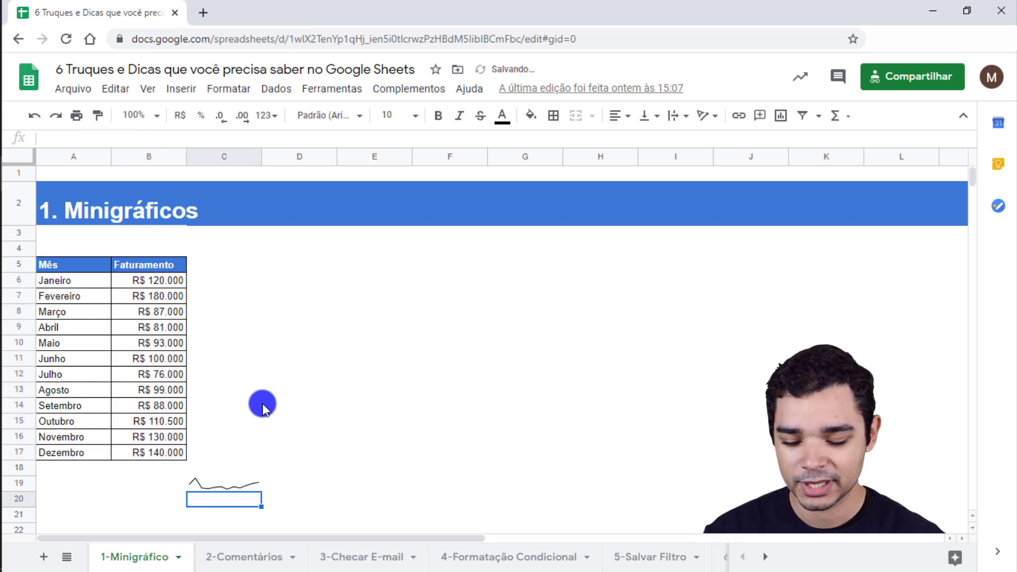
left_click(205, 483)
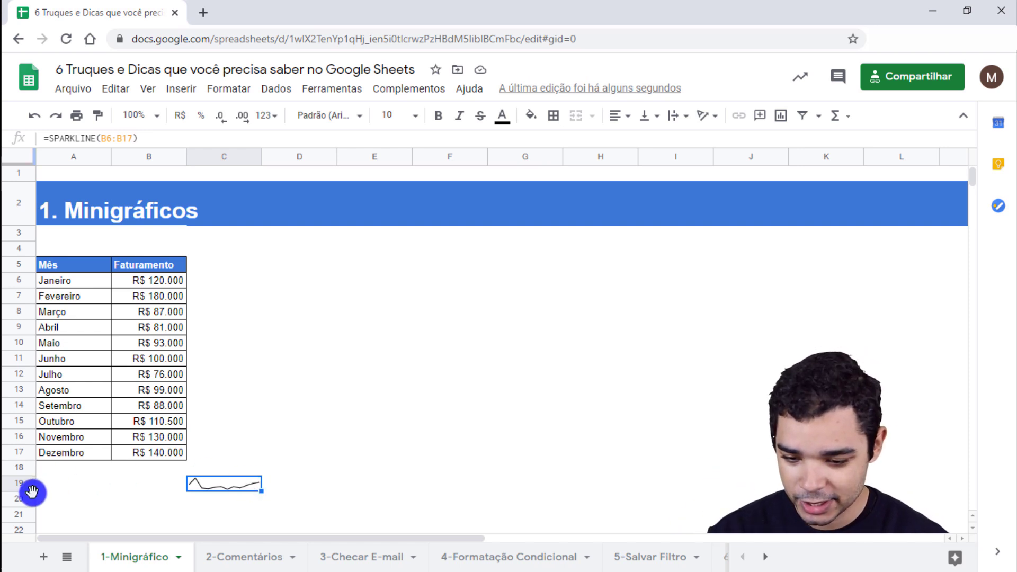
- Drag row 19 taller and column C wider so the C19 sparkline grows
left_click_drag(32, 490, 33, 502)
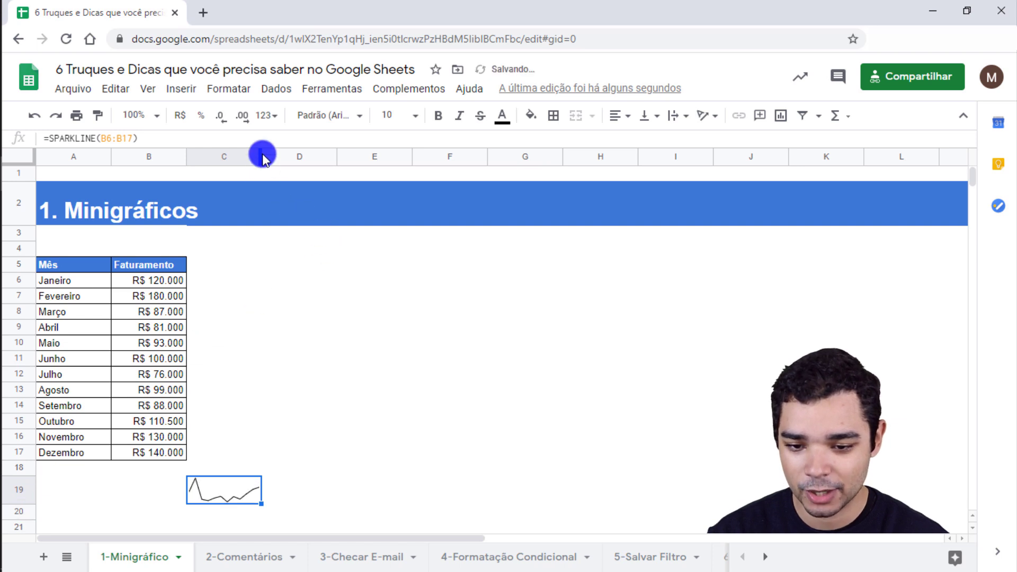
left_click_drag(262, 158, 278, 162)
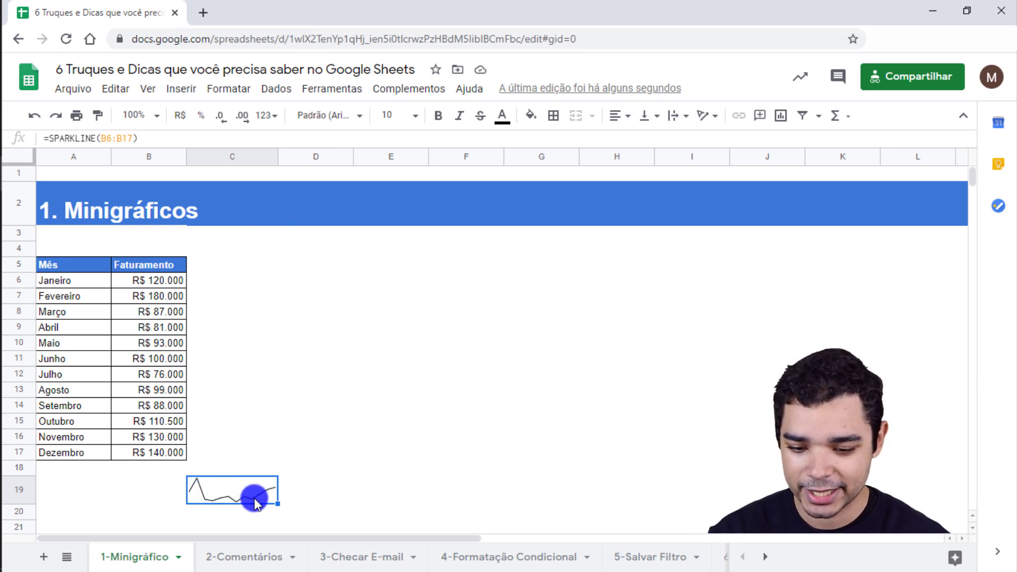
- Change Junho's Faturamento in B11 to 200000, then move to the 2-Comentários sheet
left_click(136, 283)
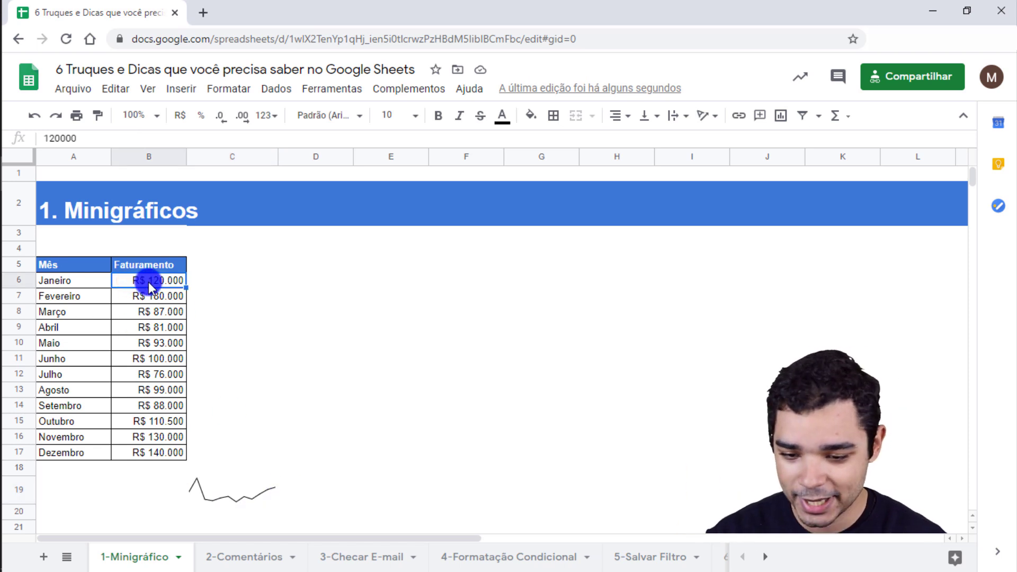
left_click(154, 359)
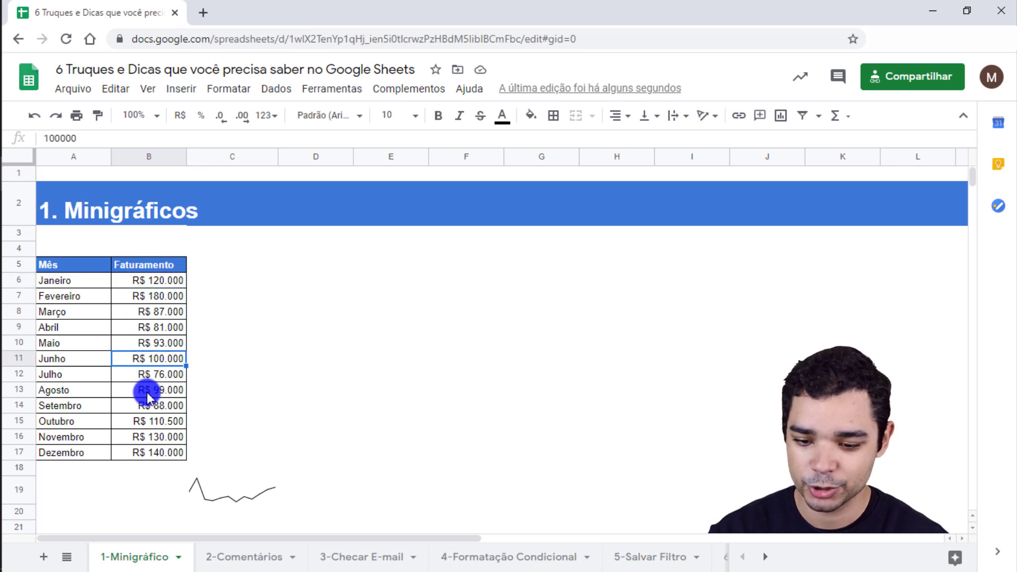
type("200000")
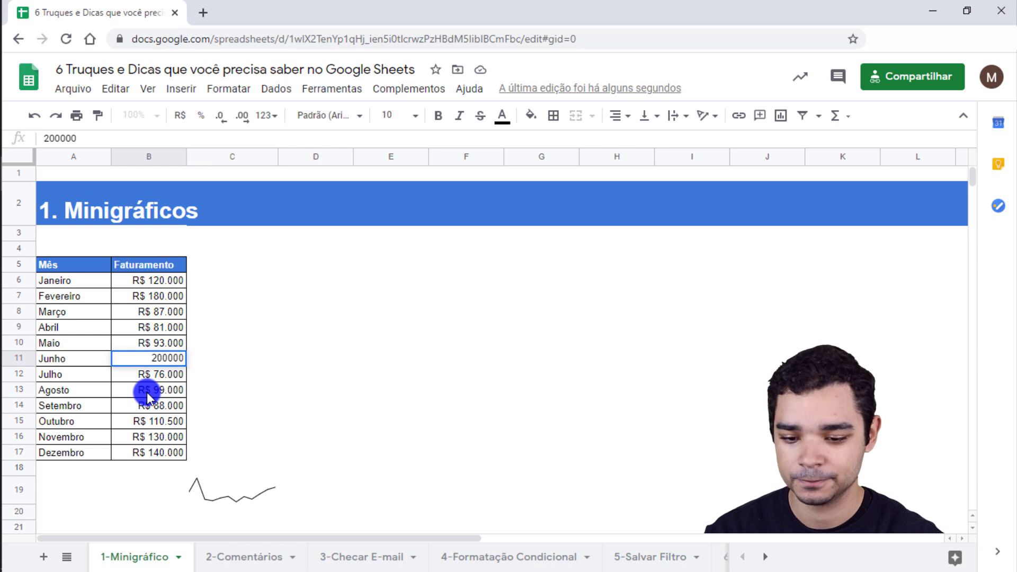
key("Return")
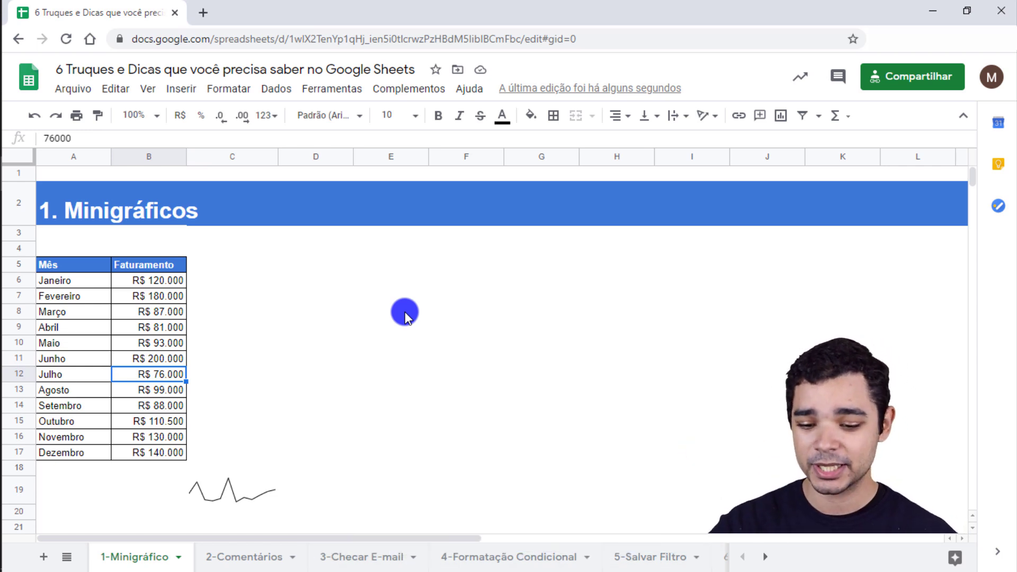
left_click(232, 490)
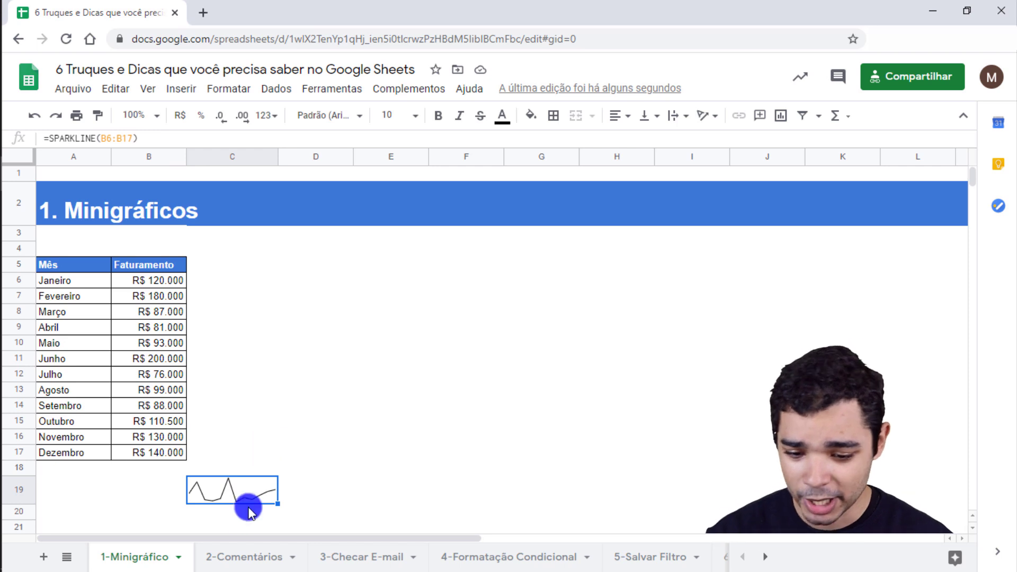
left_click(240, 554)
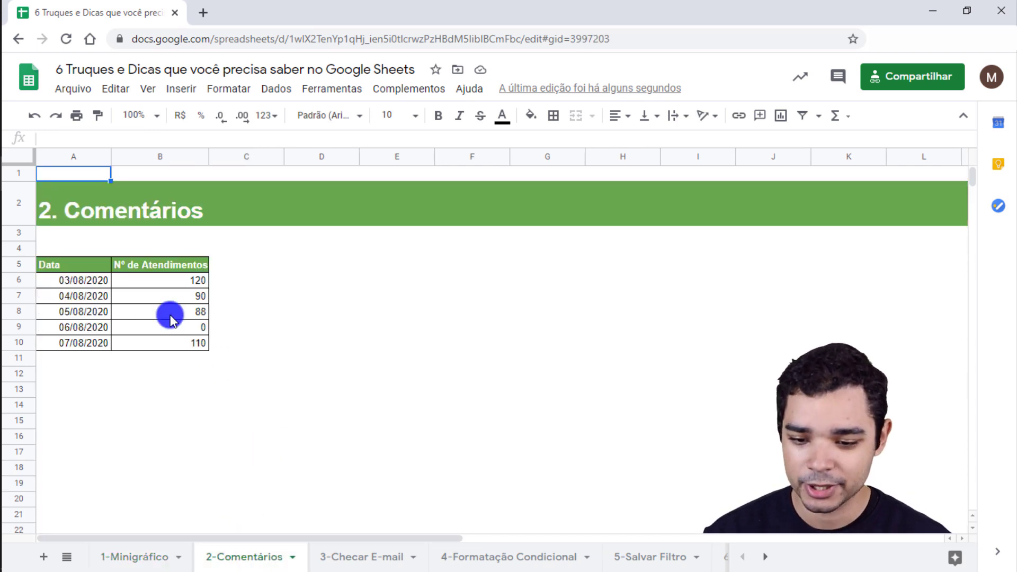
left_click(162, 298)
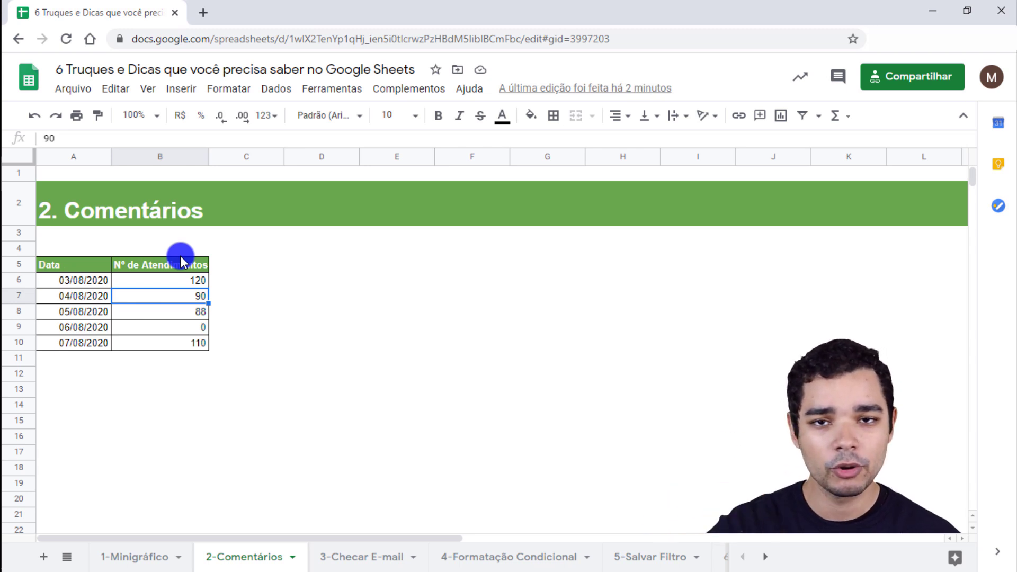
left_click(68, 280)
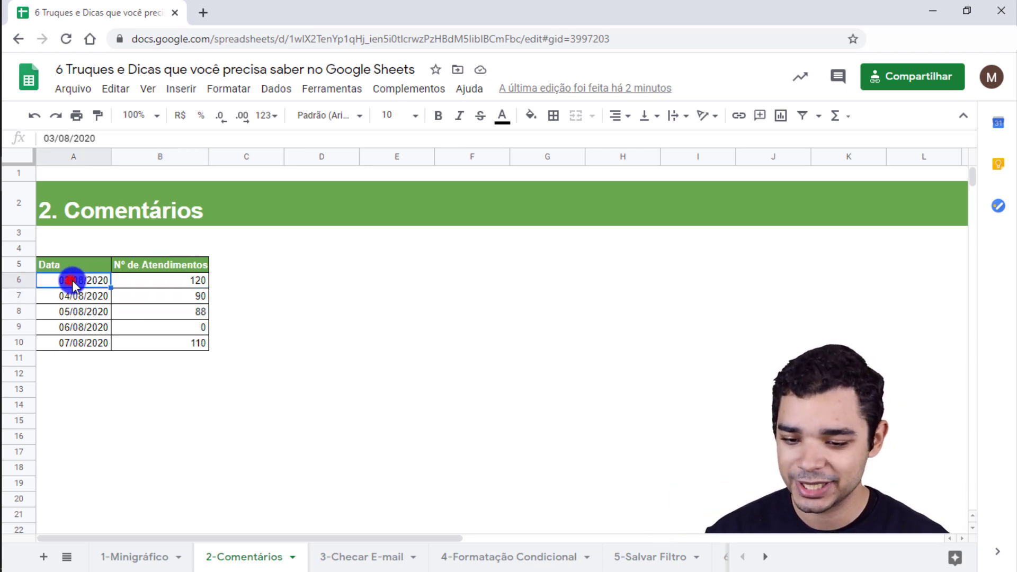
left_click(80, 343)
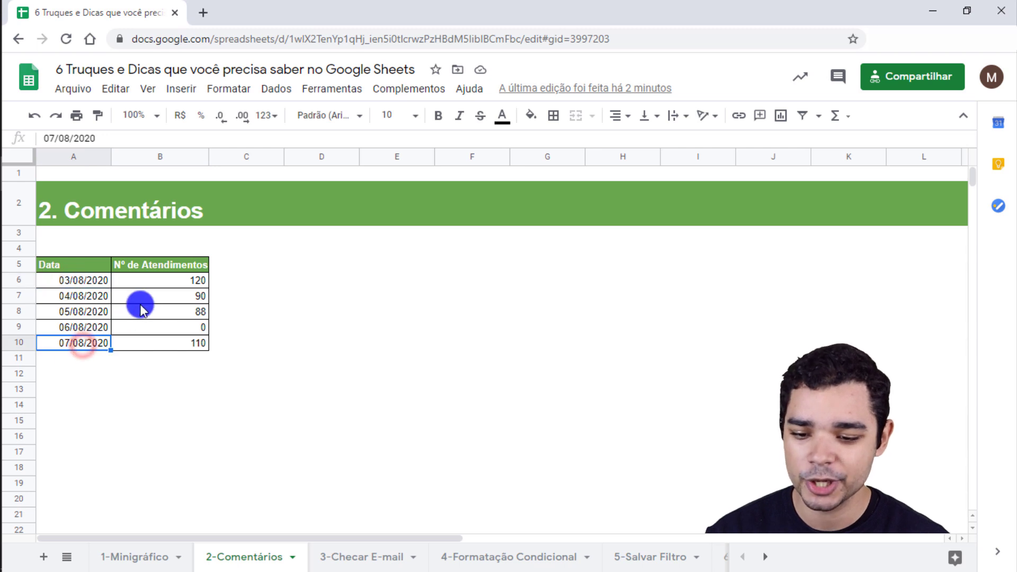
left_click(150, 286)
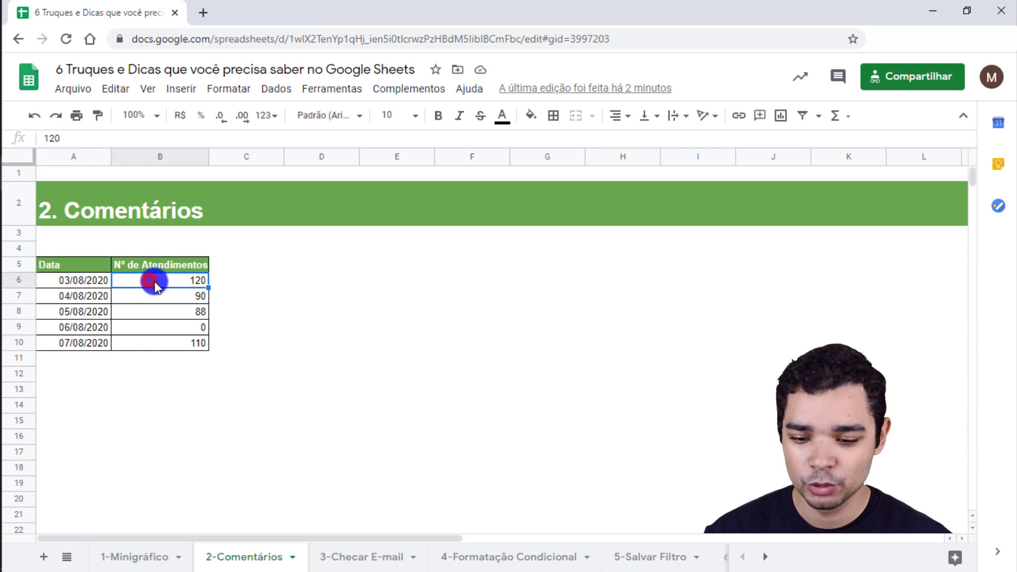
left_click(165, 341)
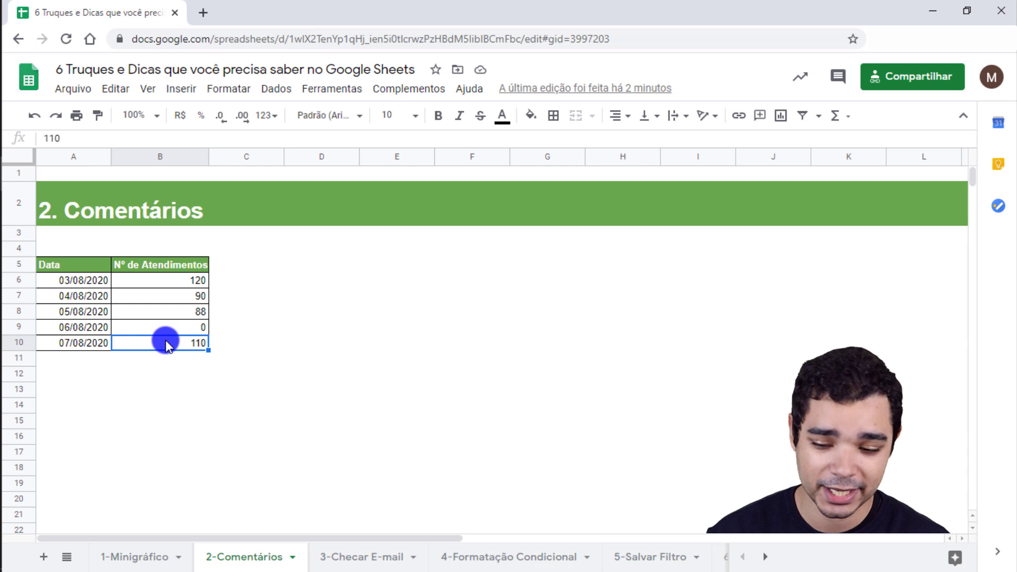
left_click(169, 284)
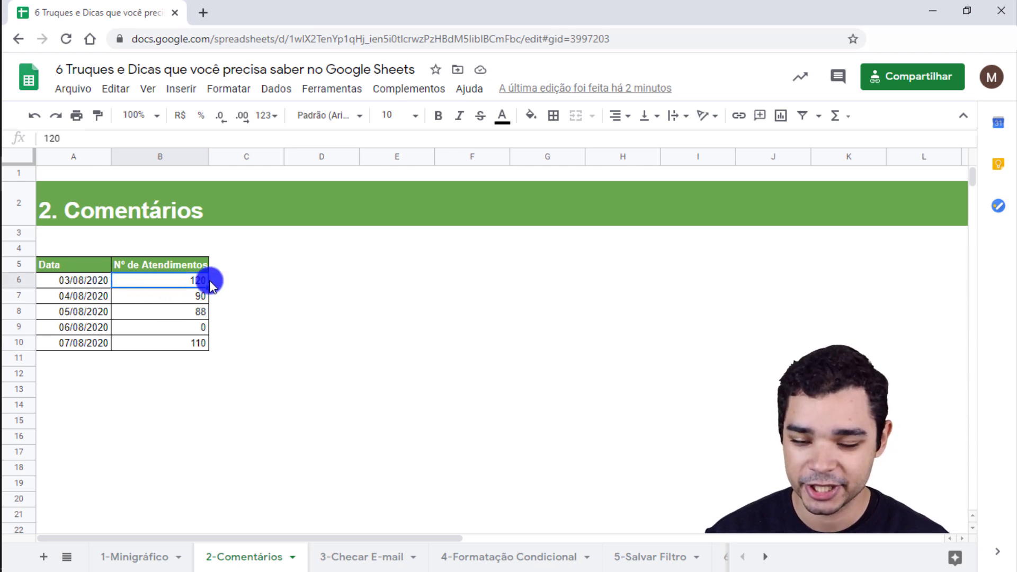
left_click(169, 294)
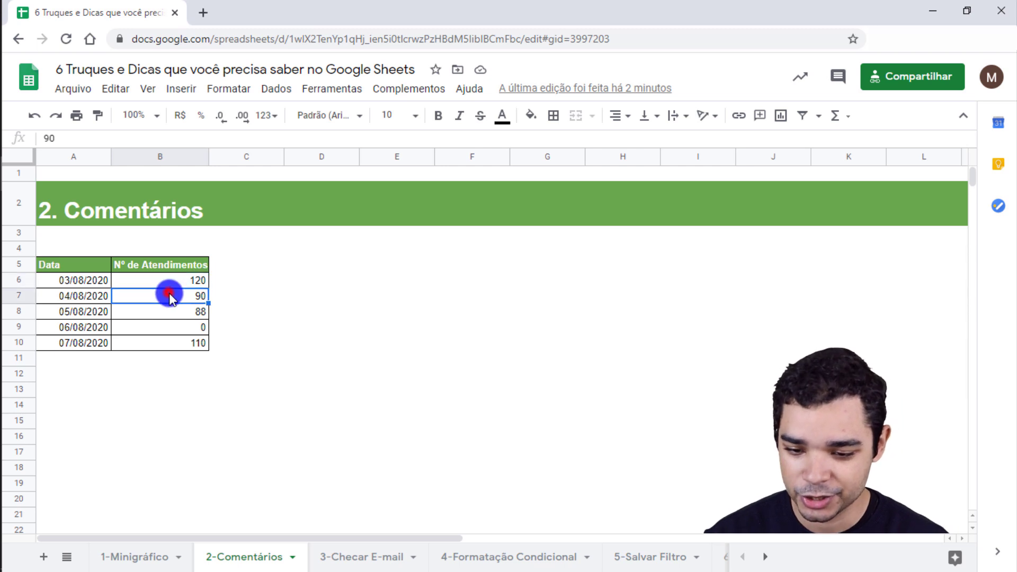
left_click(168, 312)
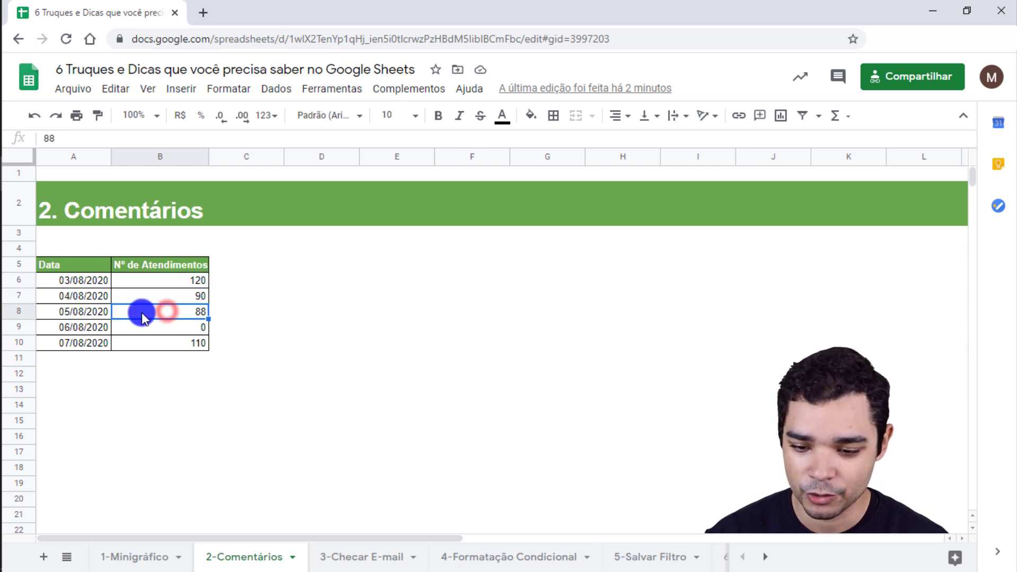
left_click(169, 328)
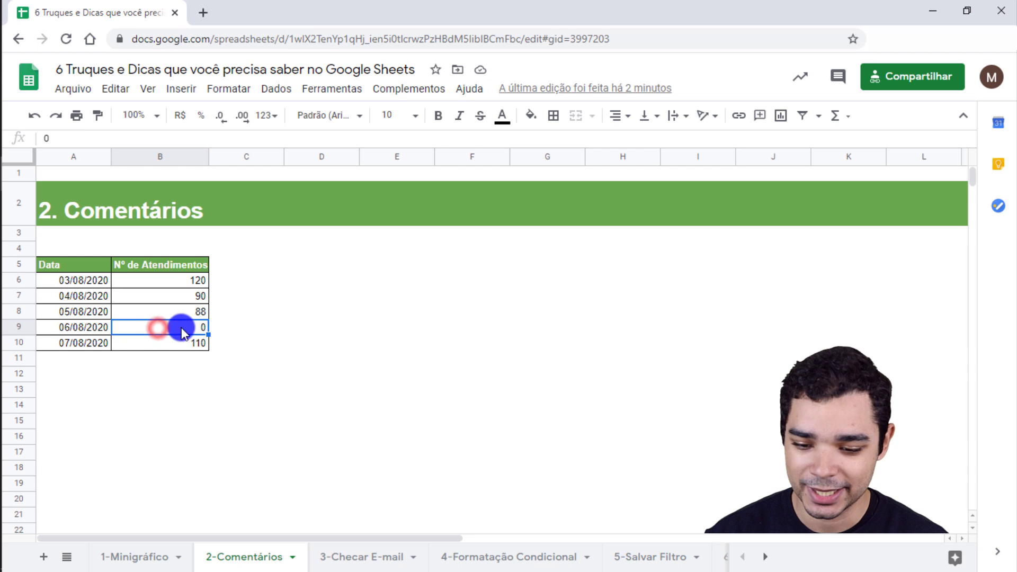
left_click(164, 342)
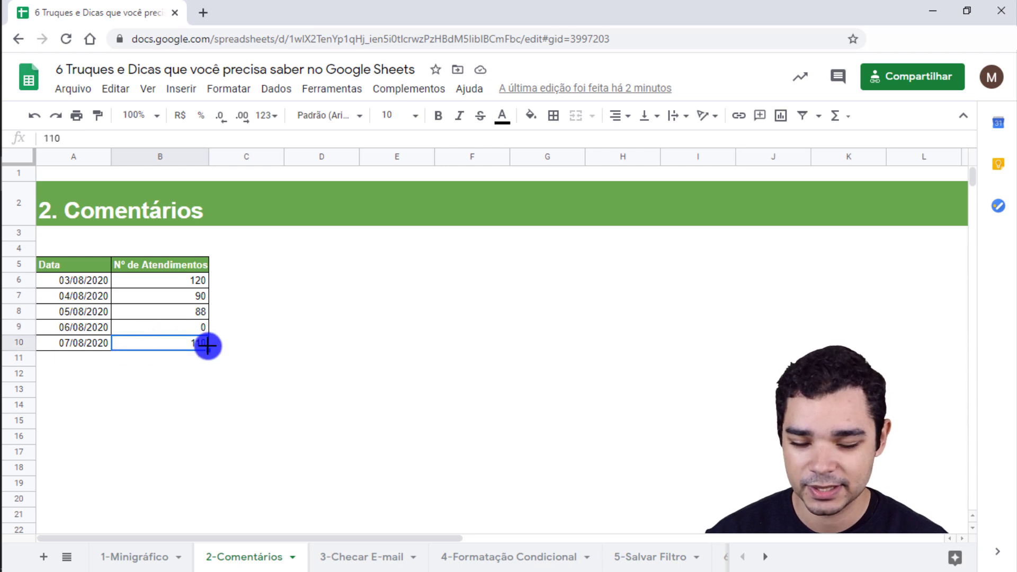
left_click(192, 331)
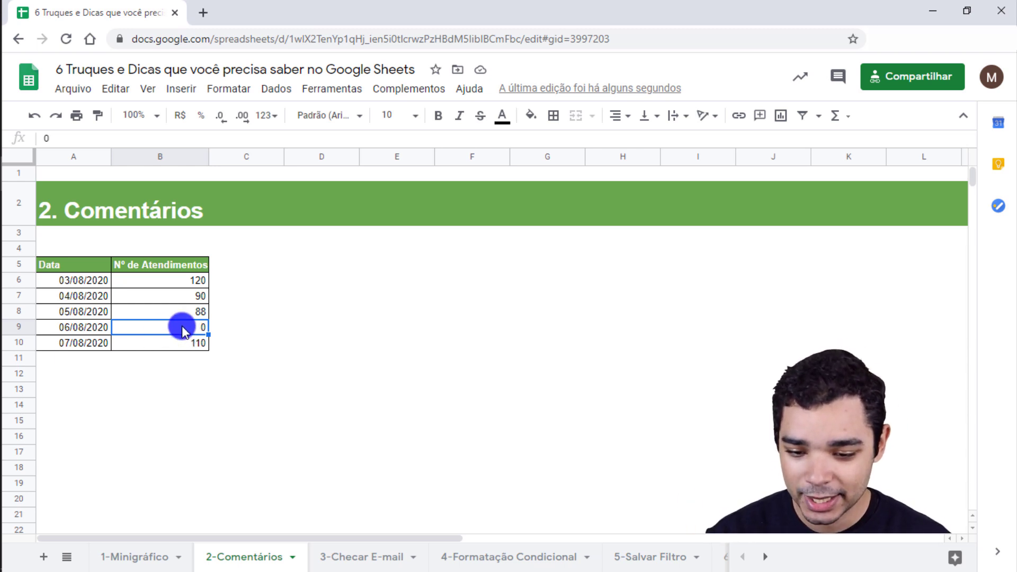
- Post the comment 'Verificar este número!!!!' on B9, the 06/08/2020 zero count
right_click(183, 330)
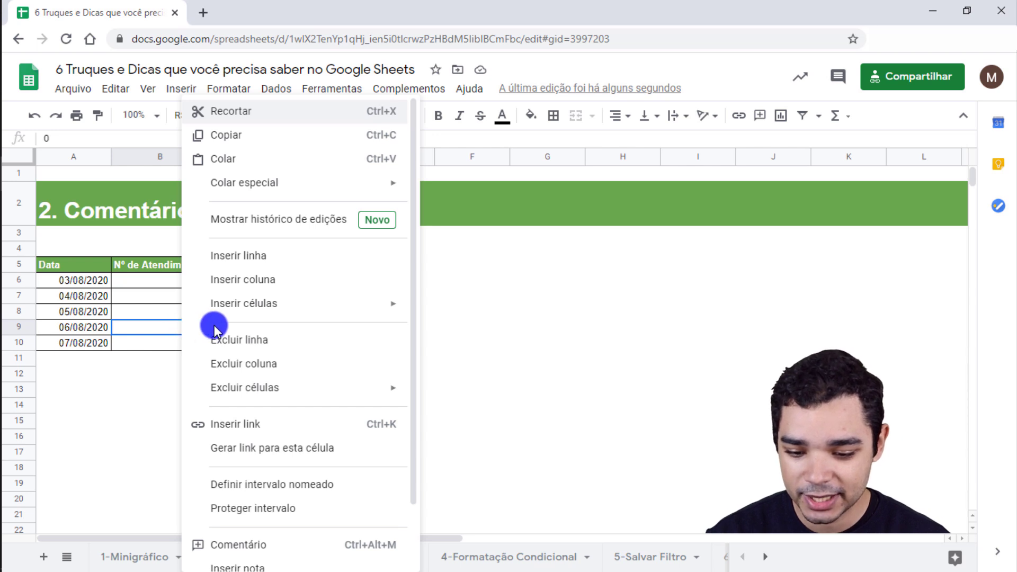
scroll(255, 371, "down", 2)
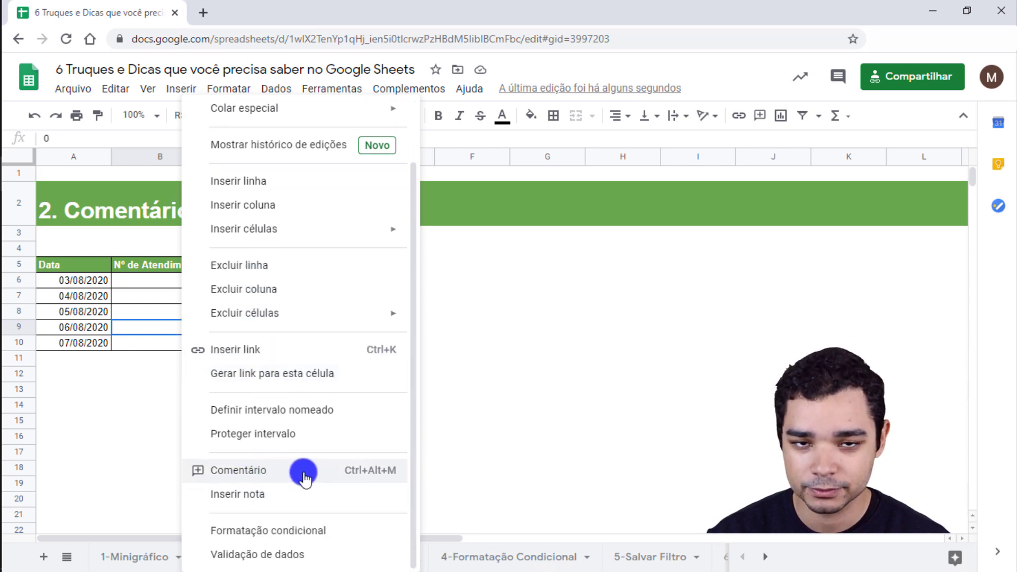
left_click(373, 475)
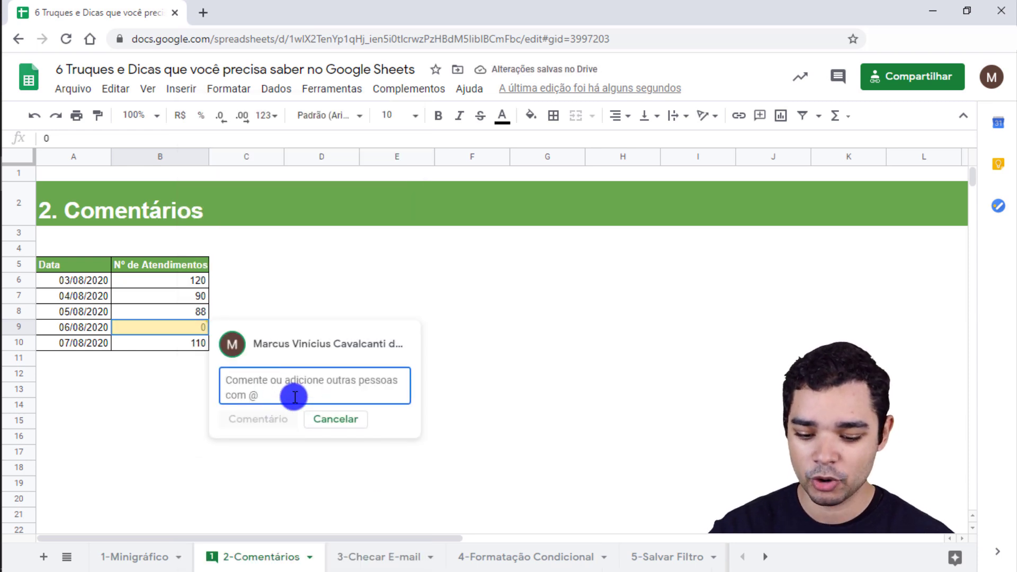
type("v")
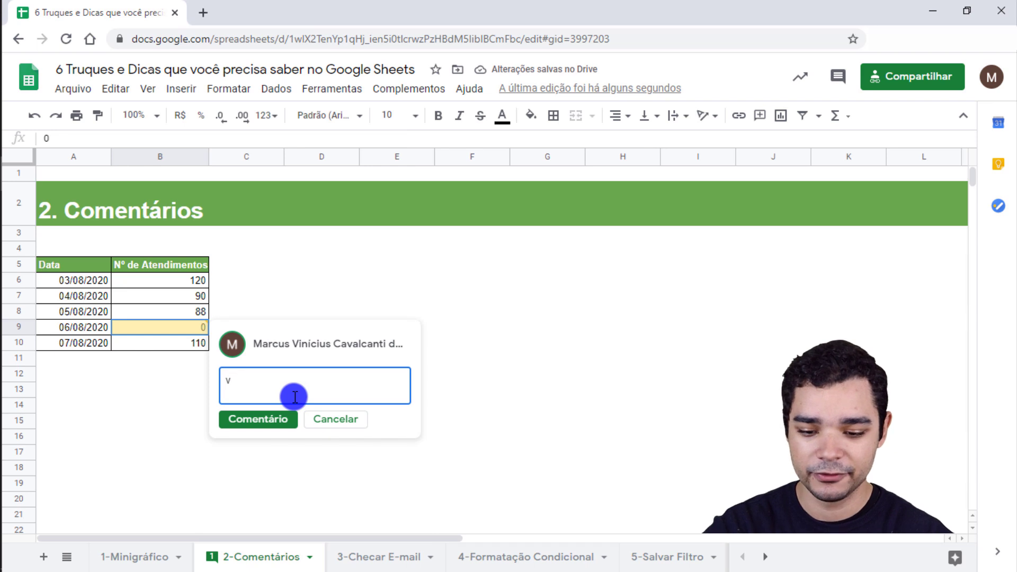
key("BackSpace")
type("Verificar este número!!!!")
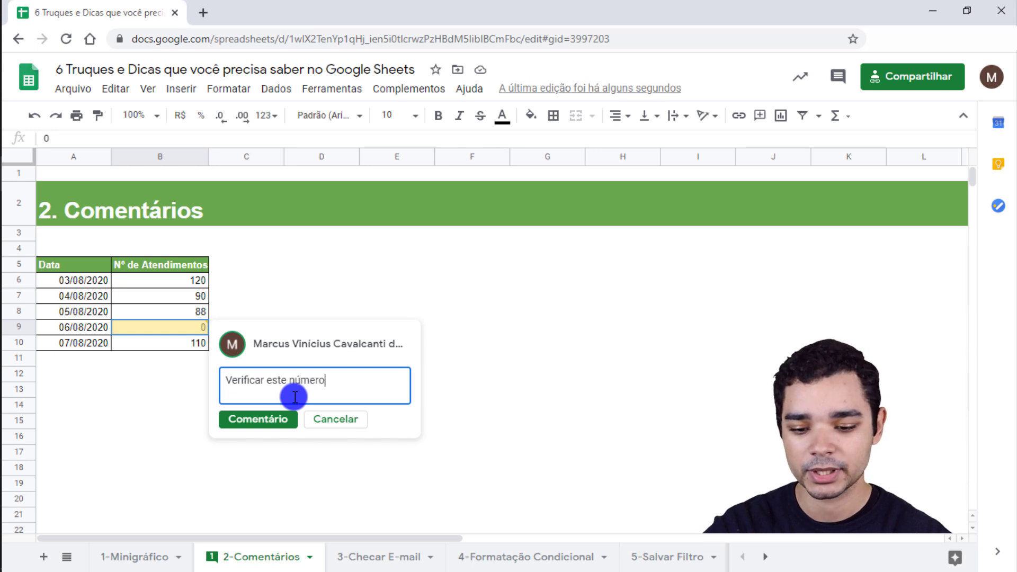
left_click(277, 419)
left_click(135, 325)
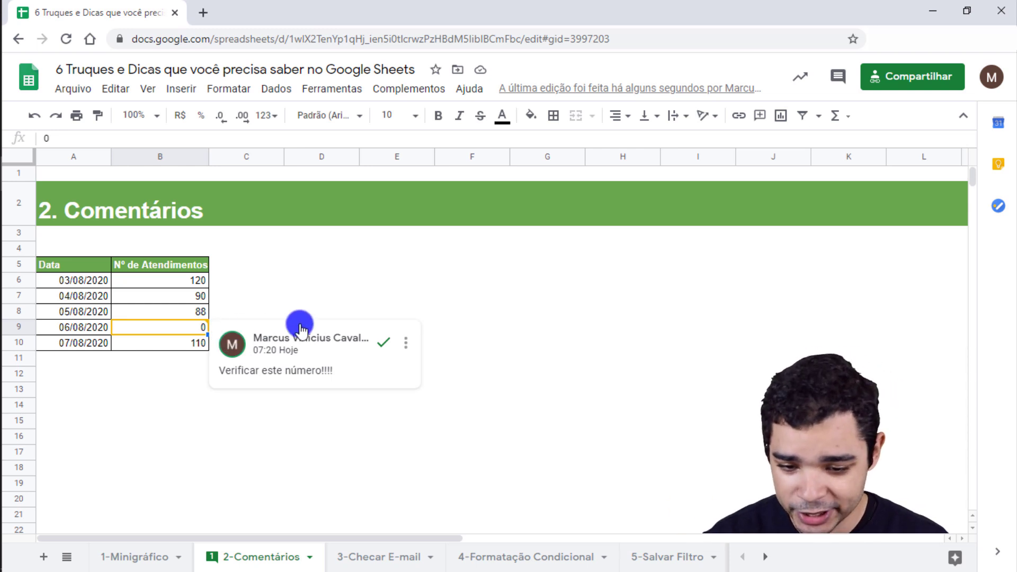
- Delete B9's comment thread via its menu and confirm Excluir
left_click(405, 349)
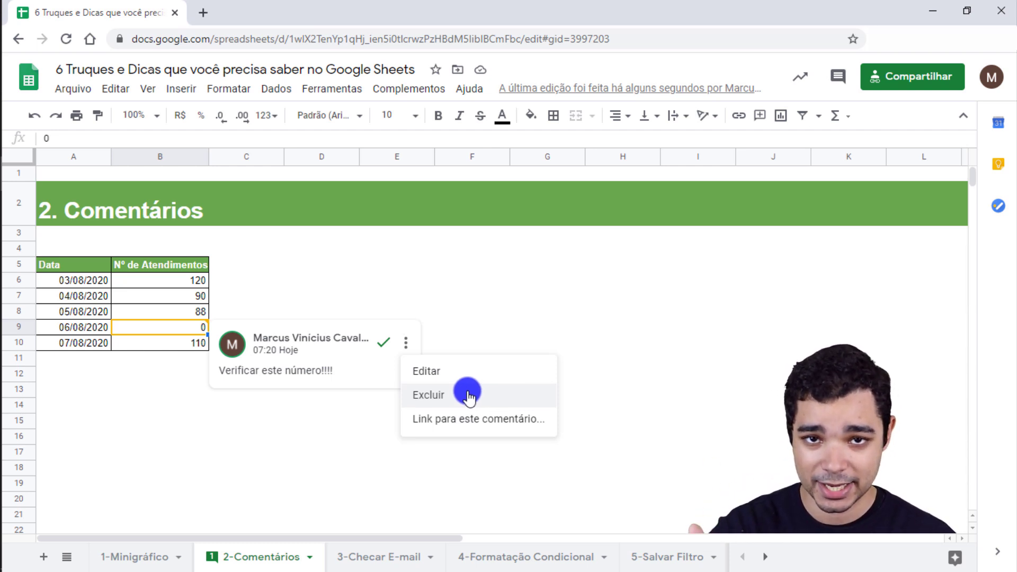
left_click(447, 393)
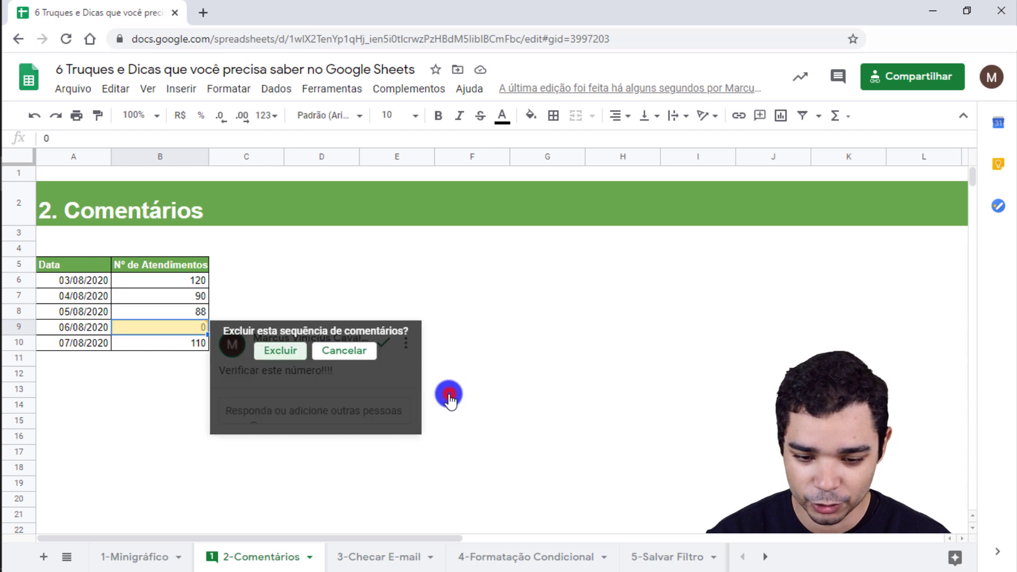
left_click(274, 352)
left_click(152, 335)
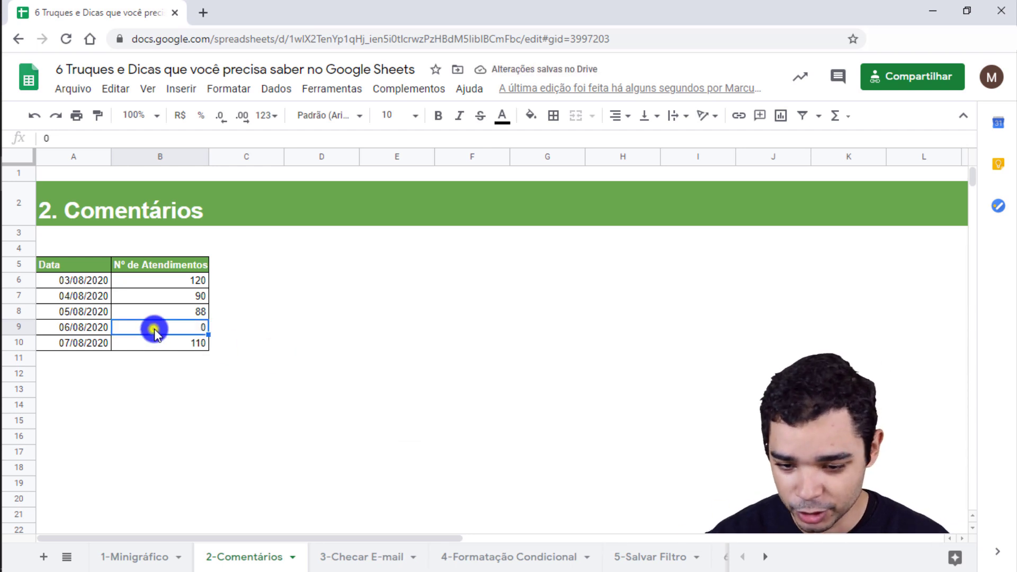
- Comment on B9 asking to verify the number, mentioning a colleague without assigning it
right_click(154, 331)
scroll(266, 438, "down", 2)
scroll(268, 466, "down", 1)
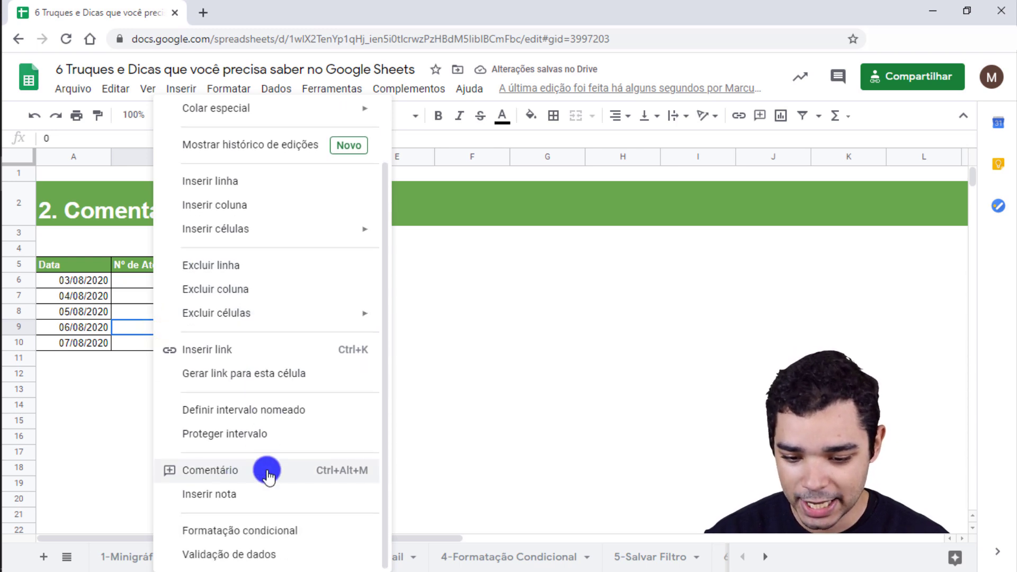
left_click(287, 477)
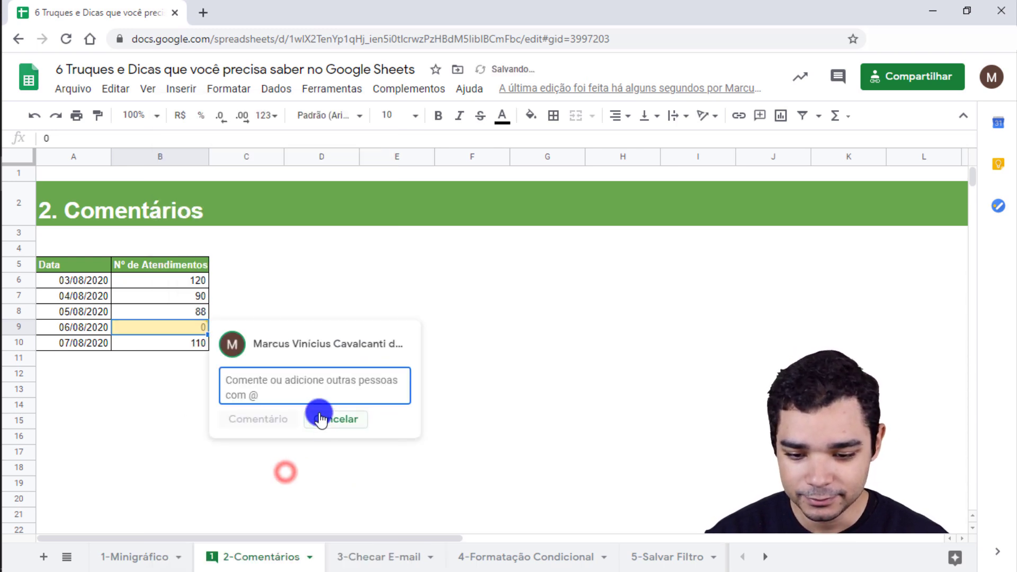
type("Verificar es")
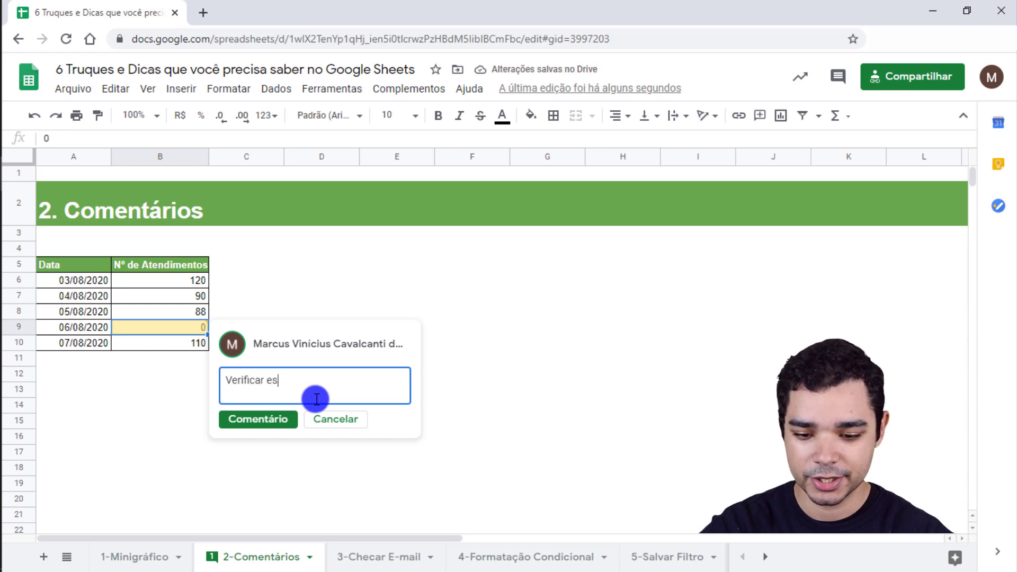
type("te número!!! +")
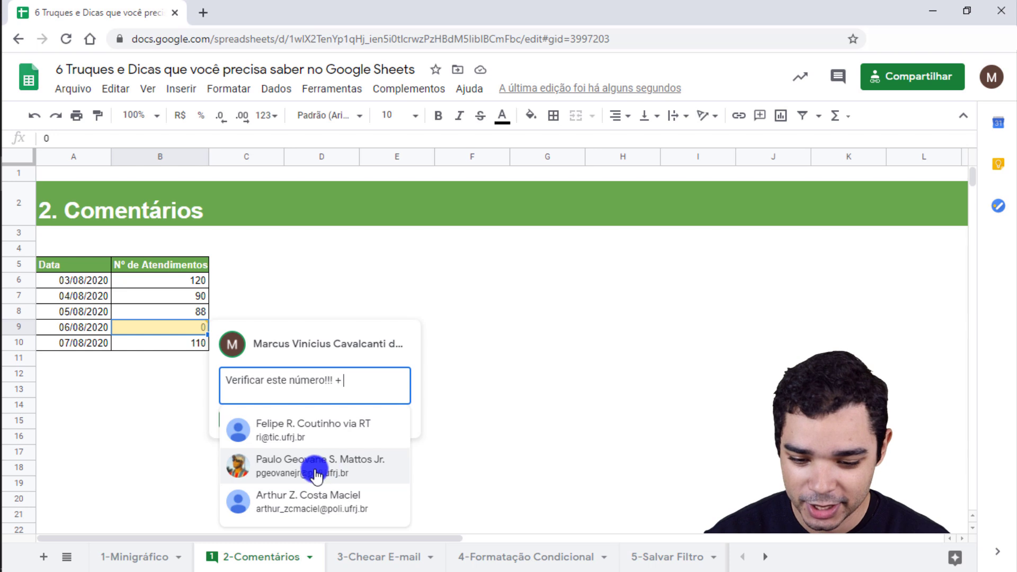
left_click(316, 466)
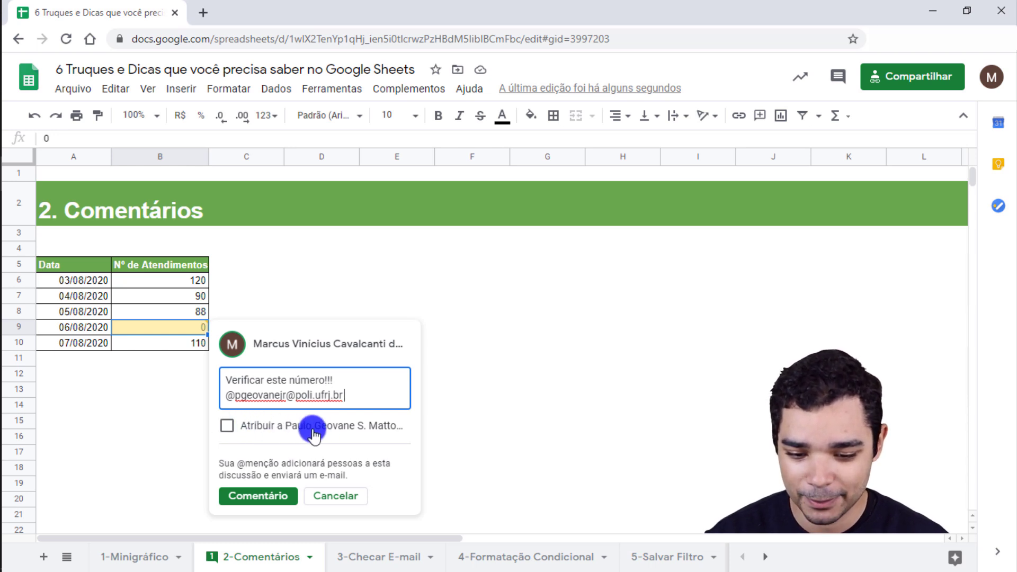
left_click(241, 428)
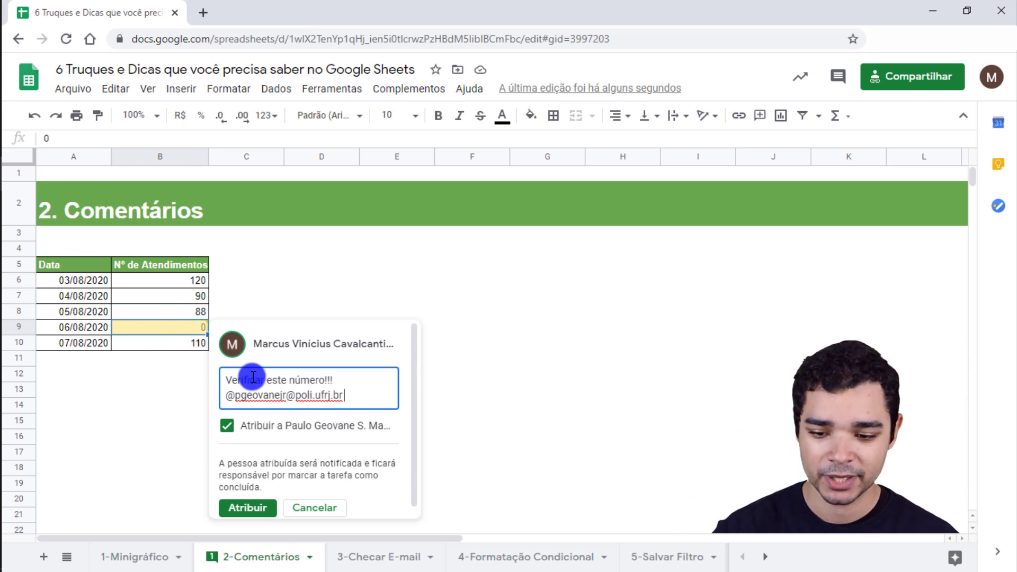
left_click(246, 425)
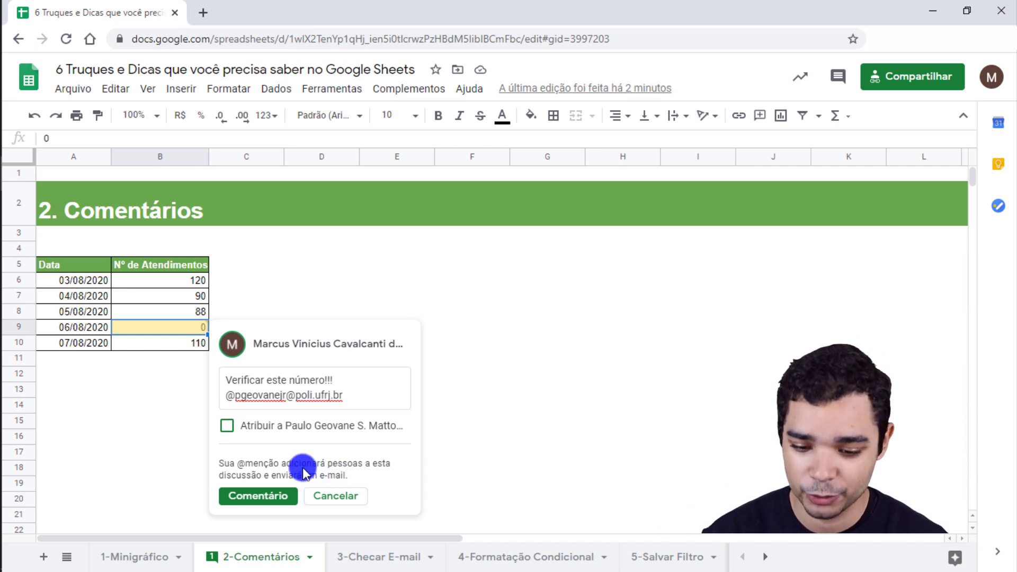
left_click(272, 497)
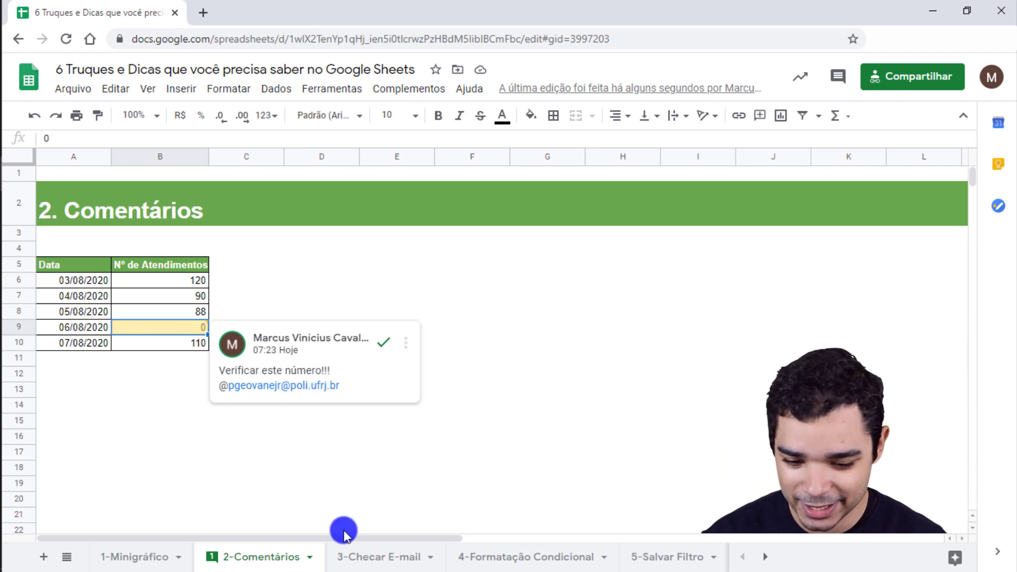
- Open the 3-Checar E-mail sheet and review its Nome, Idade, Telefone and E-mail headers
left_click(363, 553)
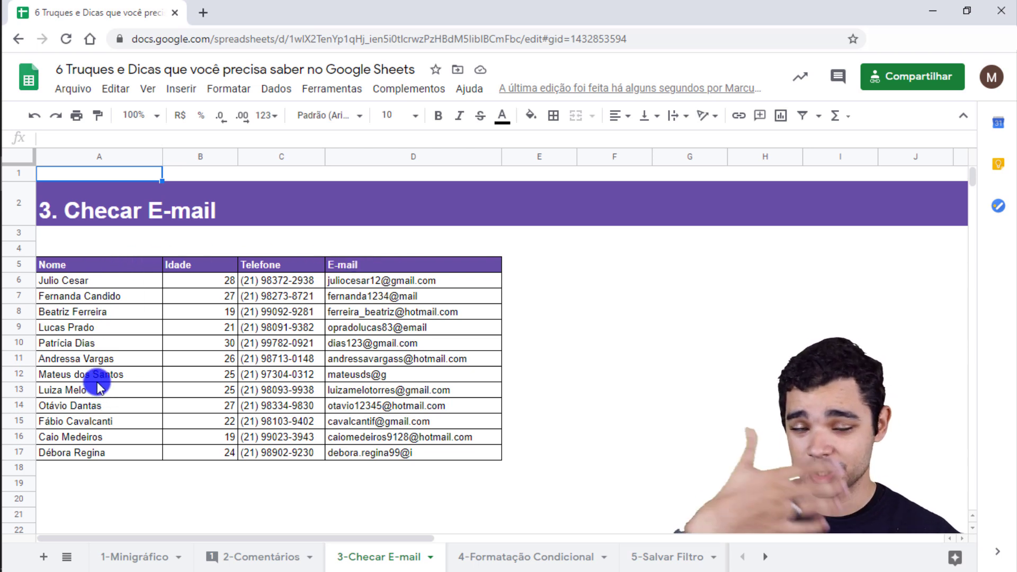
left_click(84, 269)
left_click(181, 268)
left_click(269, 267)
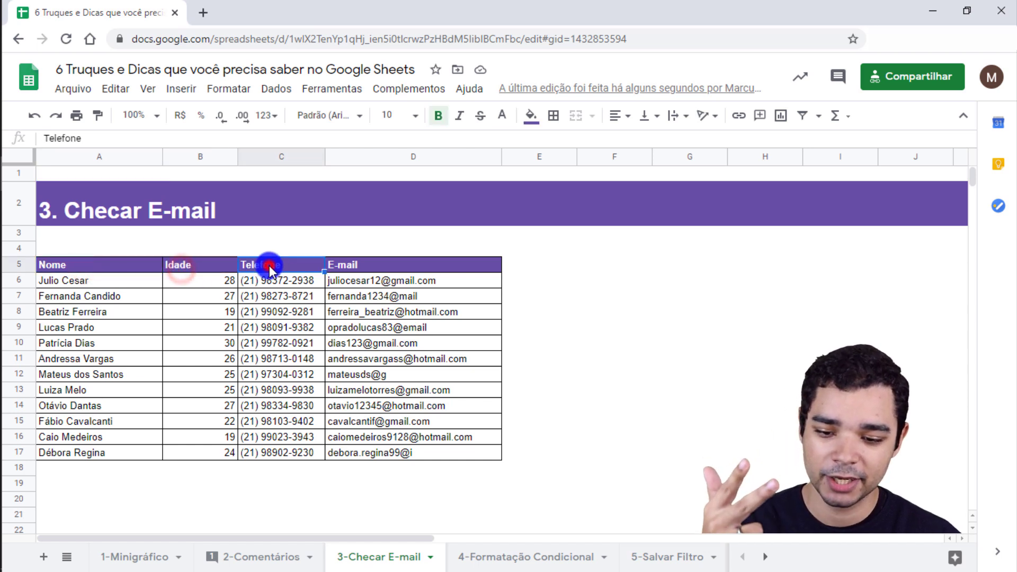
left_click(358, 263)
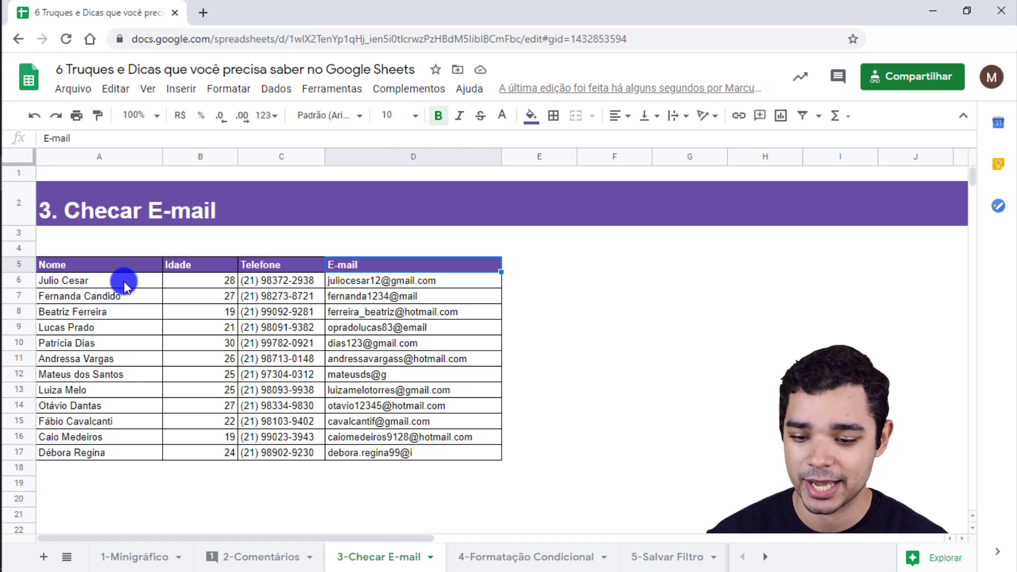
- Inspect the e-mail and phone cells, noting the incomplete e-mail in D7, then select E6
left_click(411, 282)
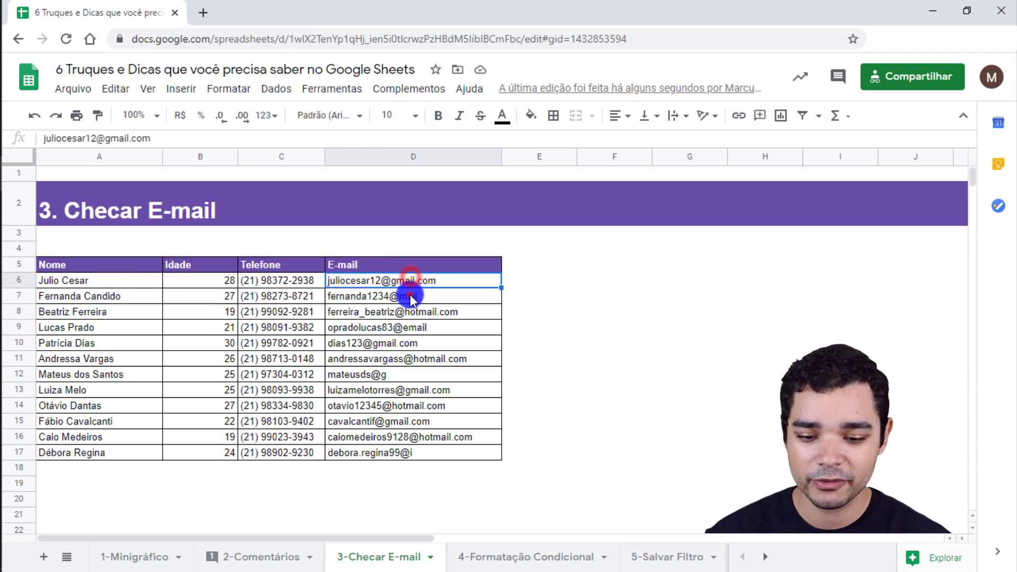
left_click(411, 296)
left_click(409, 309)
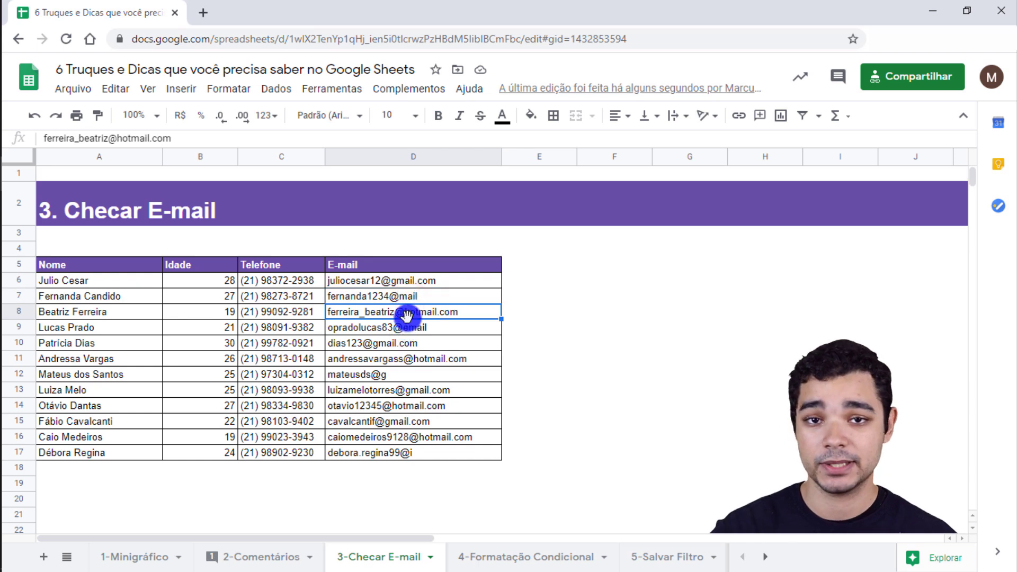
left_click(405, 282)
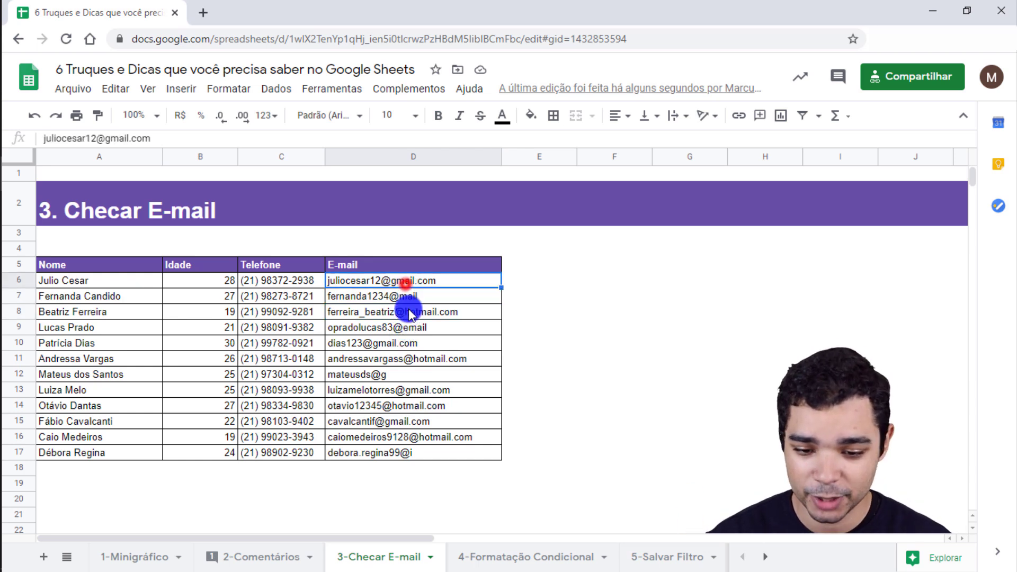
left_click(413, 297)
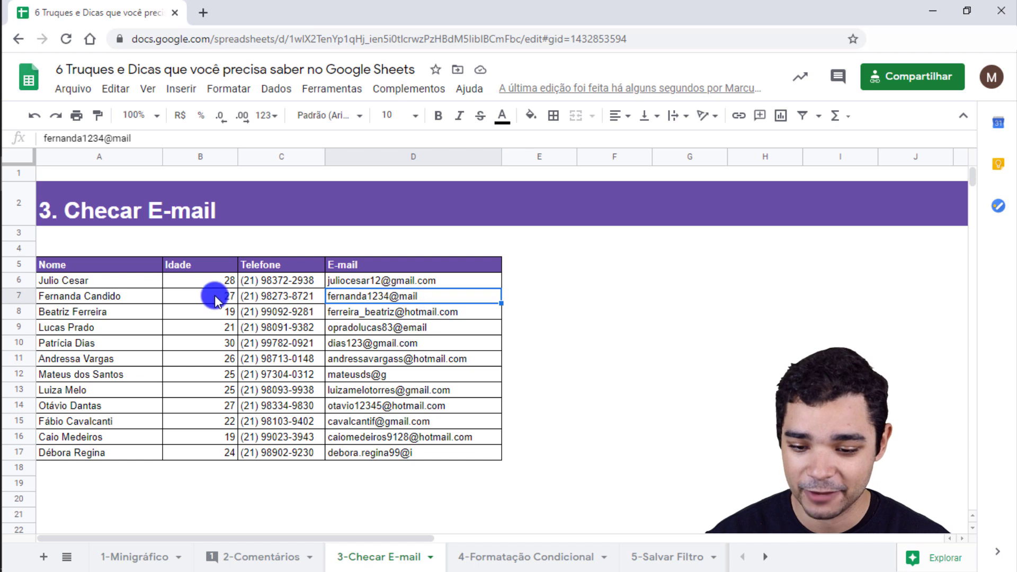
left_click(365, 298)
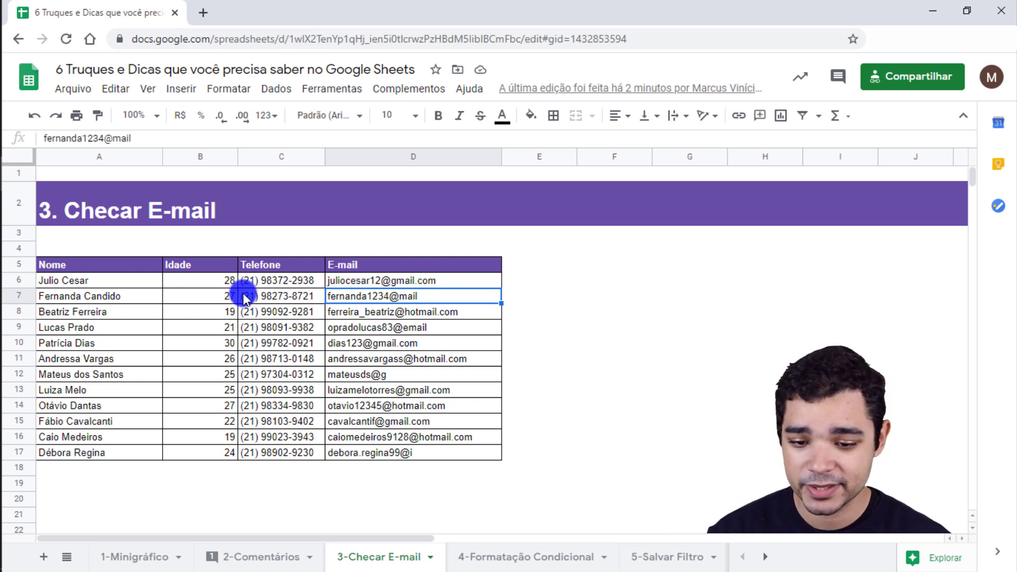
left_click(271, 280)
left_click(282, 295)
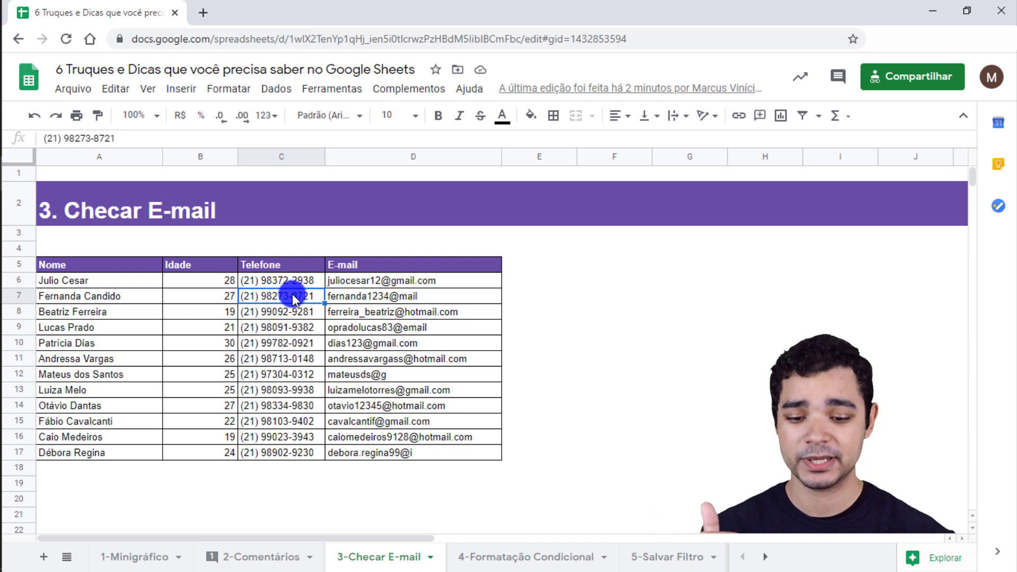
left_click(359, 301)
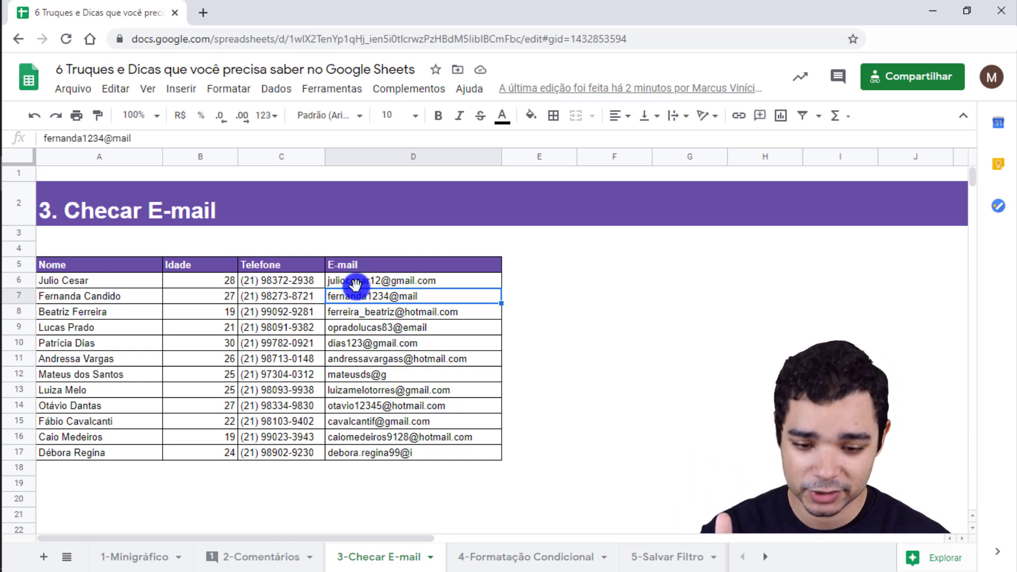
left_click(530, 280)
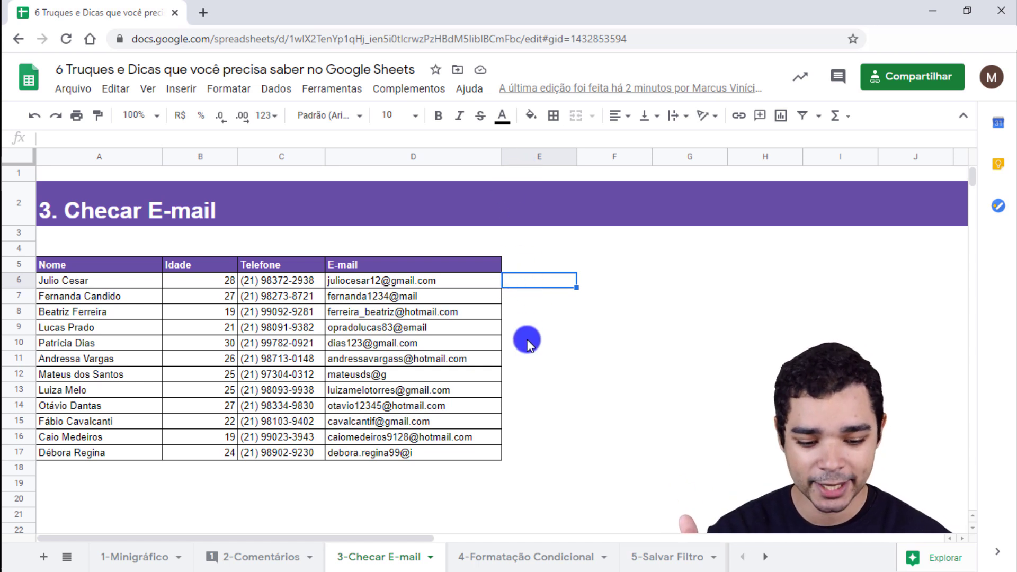
- Enter =ISEMAIL(D6) in E6, which returns TRUE for the first e-mail
type("=")
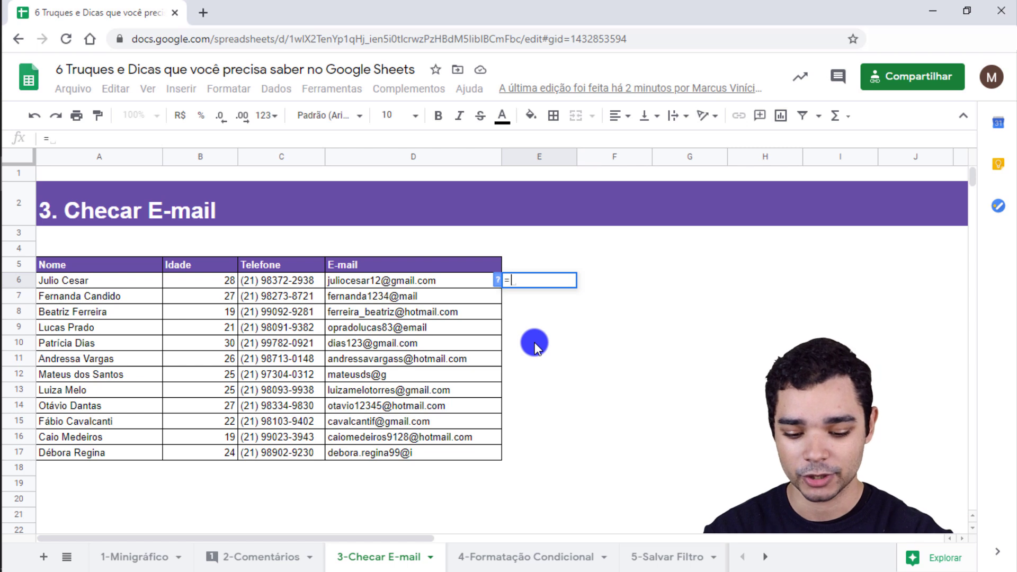
type("ISE")
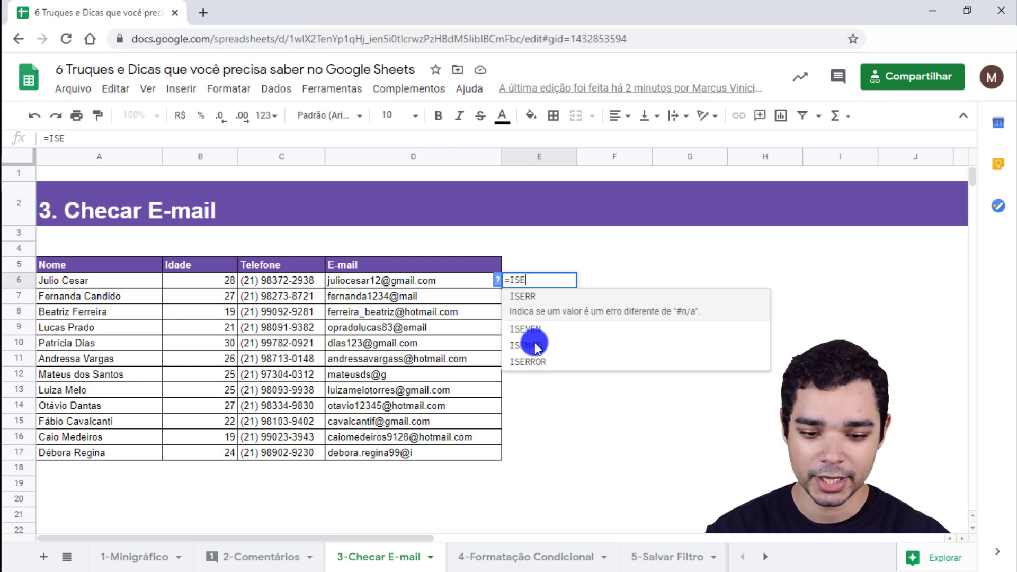
type("M")
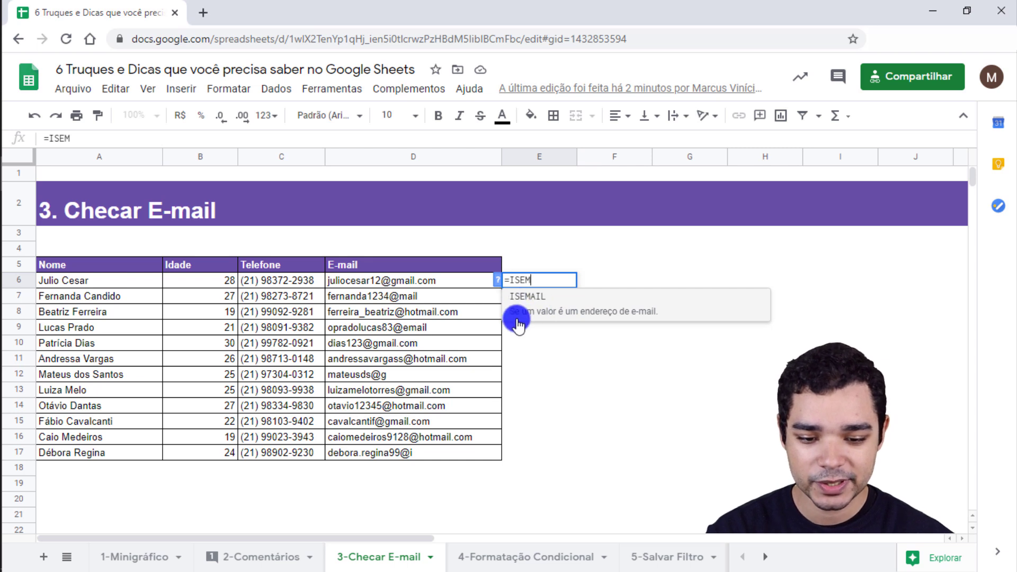
left_click(658, 317)
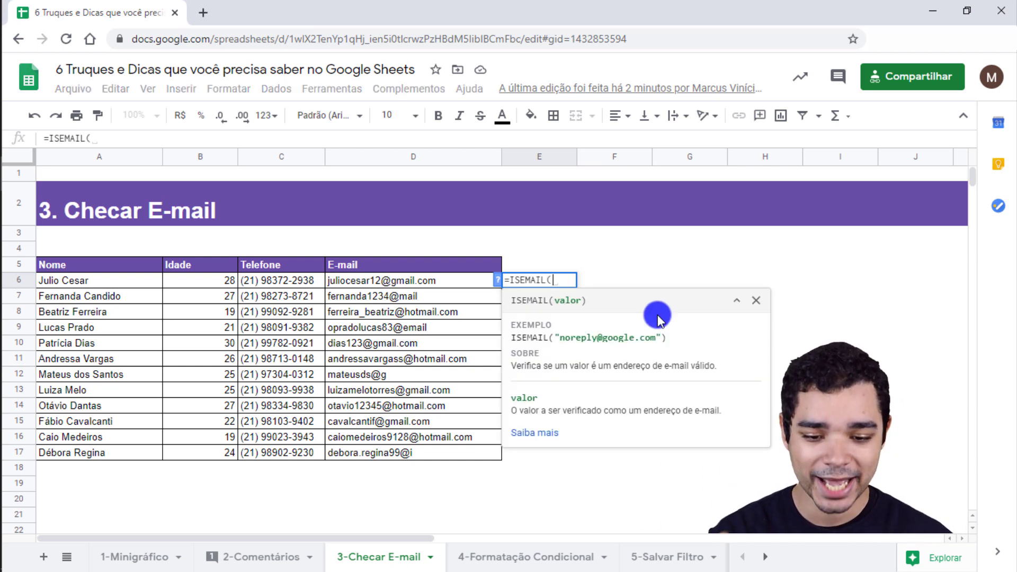
left_click(471, 280)
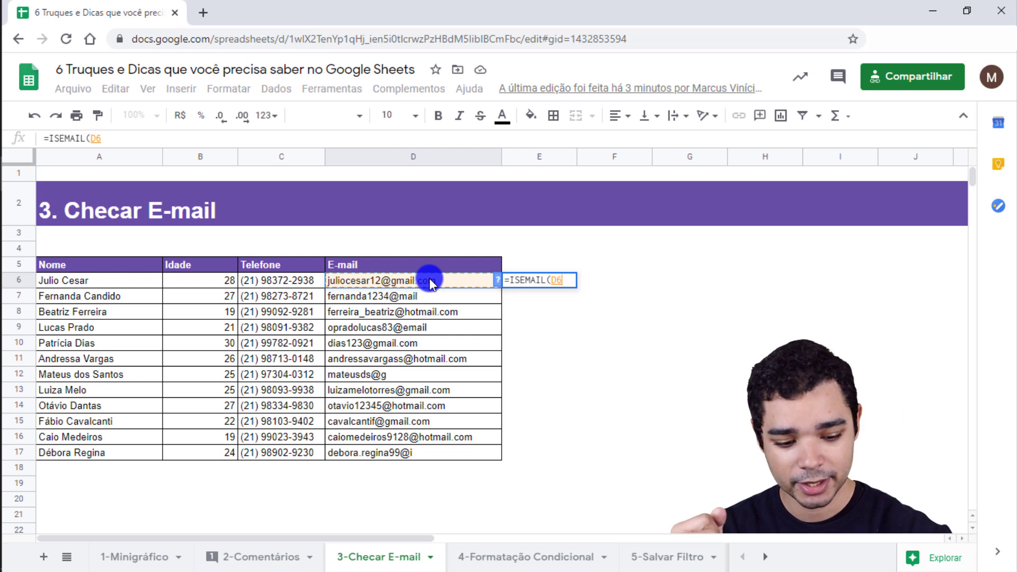
type(")")
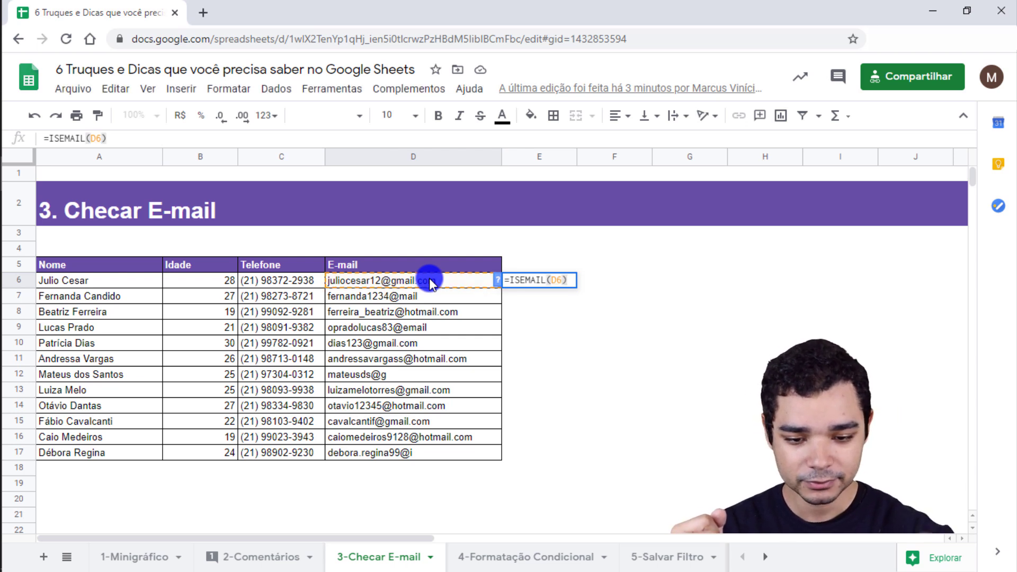
key("Return")
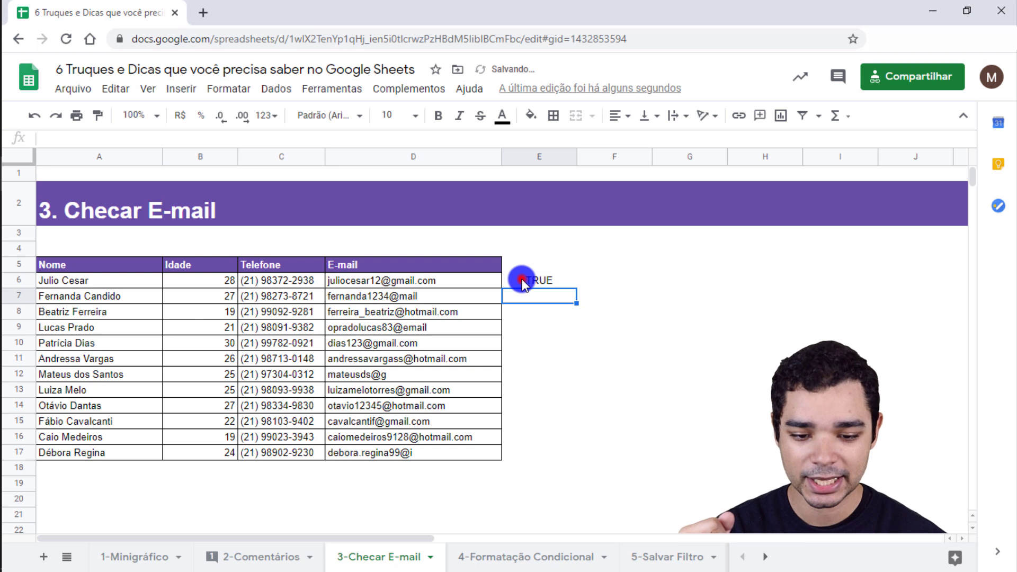
left_click(523, 279)
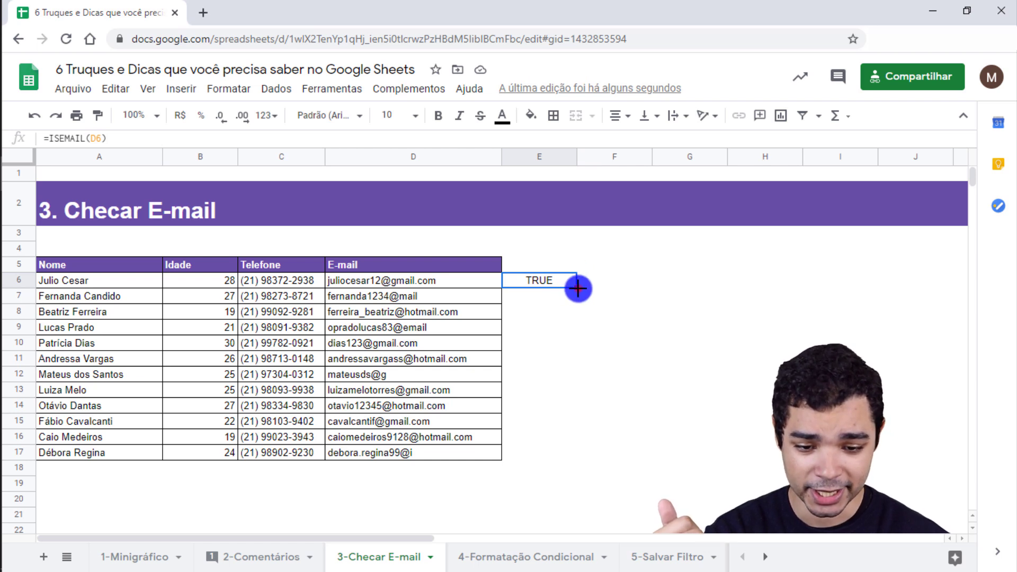
- Fill the ISEMAIL check down to E17 and review which e-mails return FALSE
left_click_drag(577, 288, 584, 452)
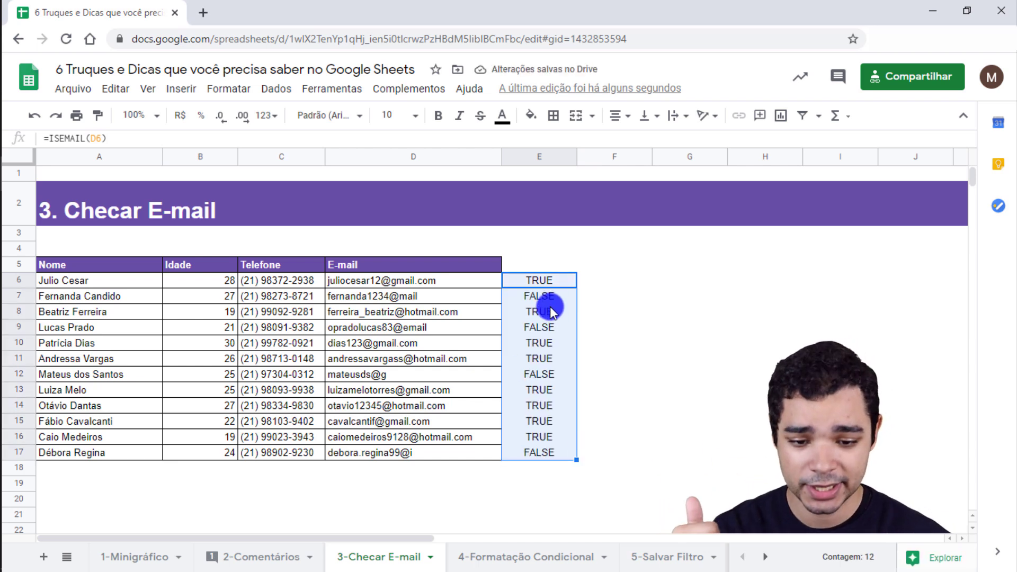
left_click(546, 281)
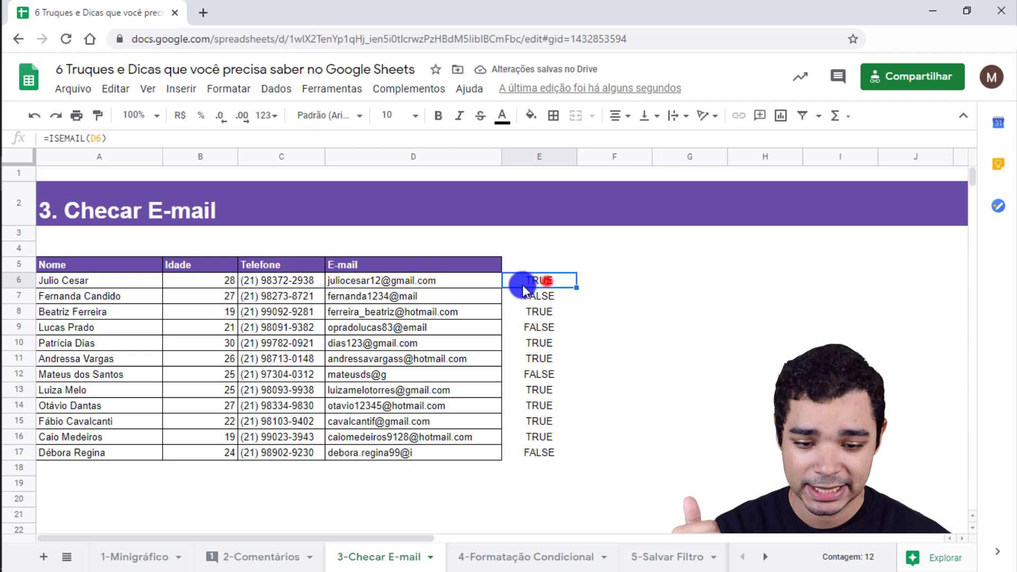
left_click(549, 295)
left_click(359, 296)
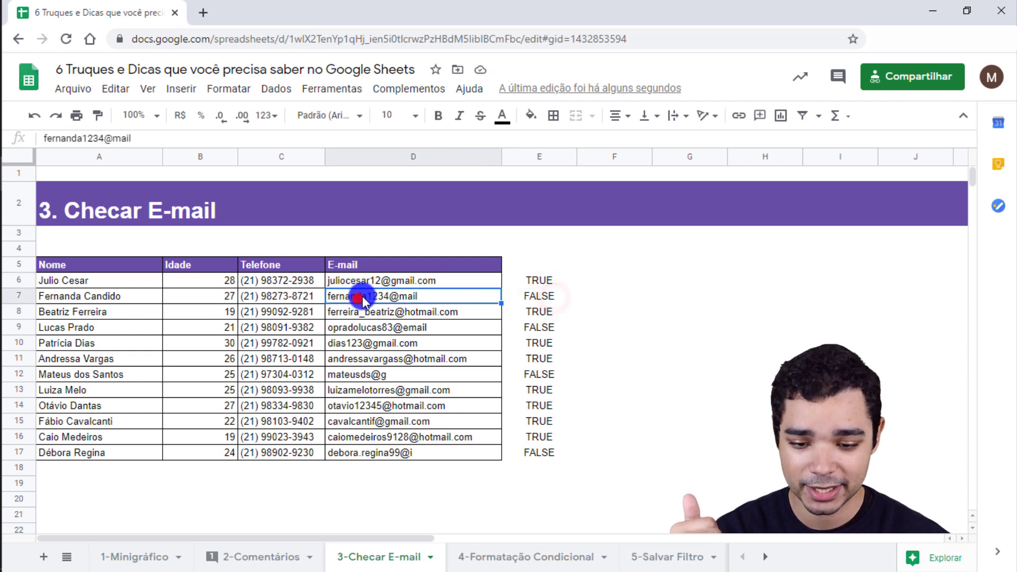
left_click(546, 297)
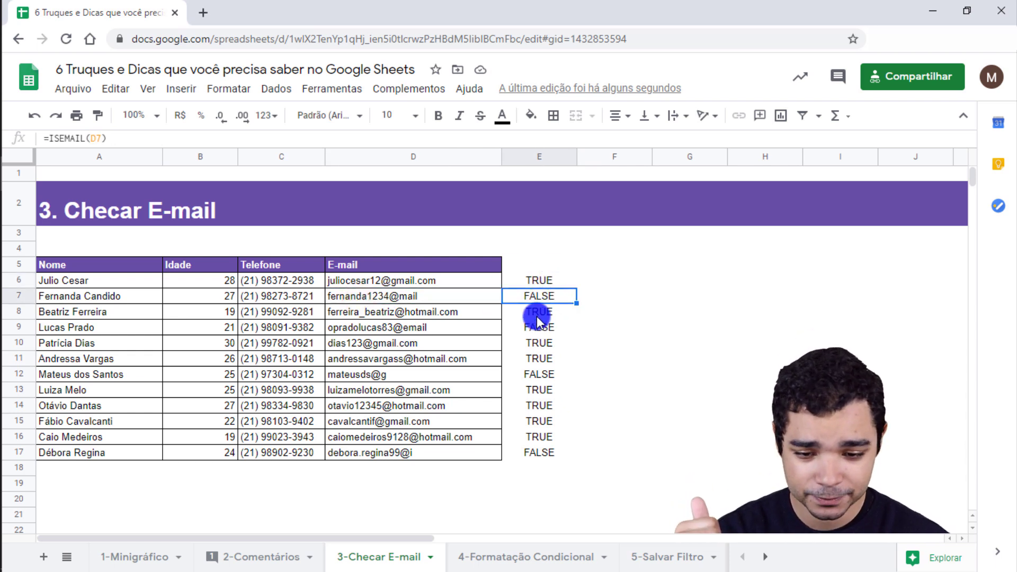
left_click(481, 327)
left_click(527, 327)
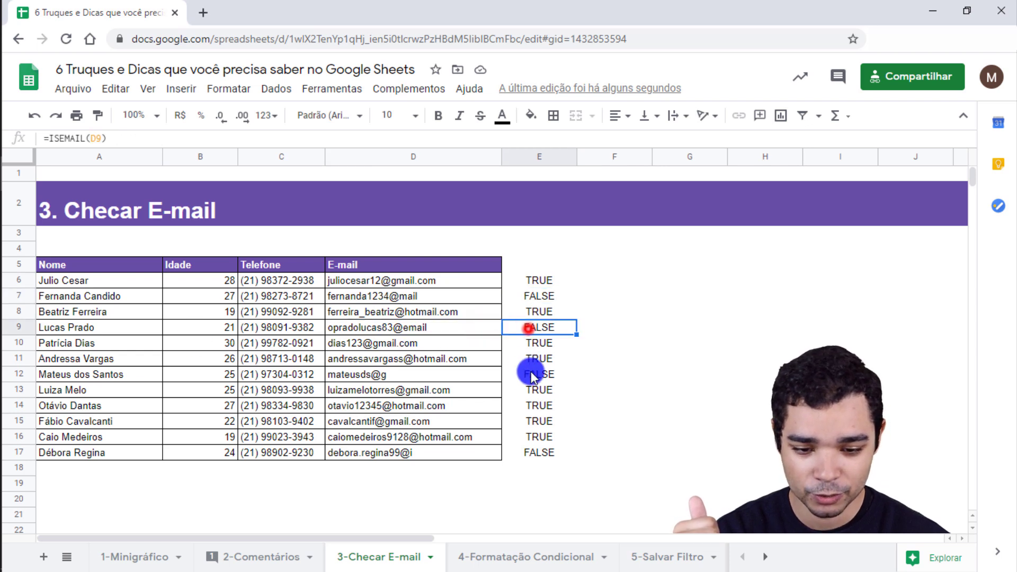
left_click(469, 372)
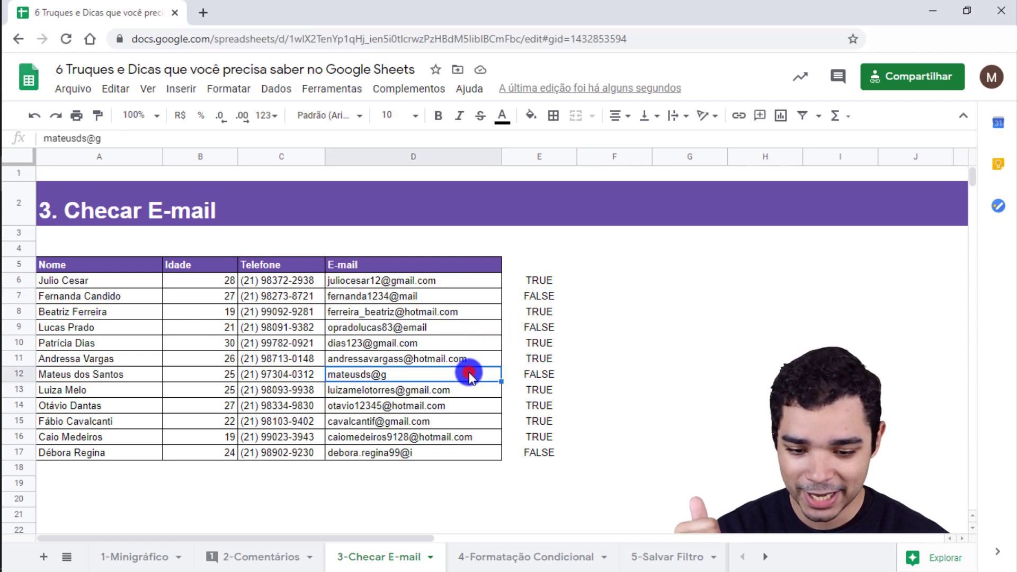
left_click(455, 454)
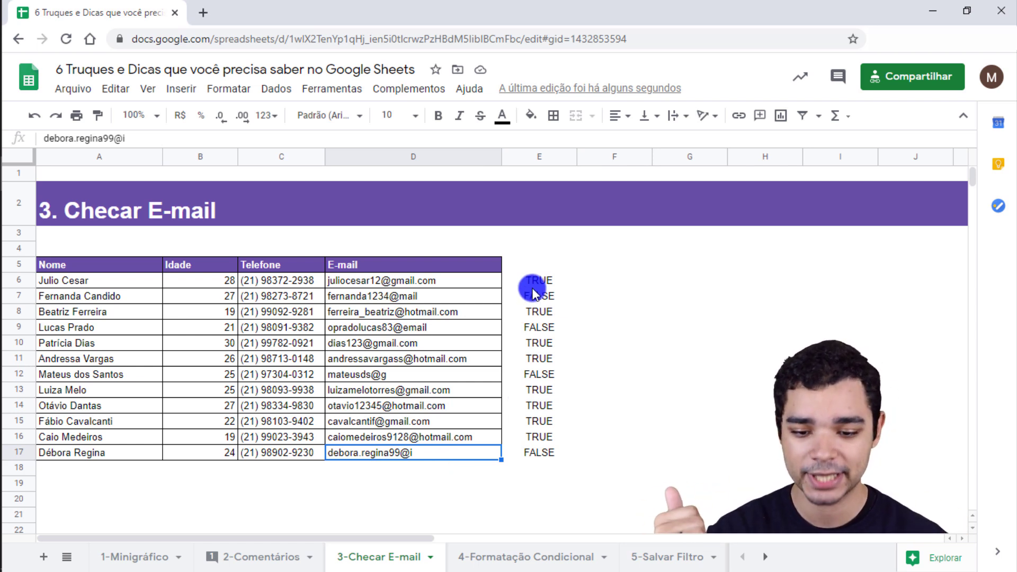
- Compare row 7's name, phone and FALSE result, then open the 4-Formatação Condicional sheet
left_click(277, 284)
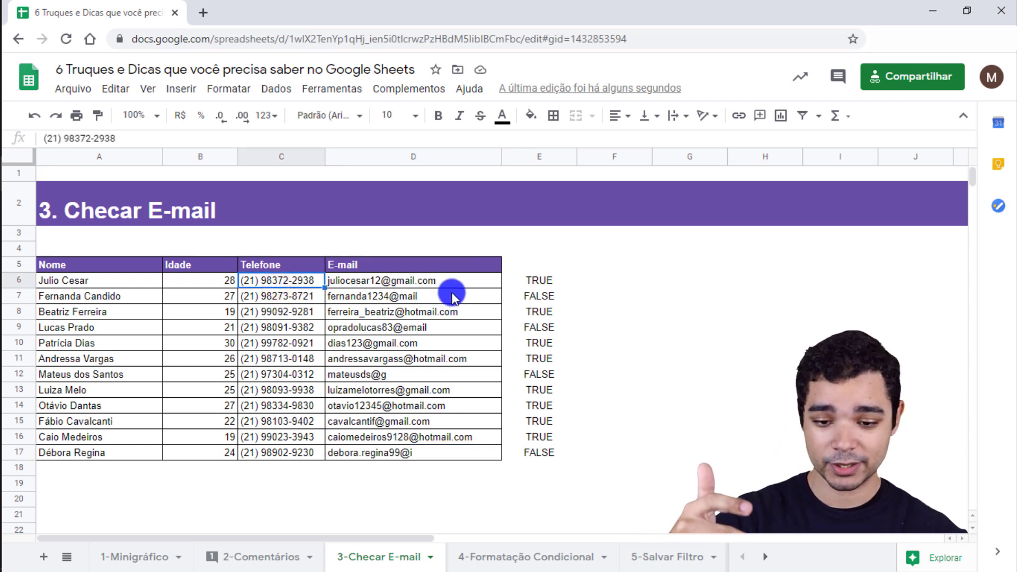
left_click(443, 300)
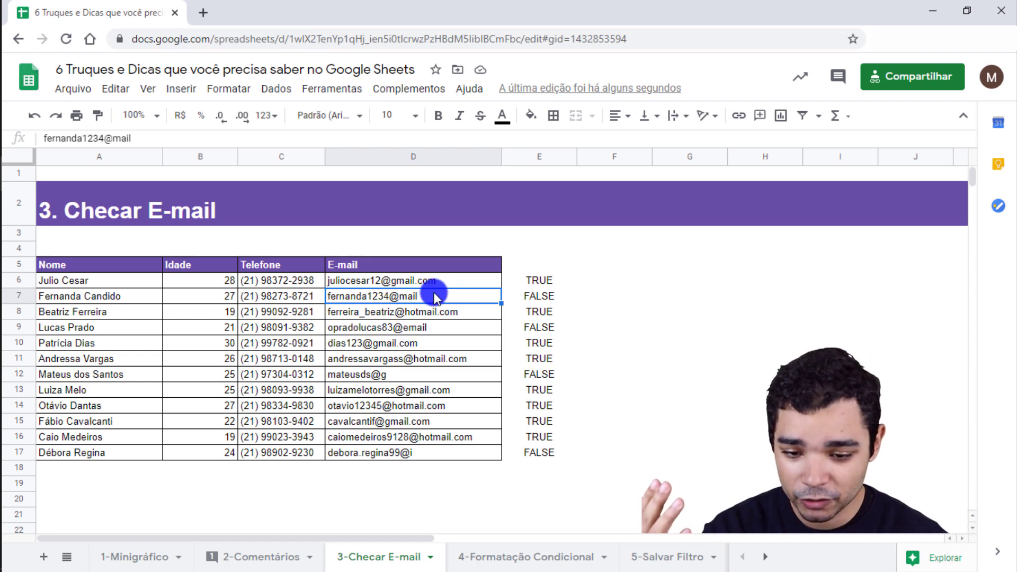
left_click(111, 296)
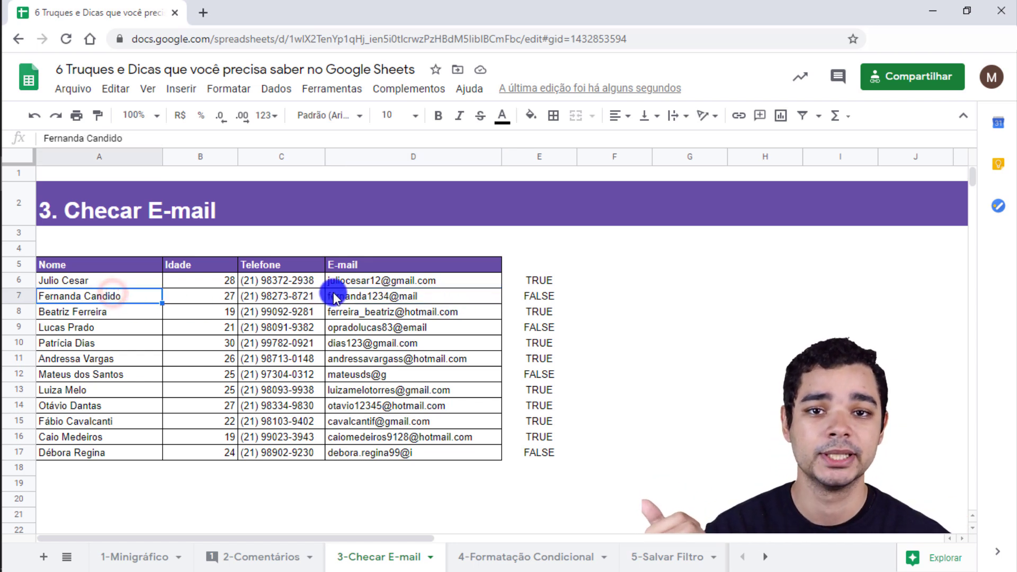
left_click(546, 295)
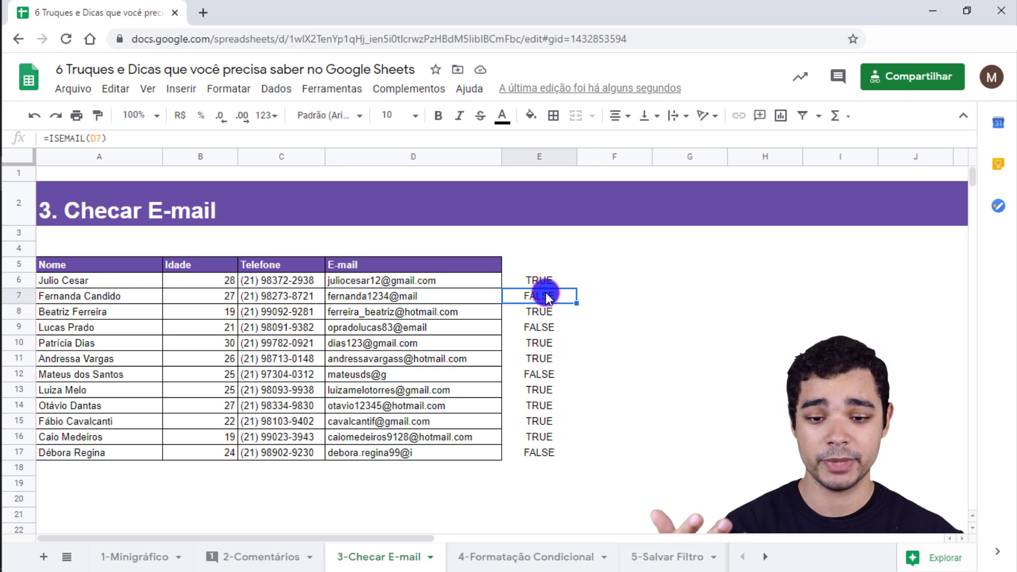
left_click(276, 296)
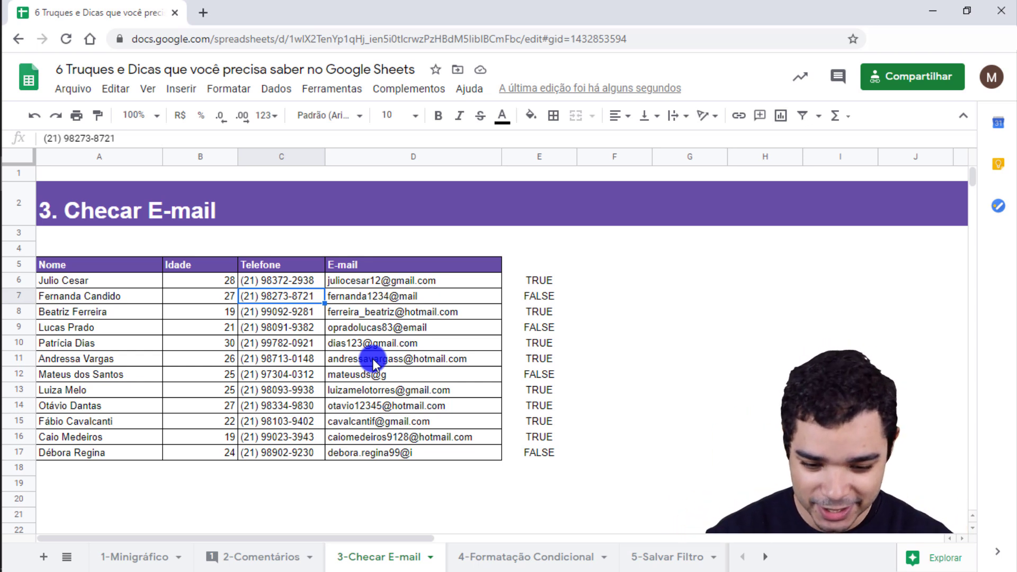
left_click(553, 557)
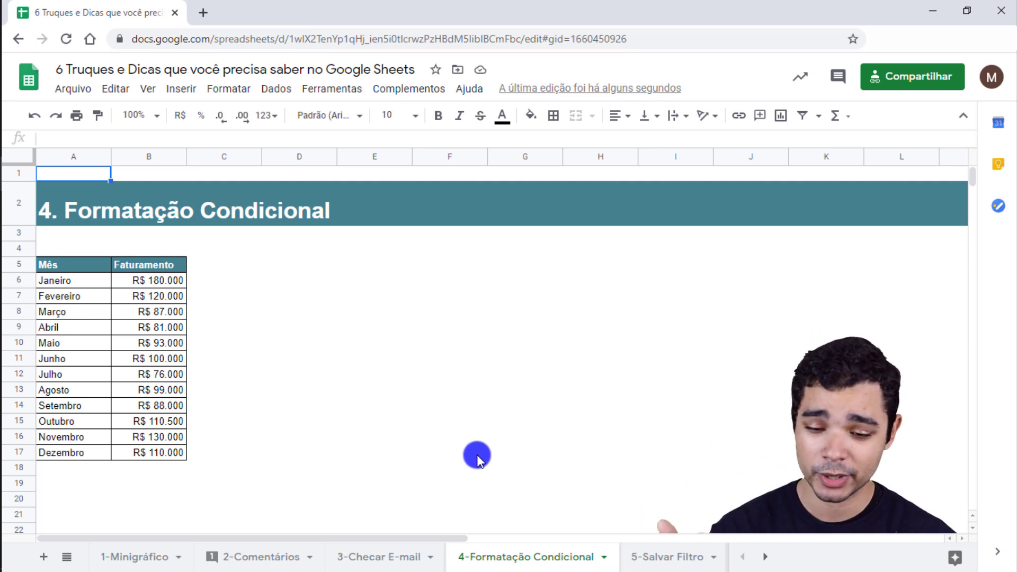
- Select the twelve revenue cells B6:B17, Janeiro through Dezembro
left_click(164, 283)
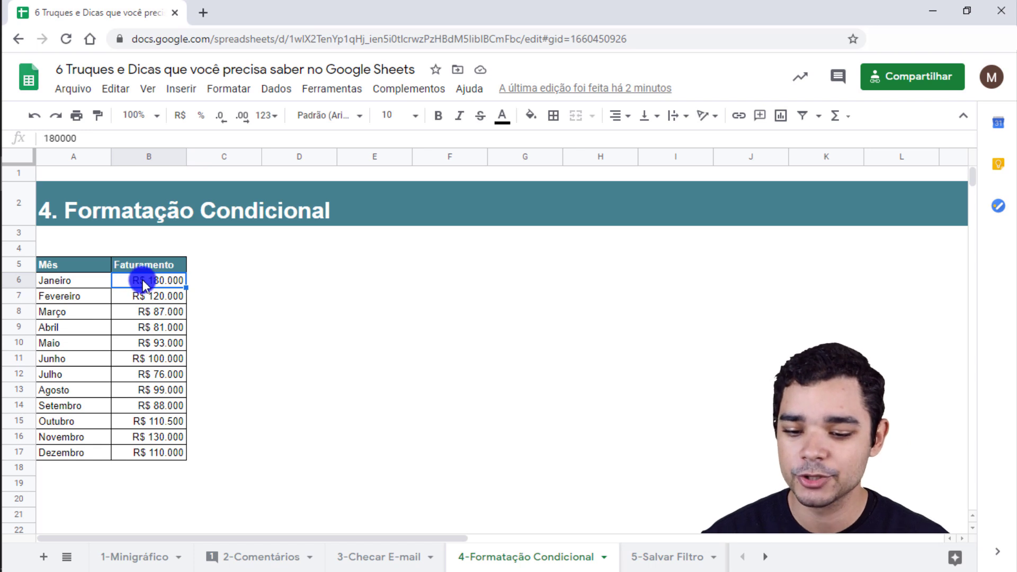
left_click_drag(136, 278, 139, 313)
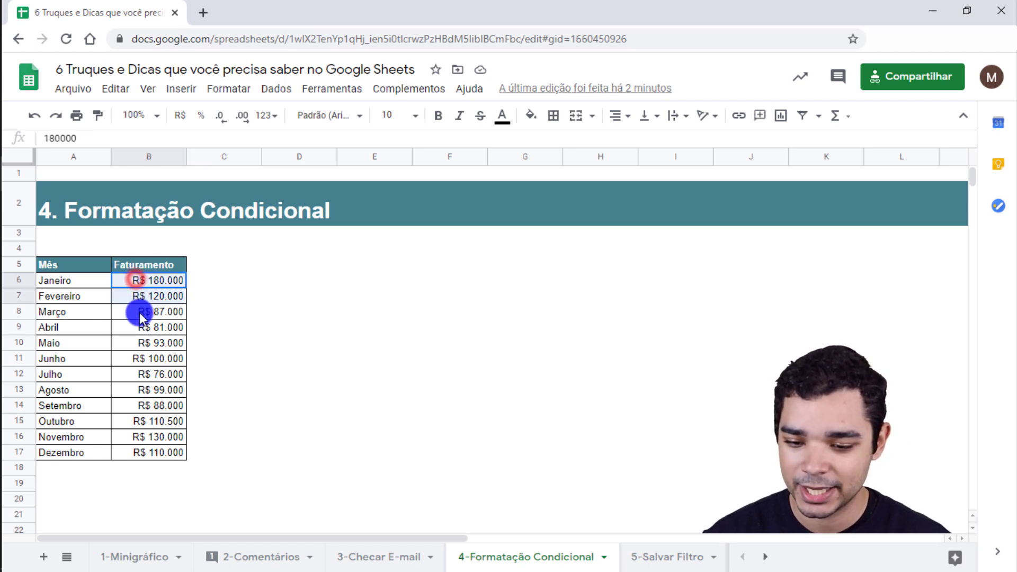
left_click_drag(136, 276, 143, 452)
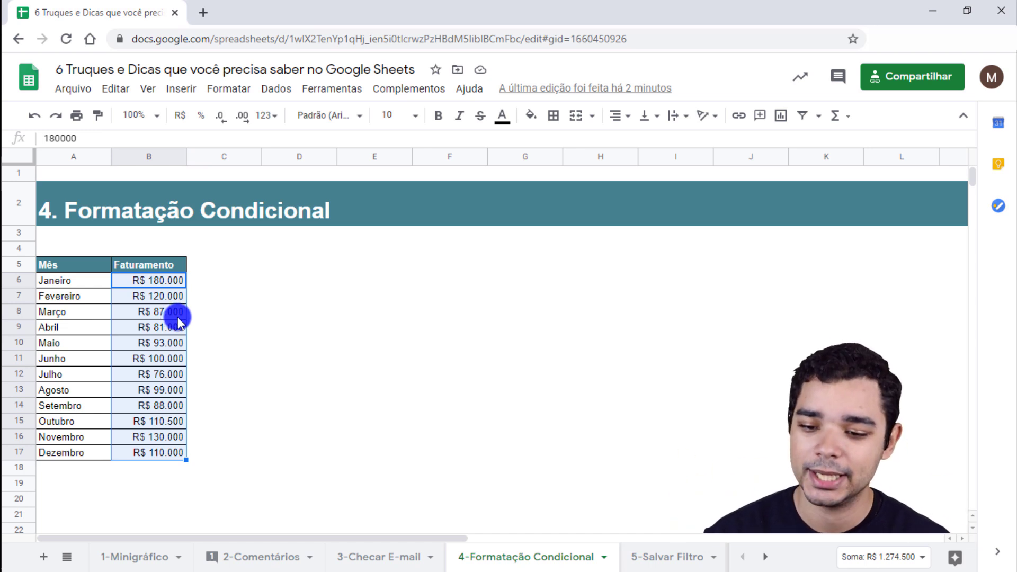
- Open Formatação condicional for the Faturamento values in B6:B17
left_click(229, 89)
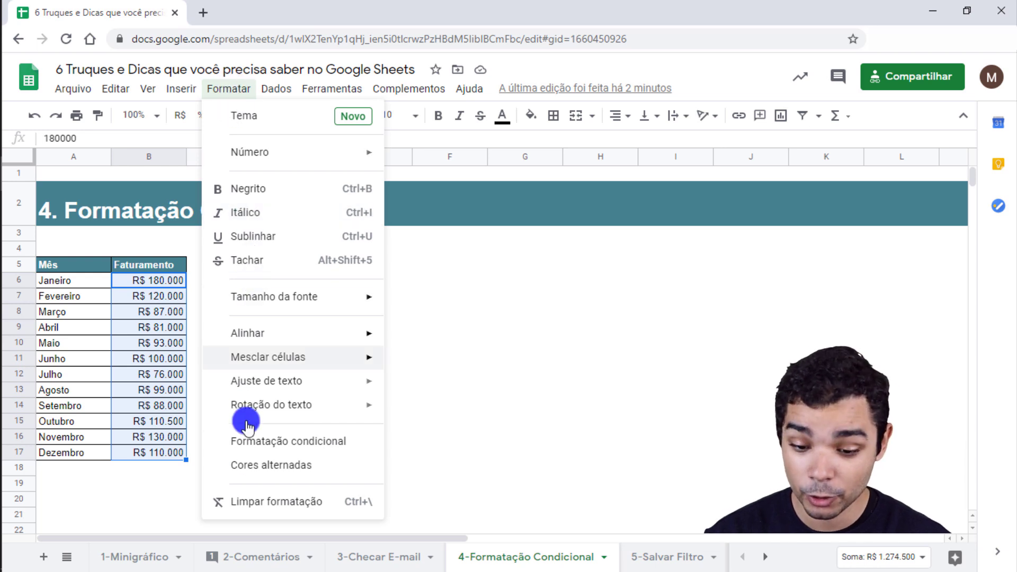
left_click(262, 444)
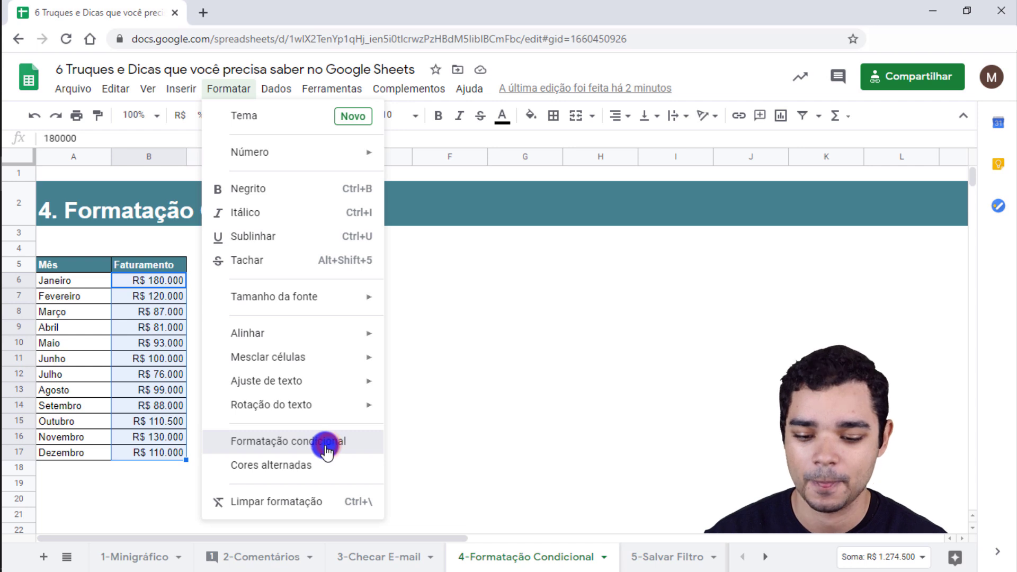
left_click(325, 448)
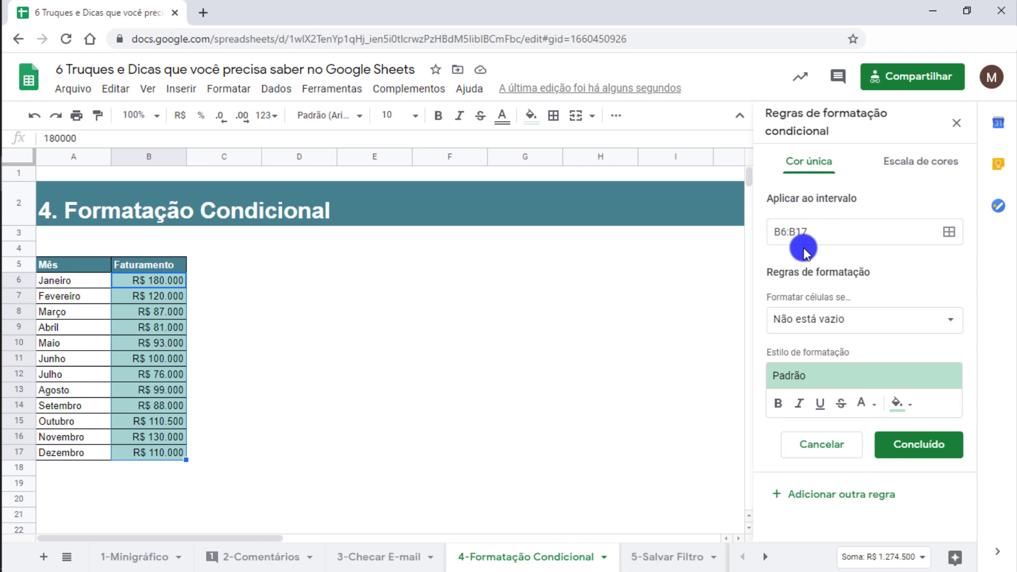
- Change the B6:B17 rule from the Não está vazio condition to an Escala de cores
left_click(846, 321)
left_click(941, 318)
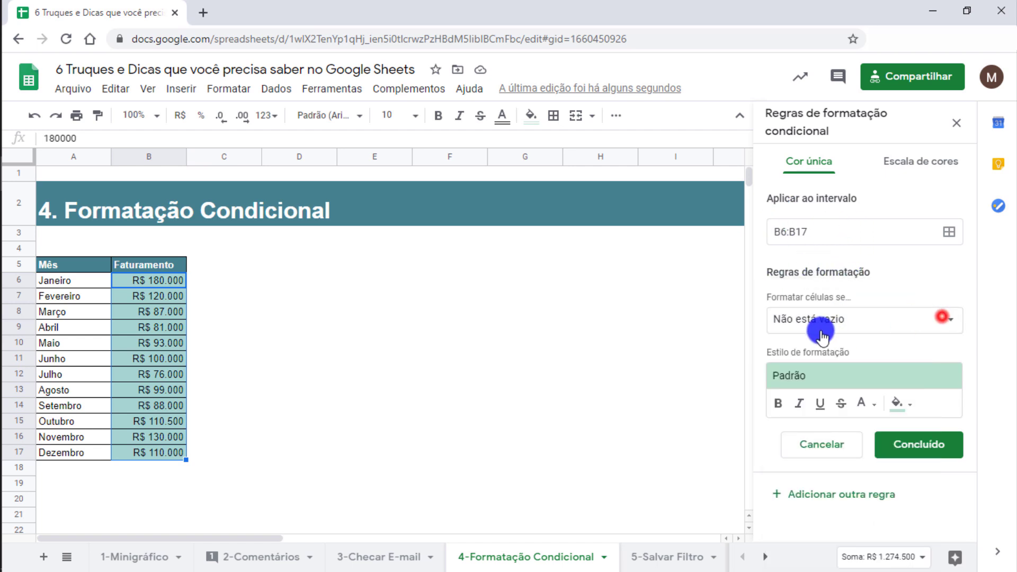
left_click(873, 322)
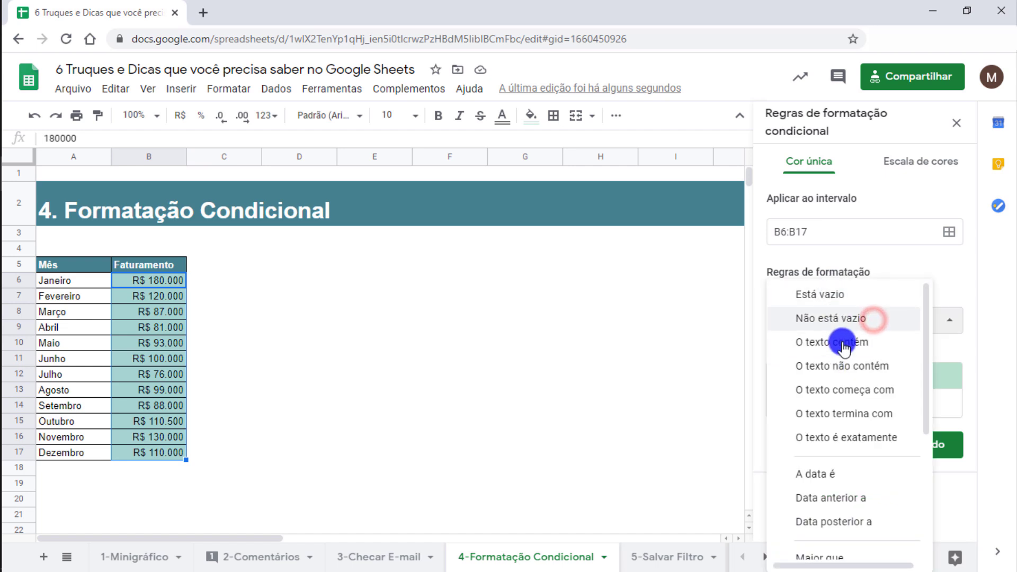
scroll(848, 416, "down", 1)
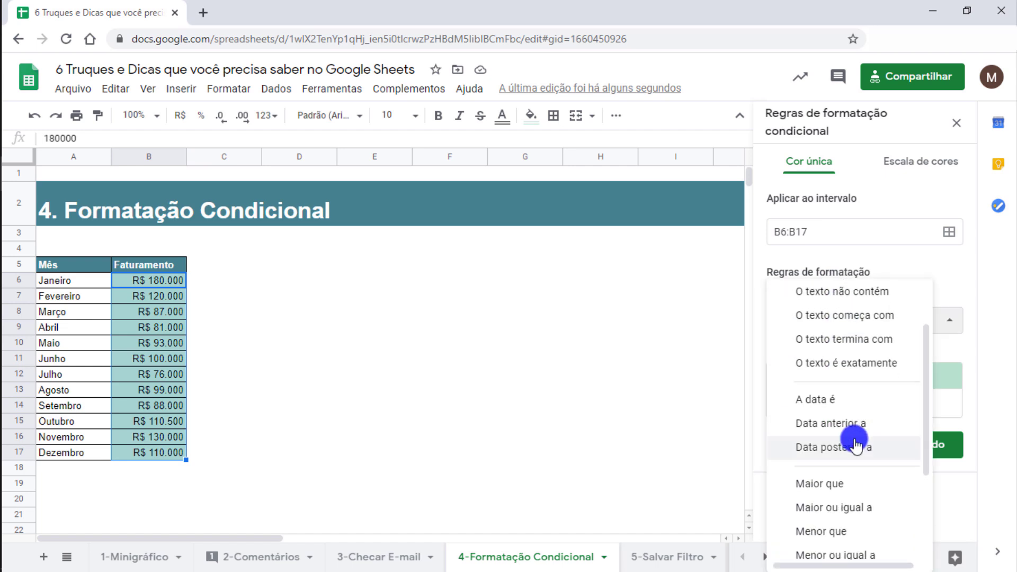
scroll(856, 415, "down", 1)
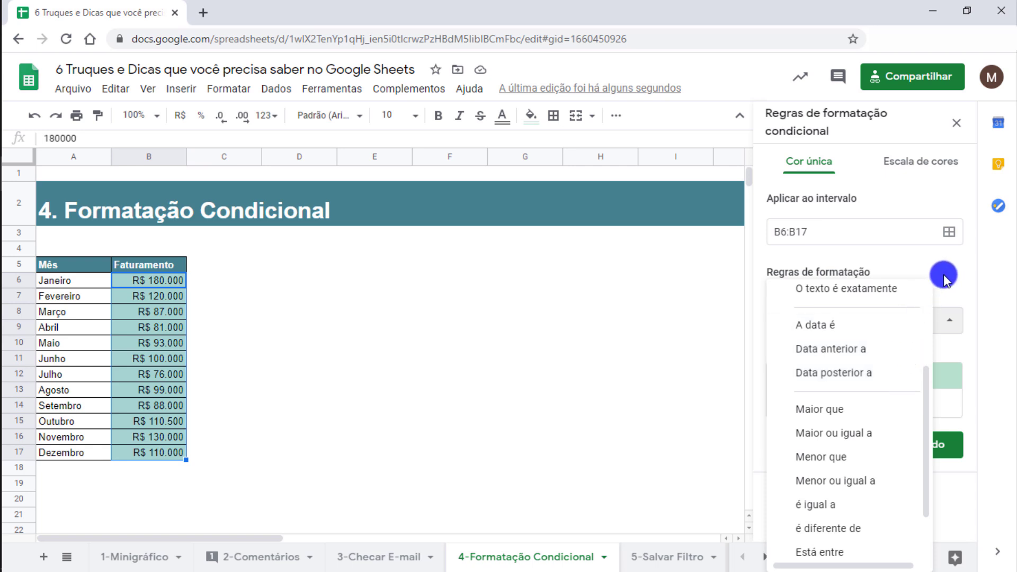
left_click(945, 275)
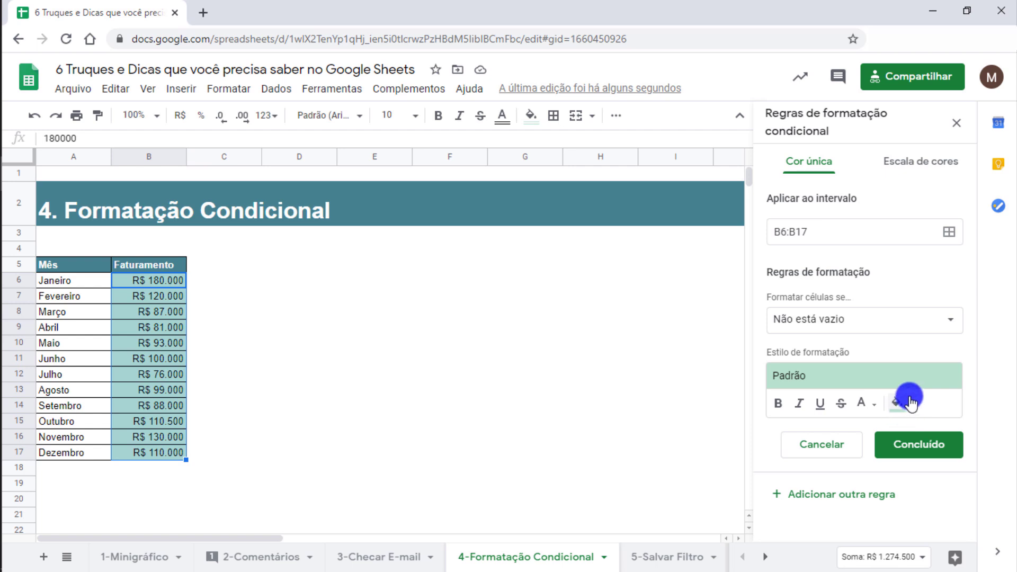
left_click(904, 163)
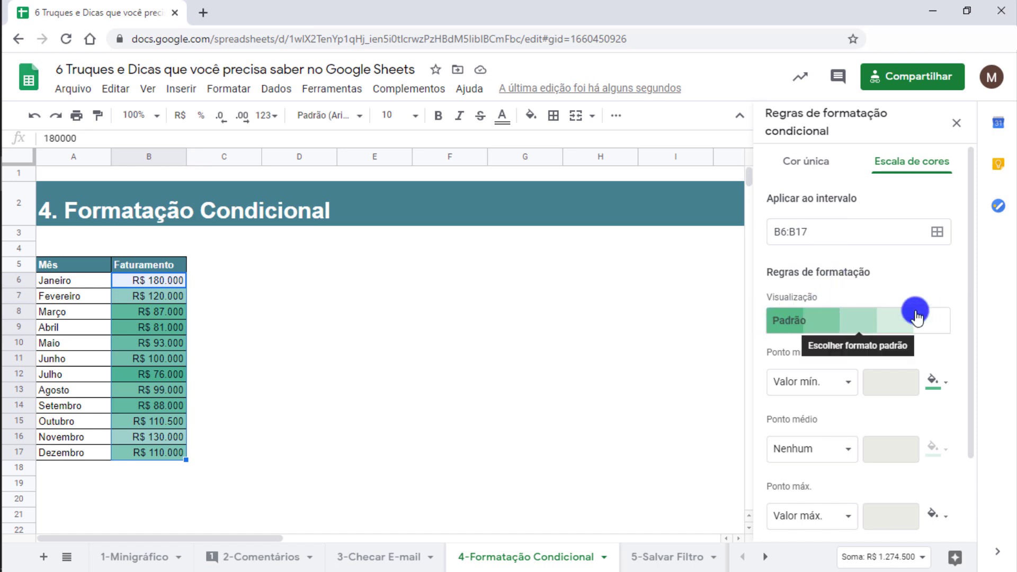
- Set Ponto mín. to light blue and Ponto máx. to dark blue, then save the rule
left_click(870, 320)
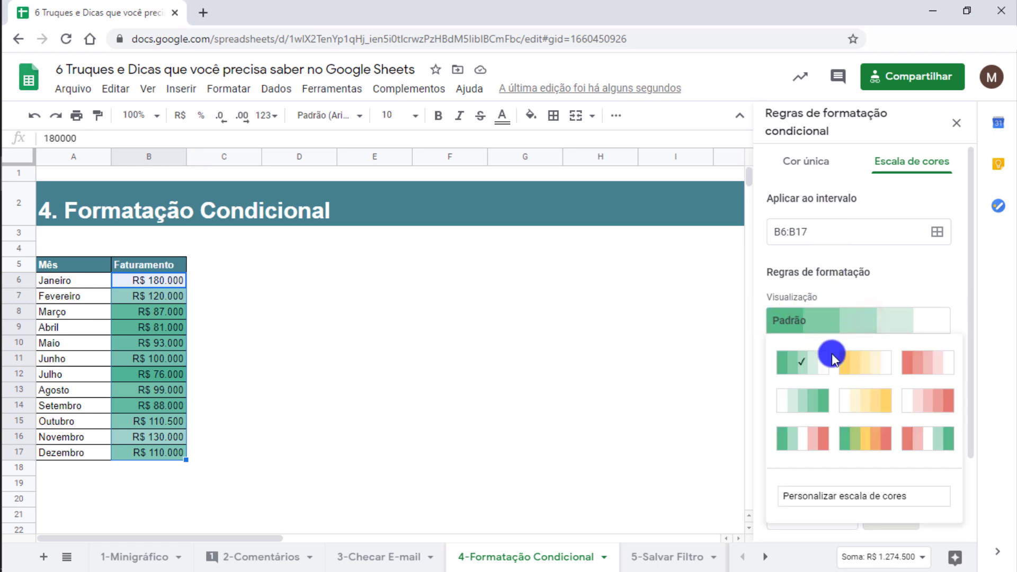
left_click(886, 323)
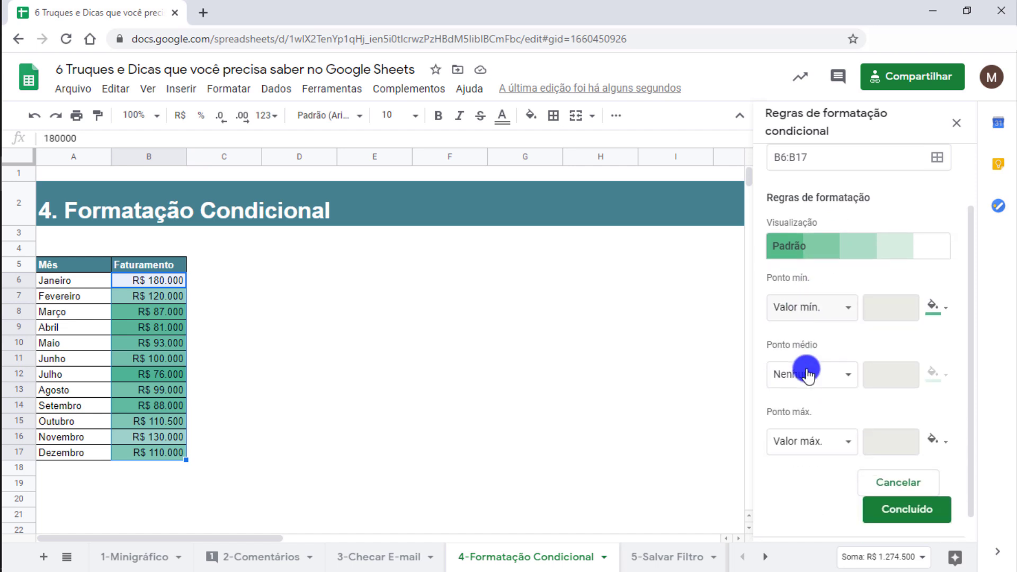
scroll(806, 370, "down", 2)
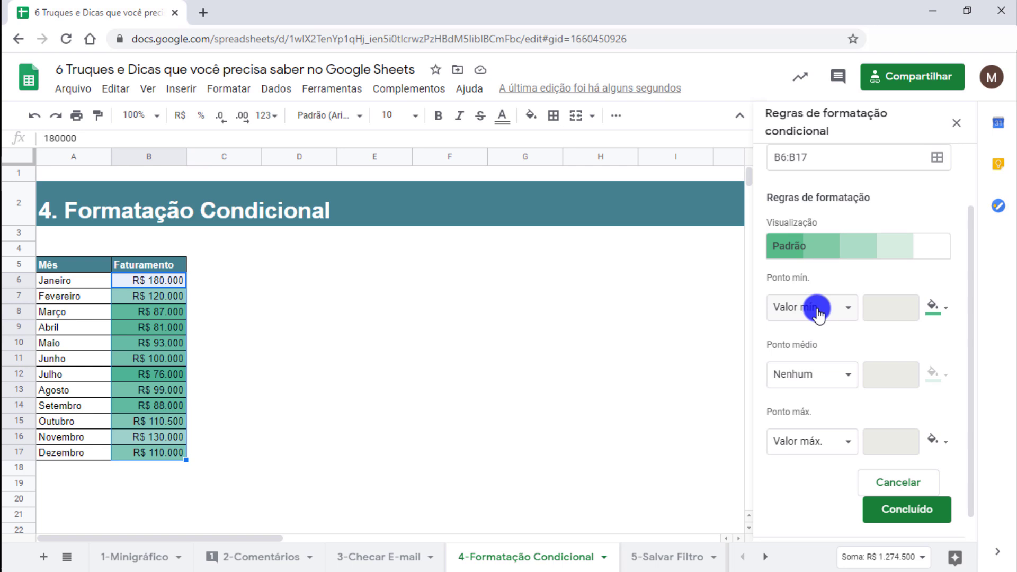
left_click(937, 312)
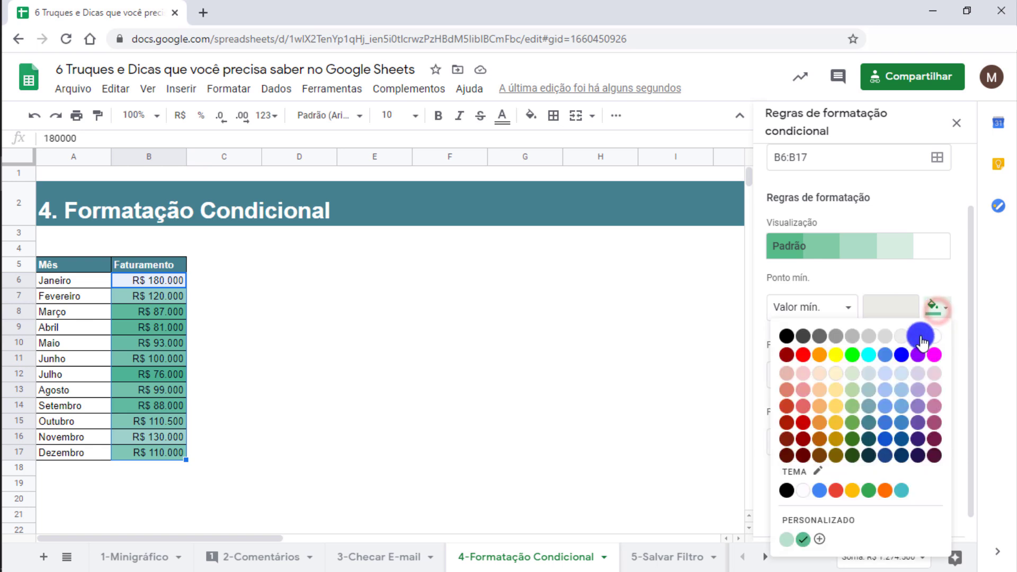
left_click(902, 374)
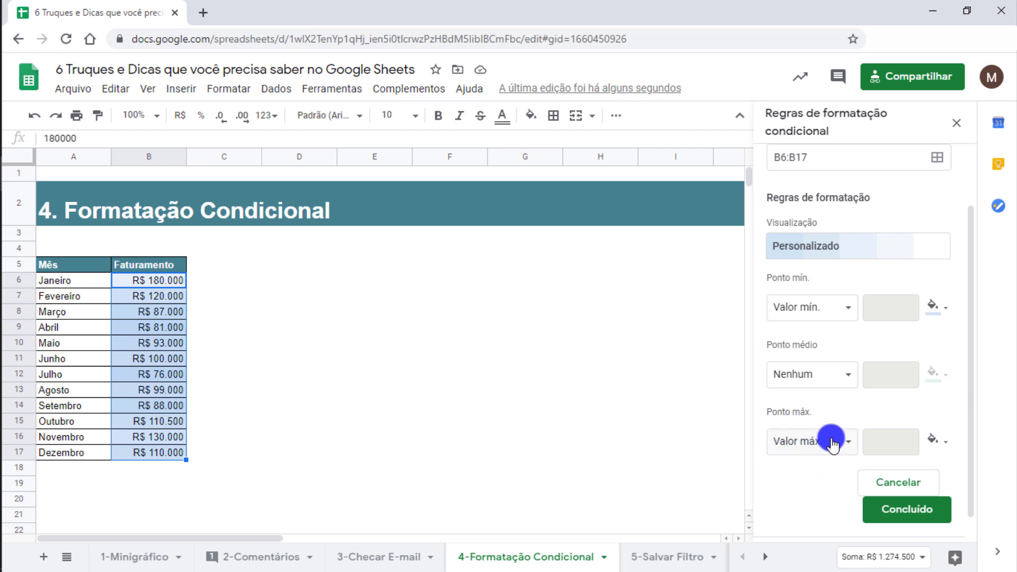
left_click(944, 442)
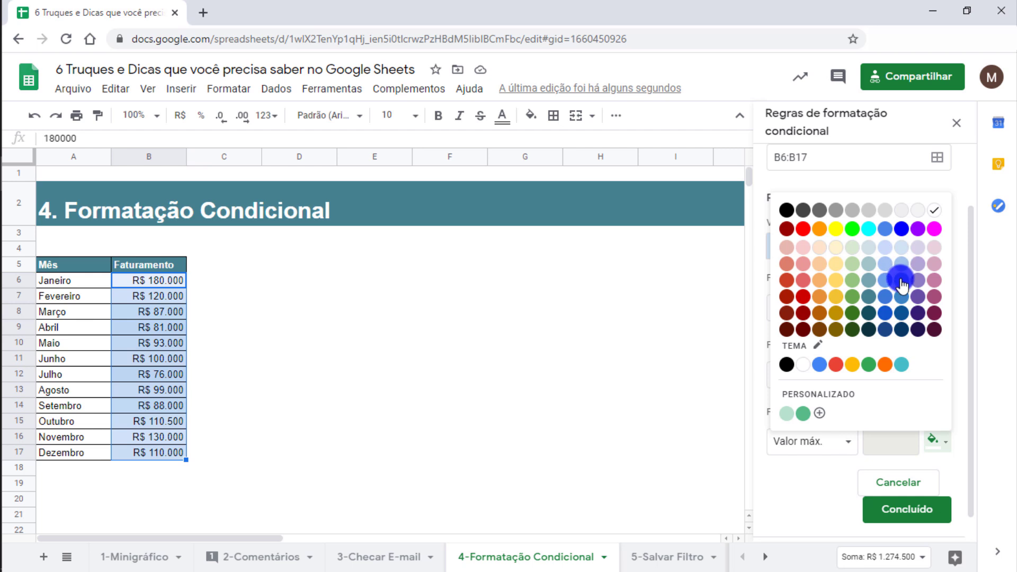
left_click(901, 313)
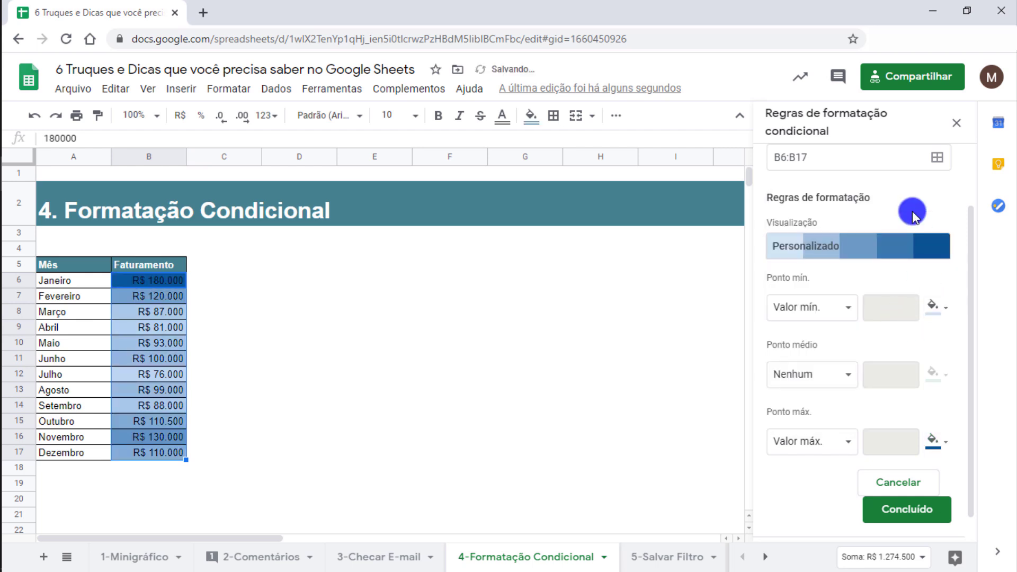
scroll(933, 405, "down", 1)
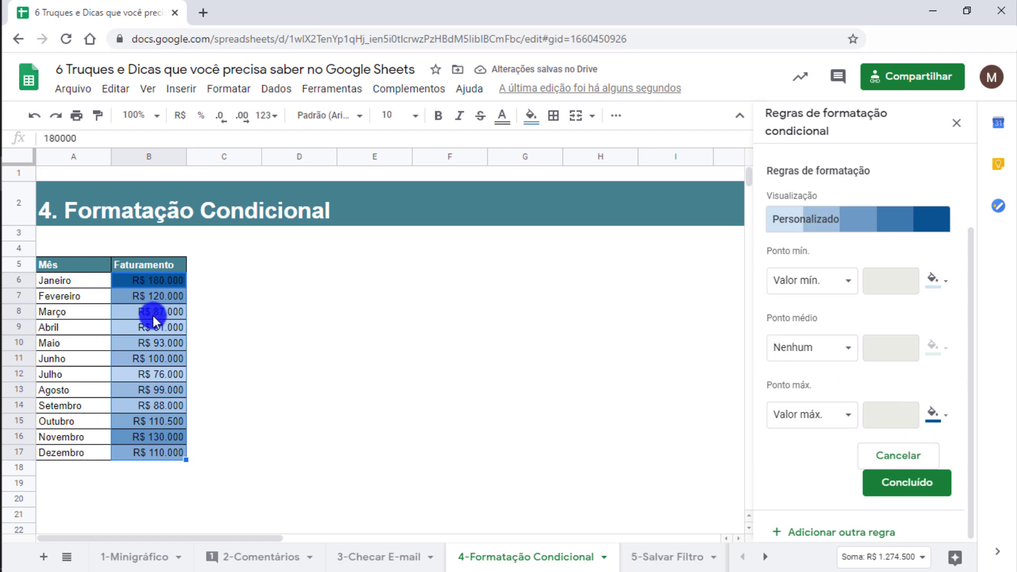
left_click(910, 483)
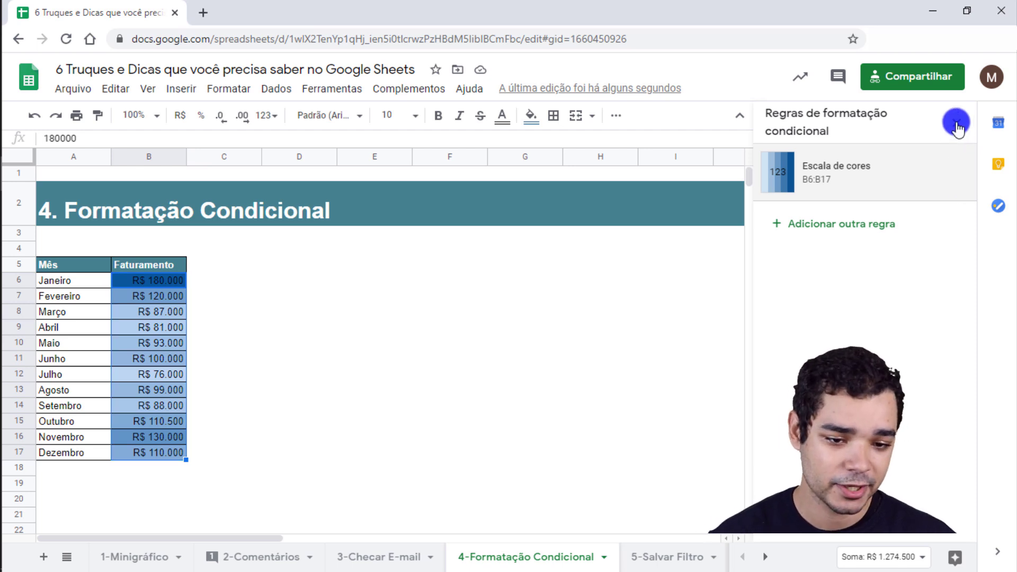
- Recheck the colour-scale rule, close the panel, and inspect B6 and the lowest value 76000 in B12
left_click(956, 124)
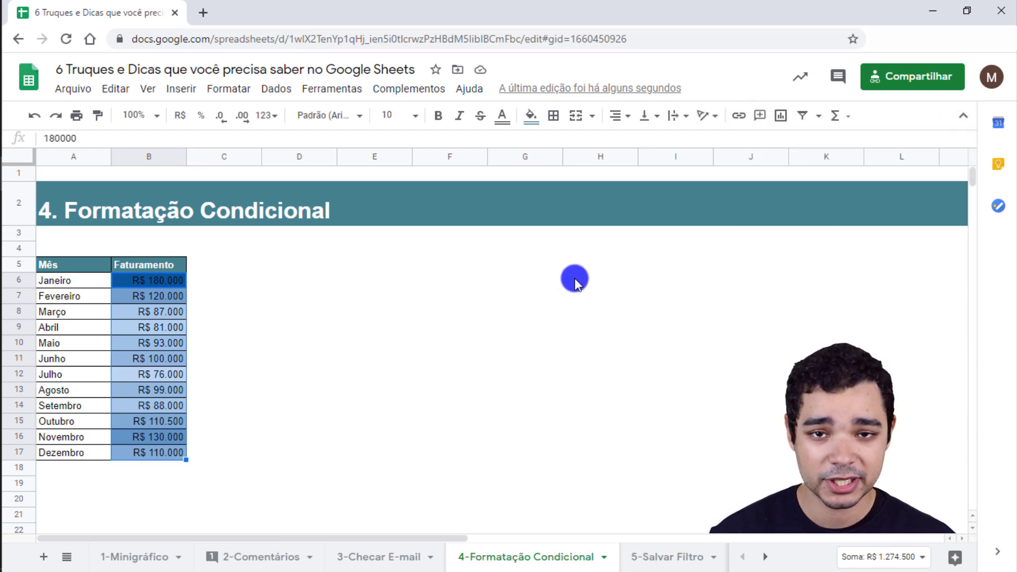
left_click(239, 90)
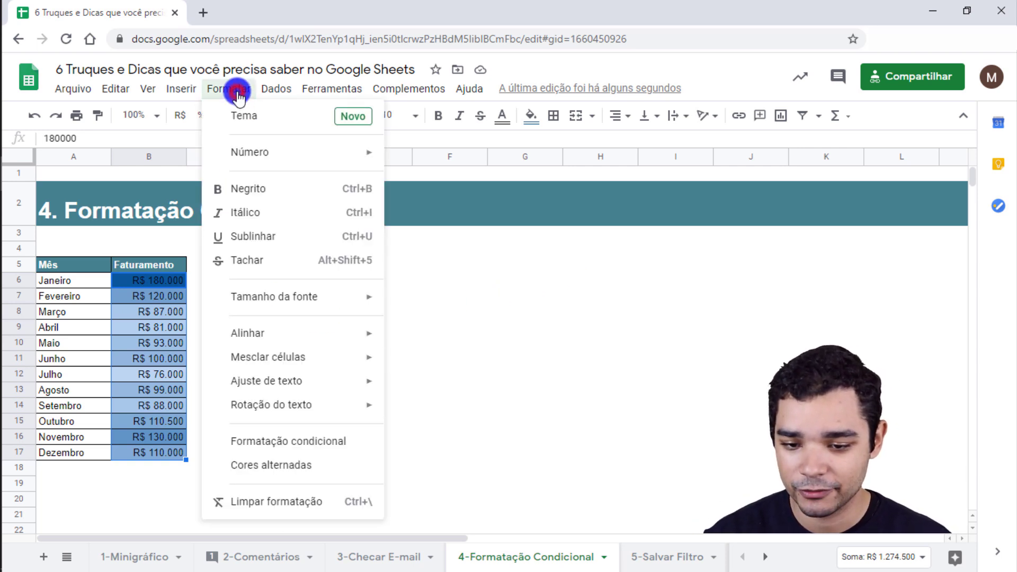
left_click(322, 442)
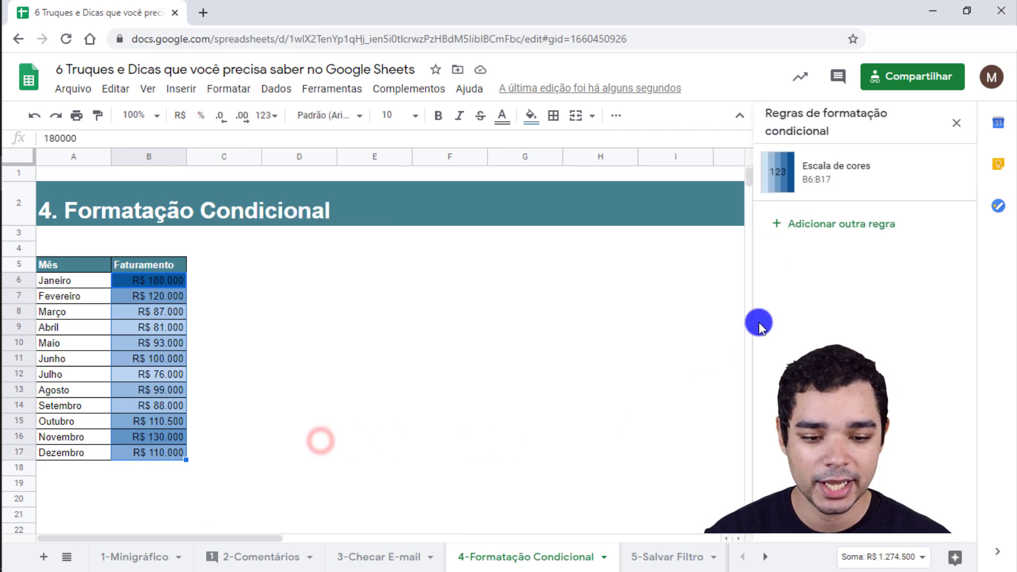
left_click(841, 173)
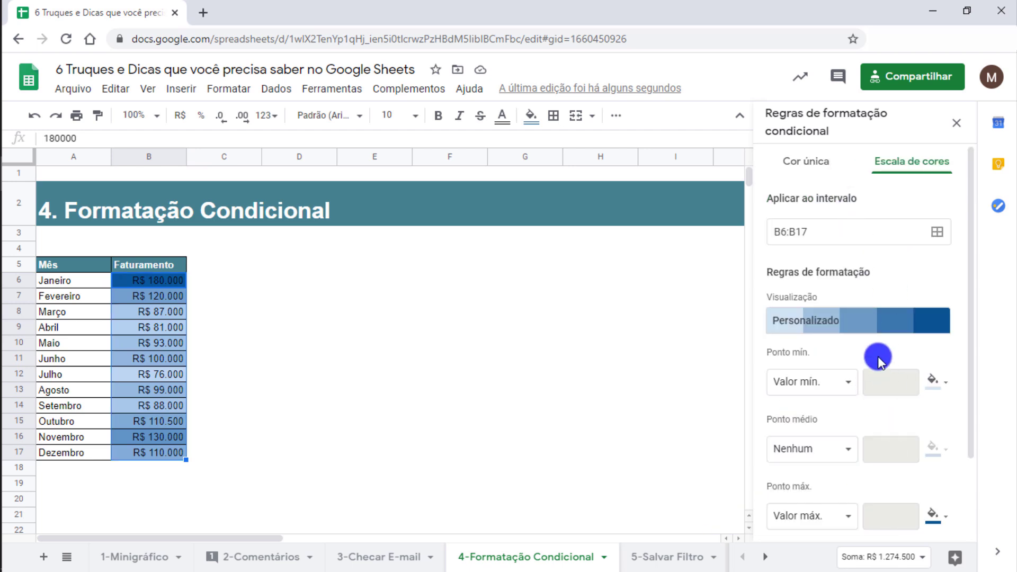
left_click(956, 124)
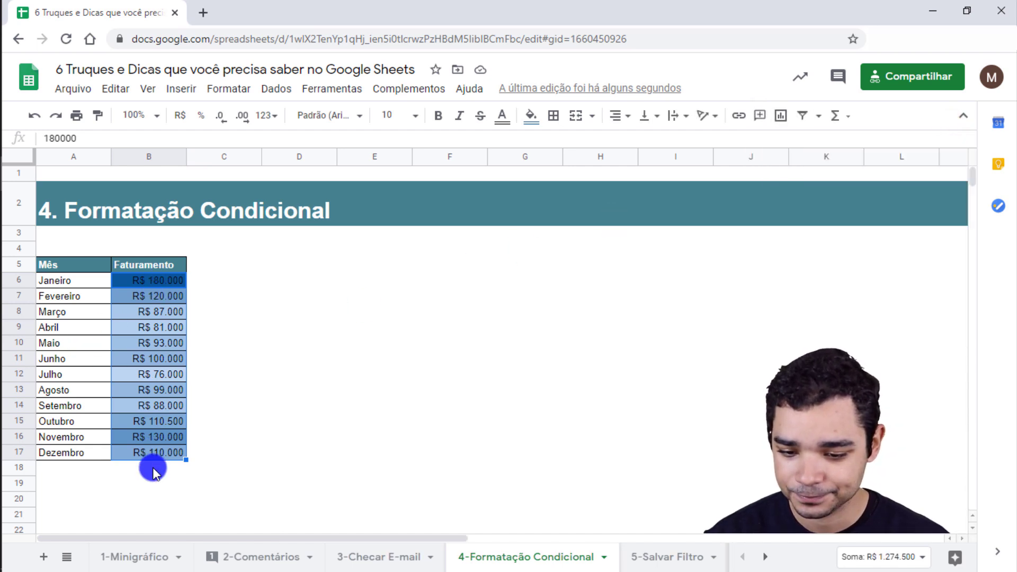
left_click(122, 280)
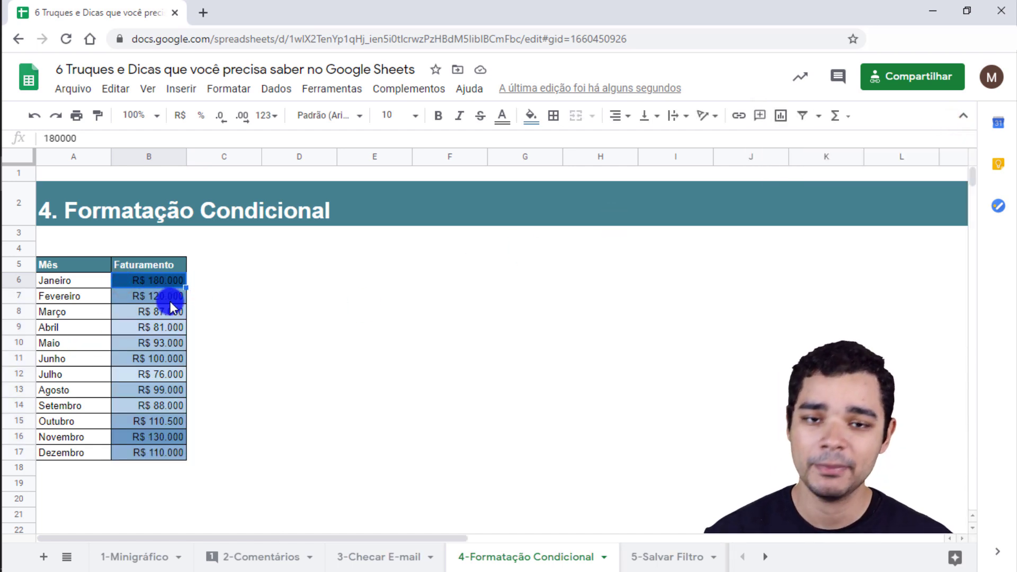
left_click(155, 372)
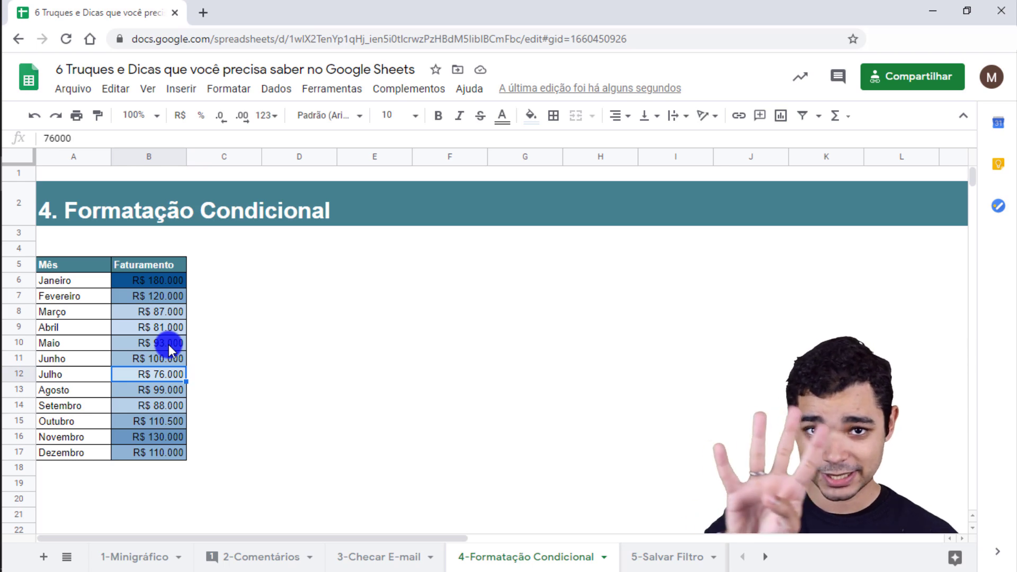
- Open the 5-Salvar Filtro sheet and review headers Produto, Marca, Faturado, Perda, Fábrica, Origem
left_click(680, 562)
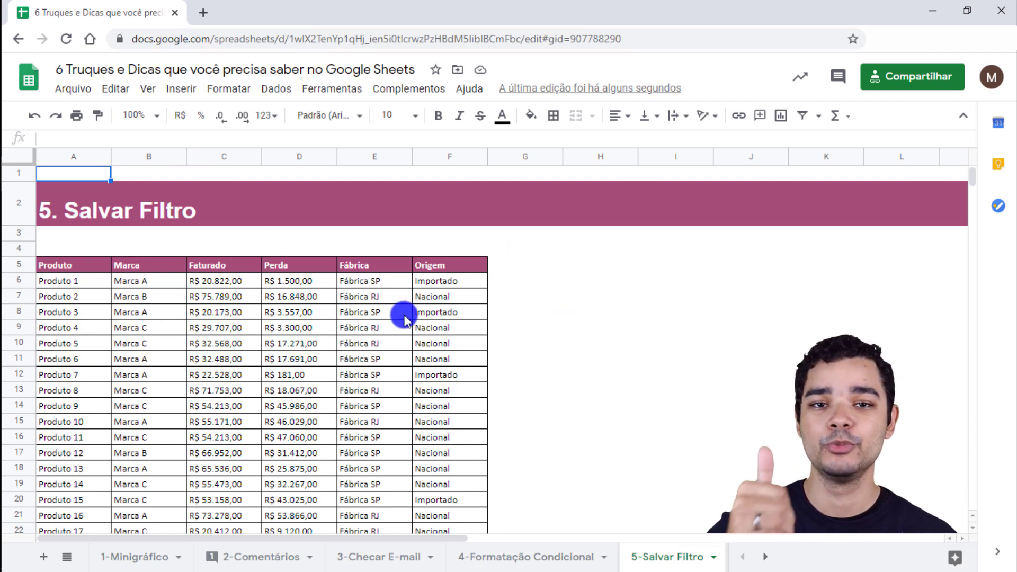
left_click(109, 265)
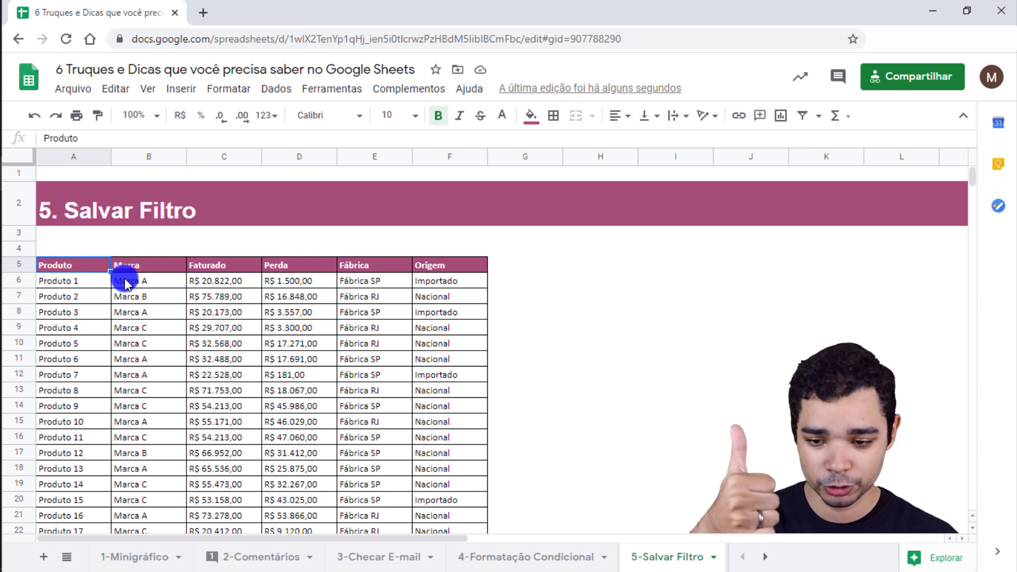
left_click(153, 264)
left_click(227, 263)
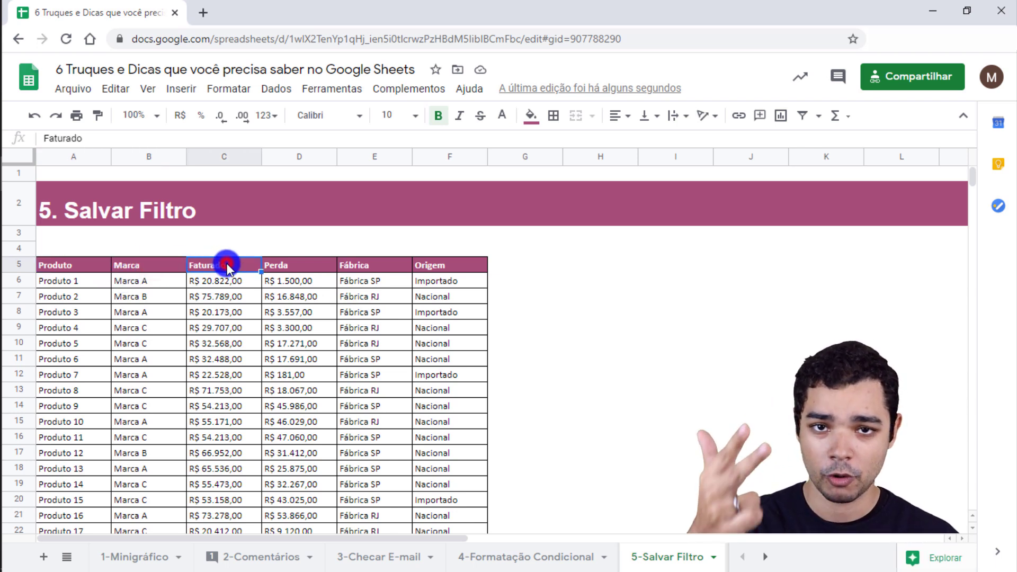
left_click(285, 265)
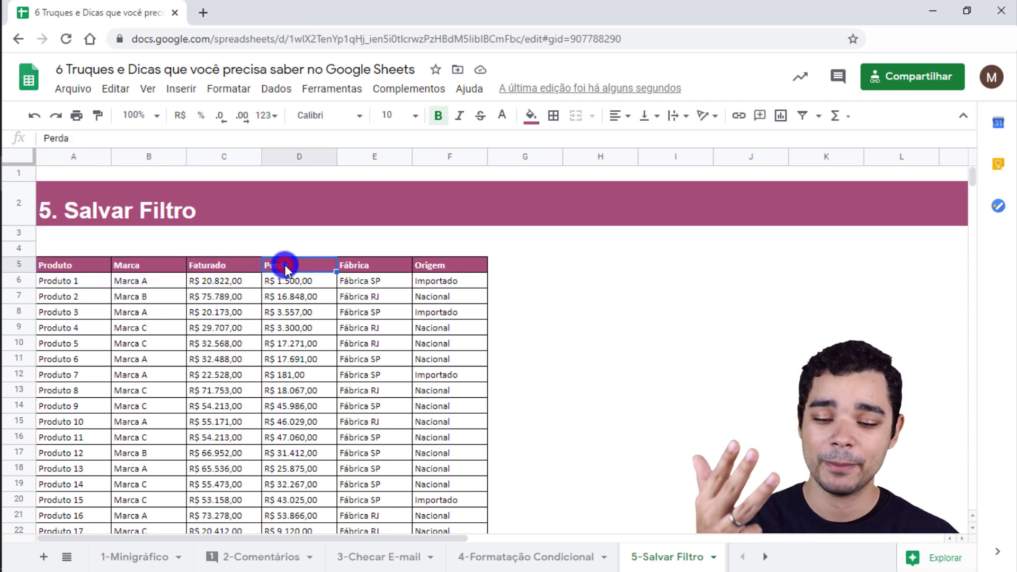
left_click(363, 269)
left_click(457, 269)
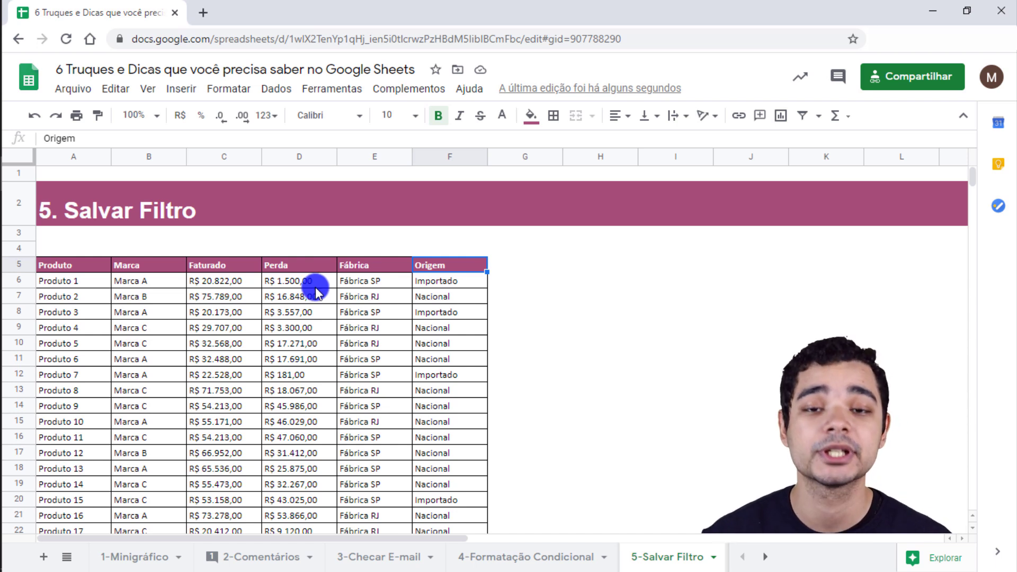
left_click(76, 268)
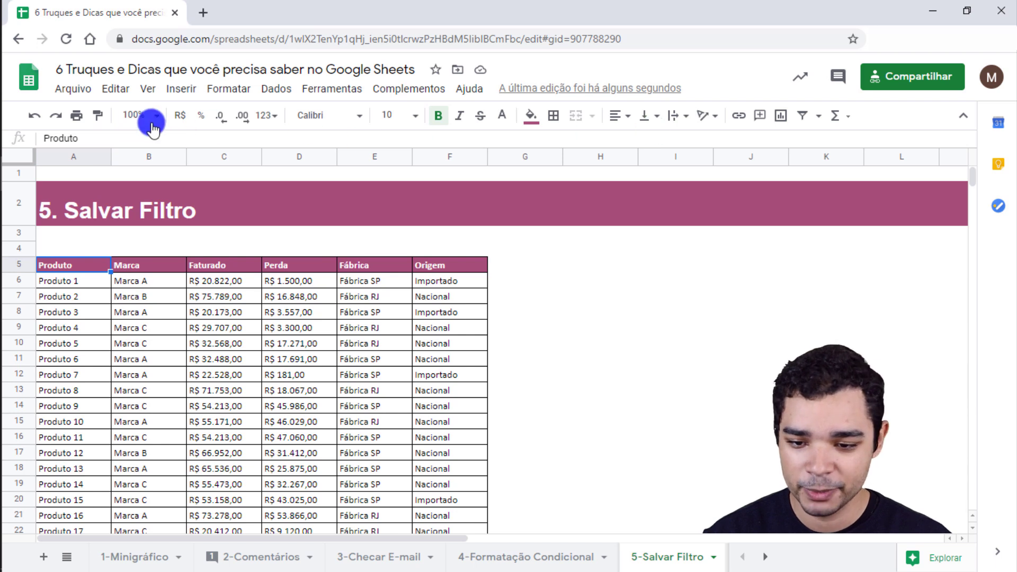
left_click(803, 115)
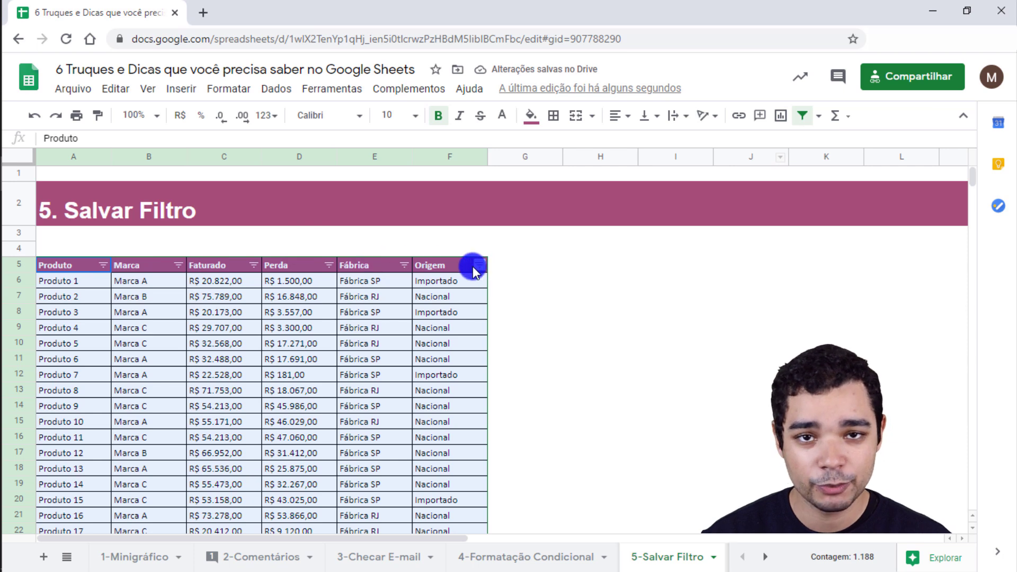
left_click(167, 269)
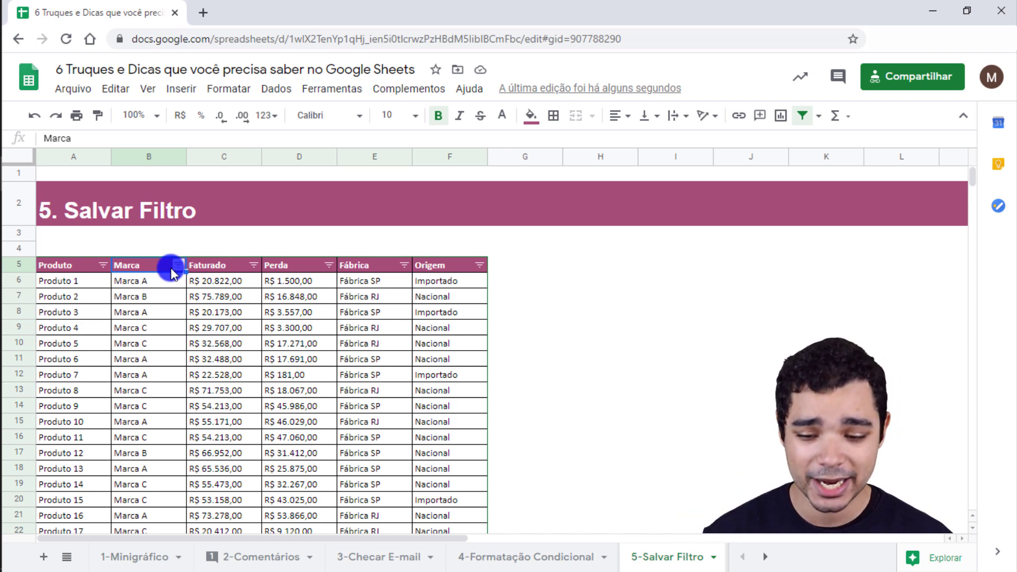
- Filter the Marca column so only Marca A products are listed
left_click(179, 265)
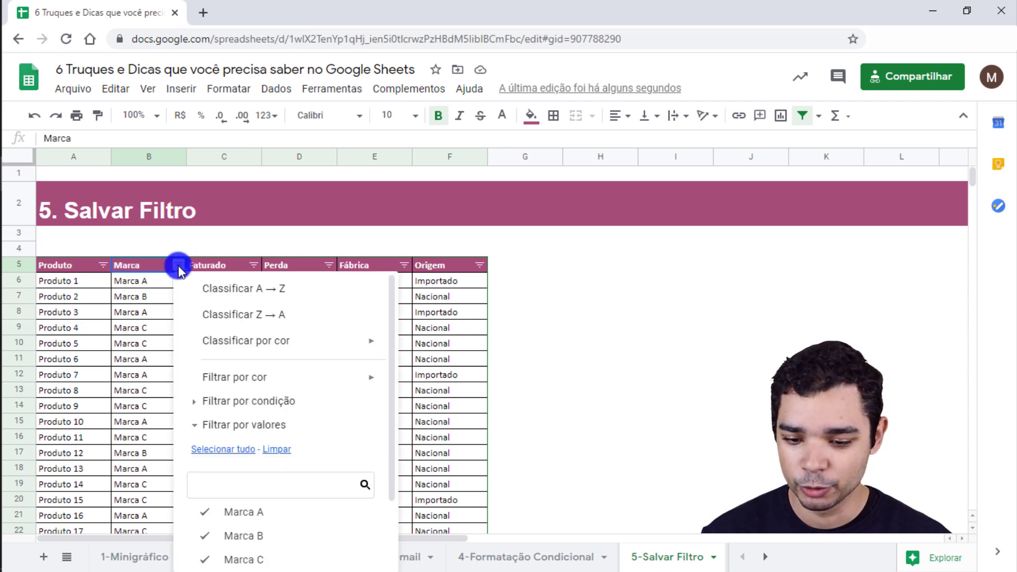
scroll(297, 395, "down", 2)
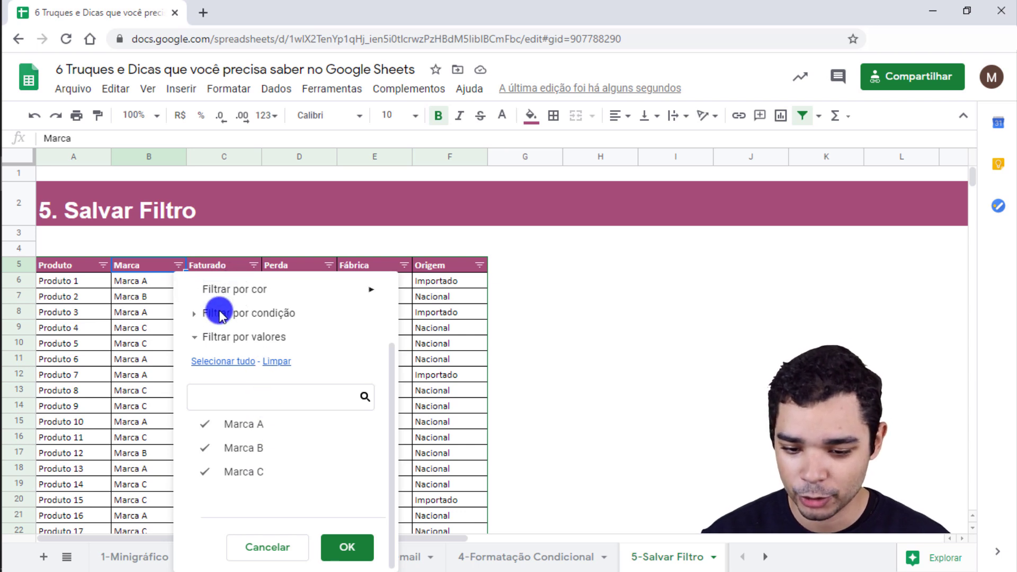
left_click(205, 424)
left_click(204, 450)
left_click(205, 471)
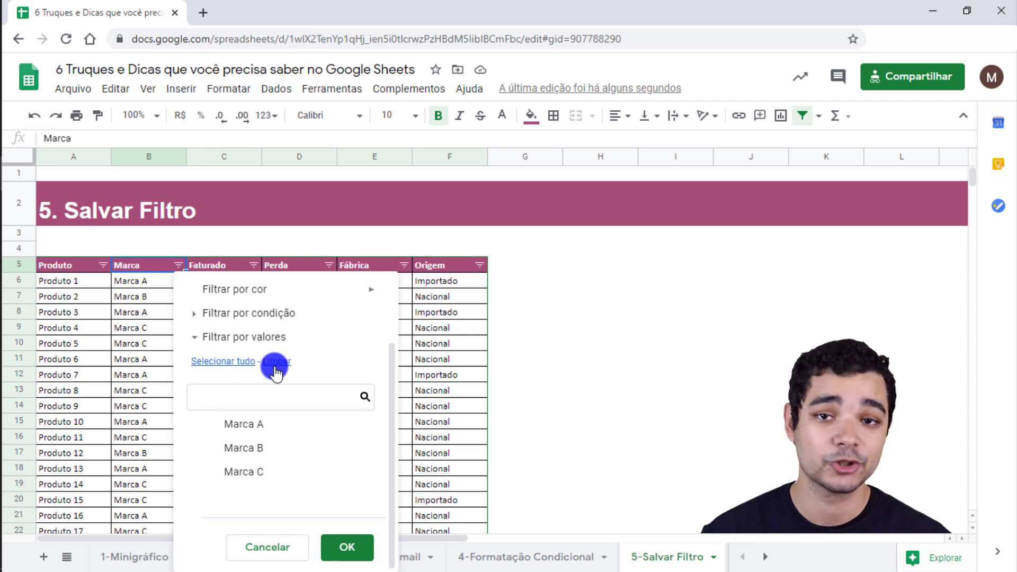
left_click(234, 365)
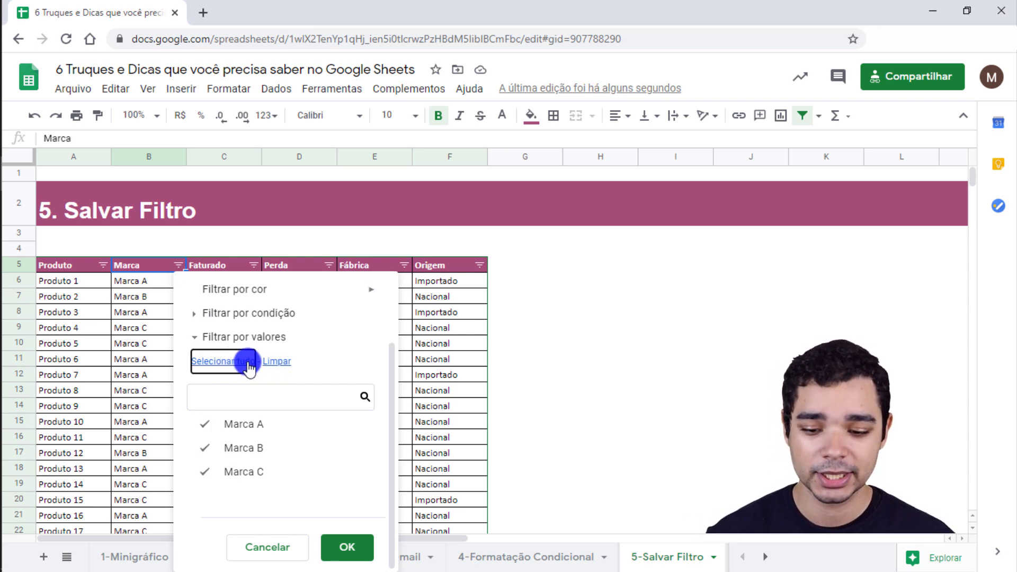
left_click(278, 363)
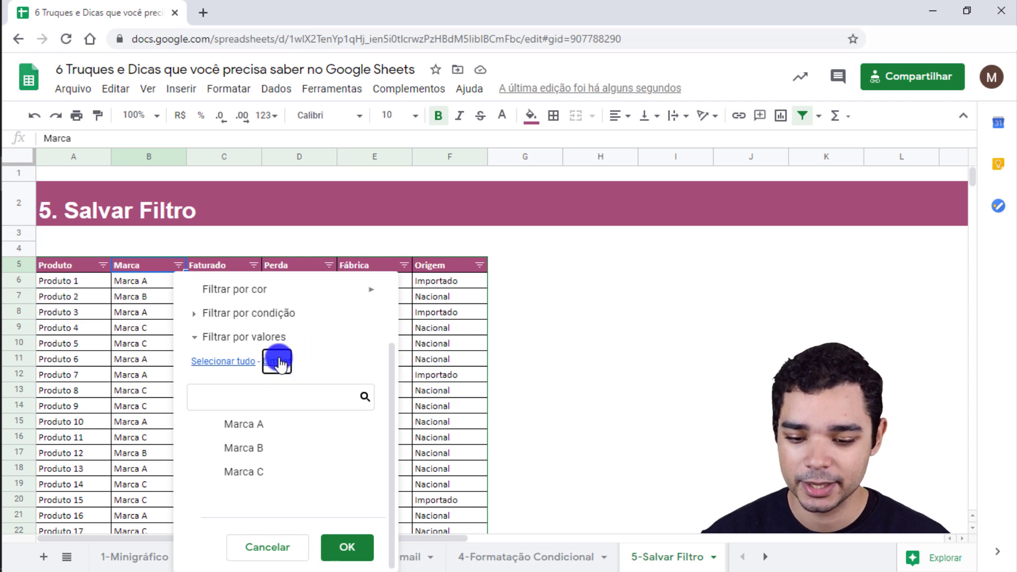
left_click(231, 424)
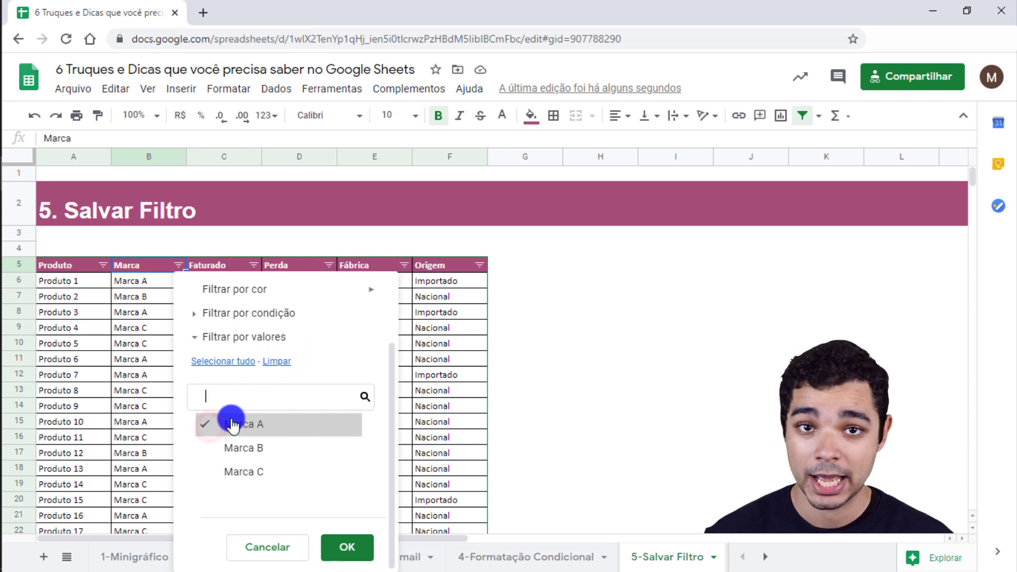
left_click(347, 548)
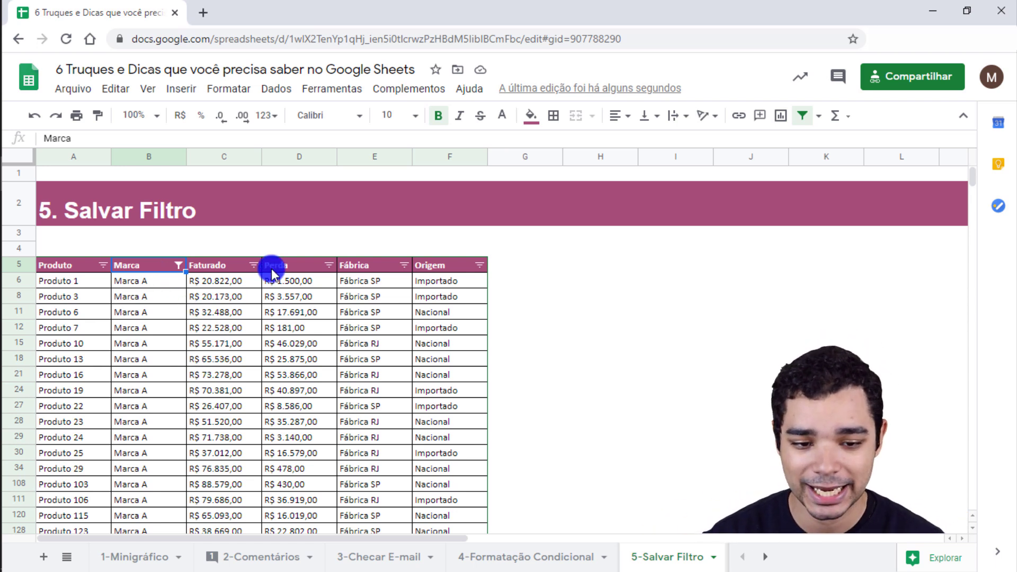
left_click(821, 117)
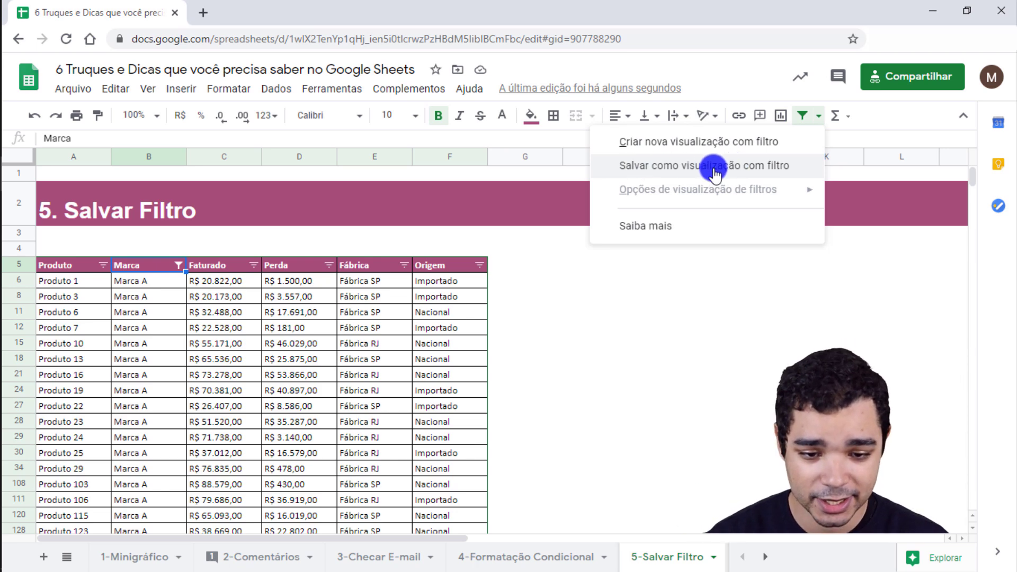
- Save the Marca A filter as a filter view named 'Marca A' and close it
left_click(715, 172)
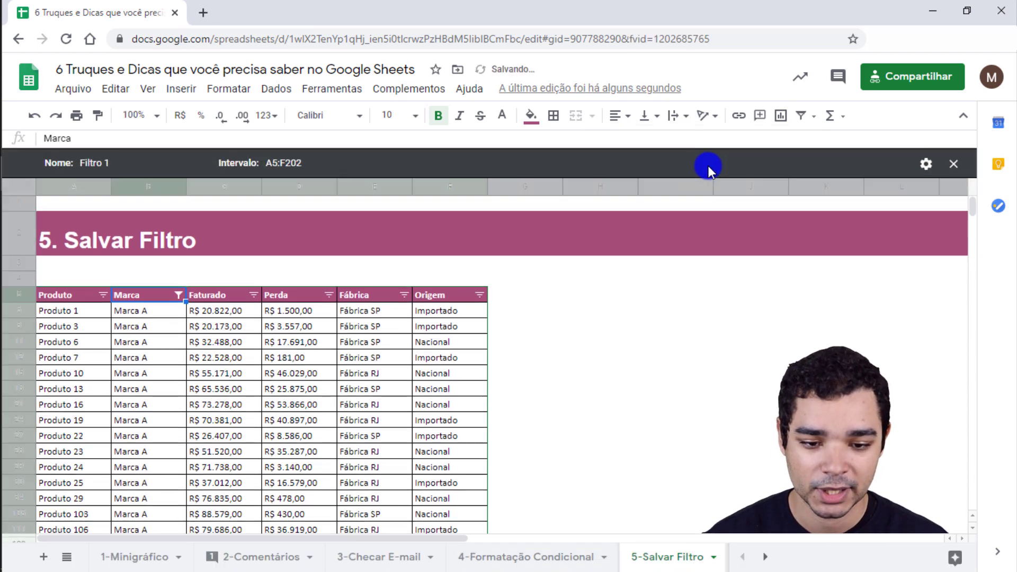
left_click(108, 163)
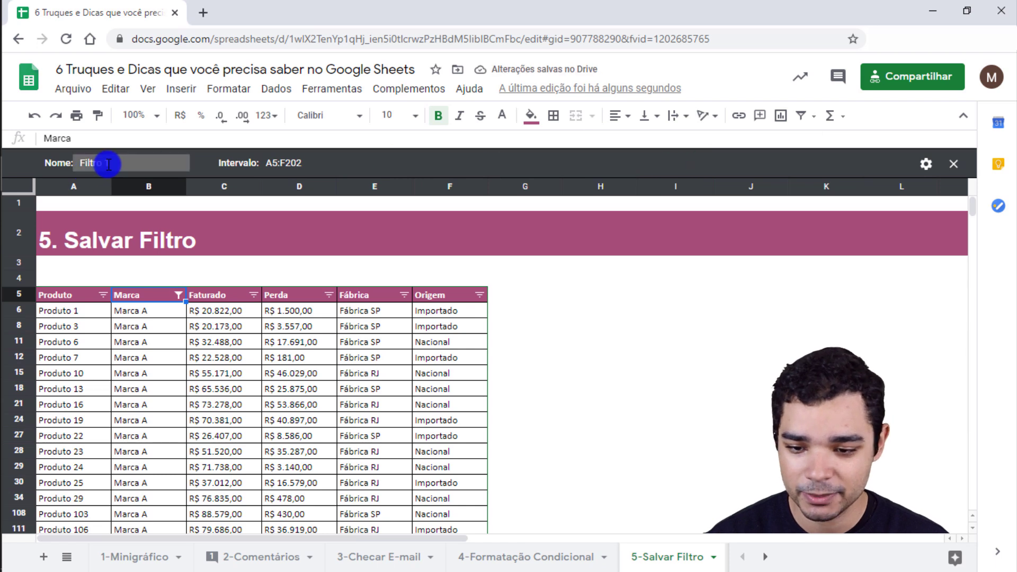
left_click(103, 163)
left_click_drag(85, 163, 111, 163)
type("Marca A")
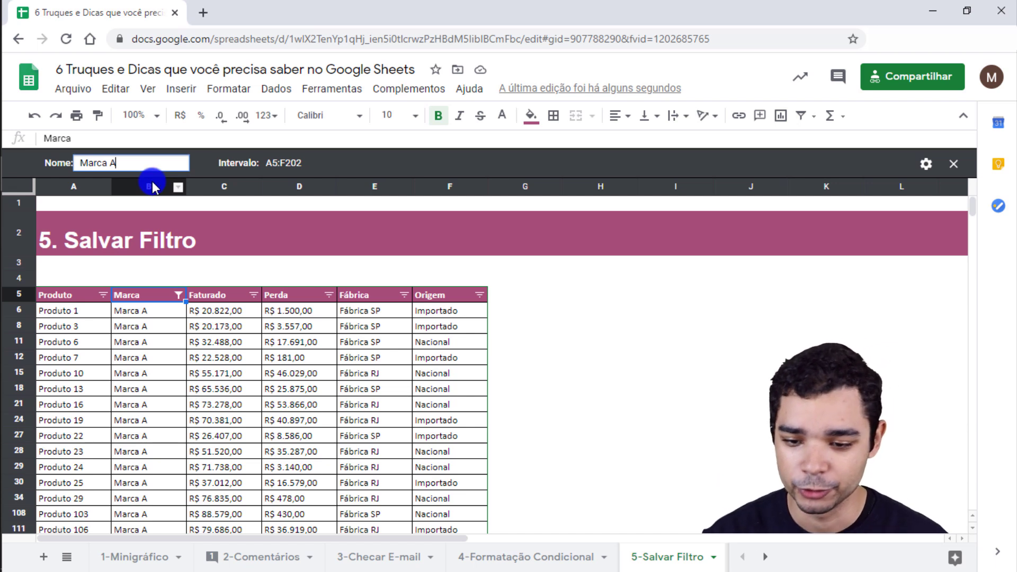
key("Return")
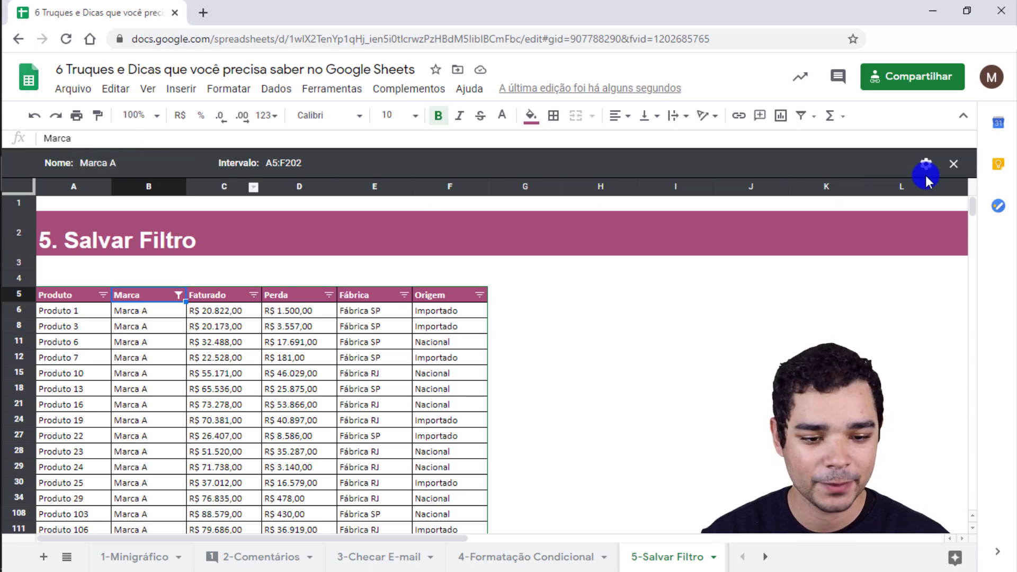
left_click(954, 166)
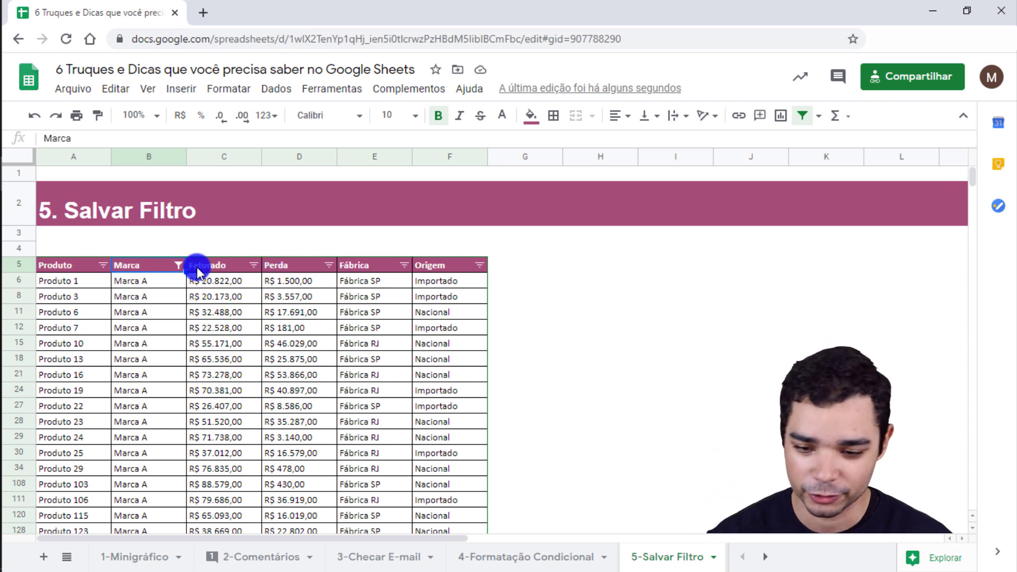
- Change the Marca filter to show only Marca B products
left_click(177, 264)
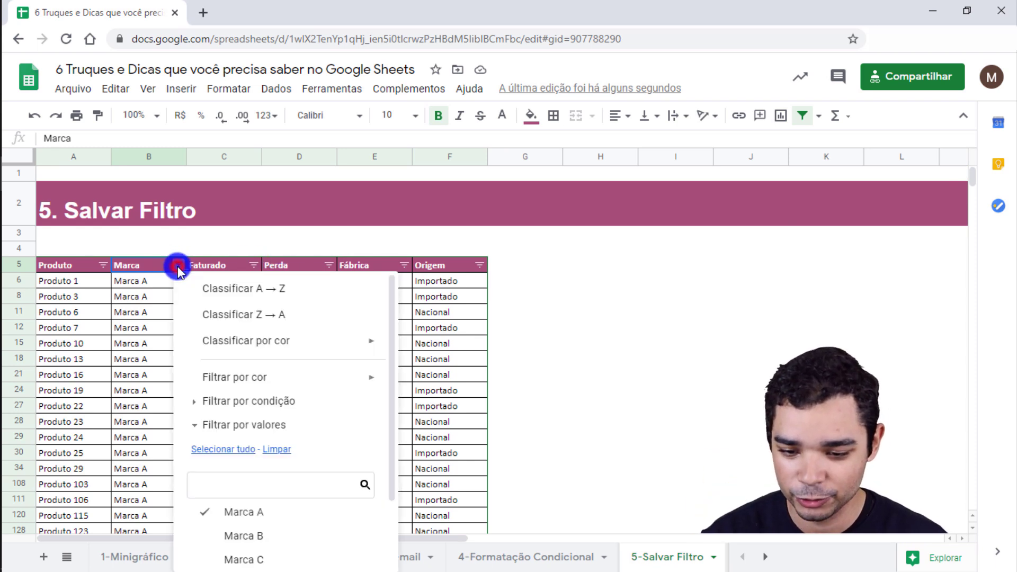
scroll(246, 390, "down", 2)
left_click(232, 438)
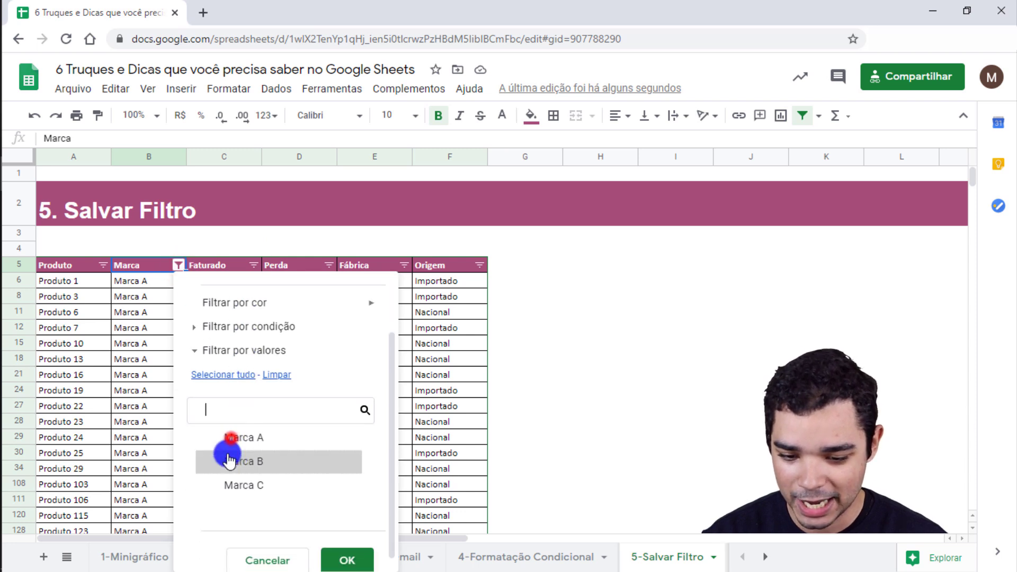
left_click(224, 461)
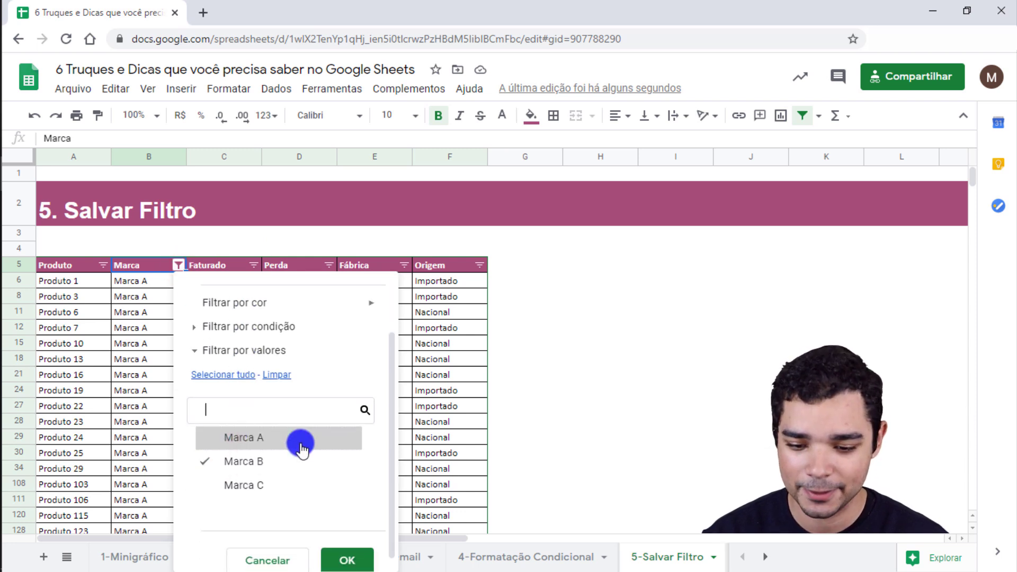
left_click(344, 563)
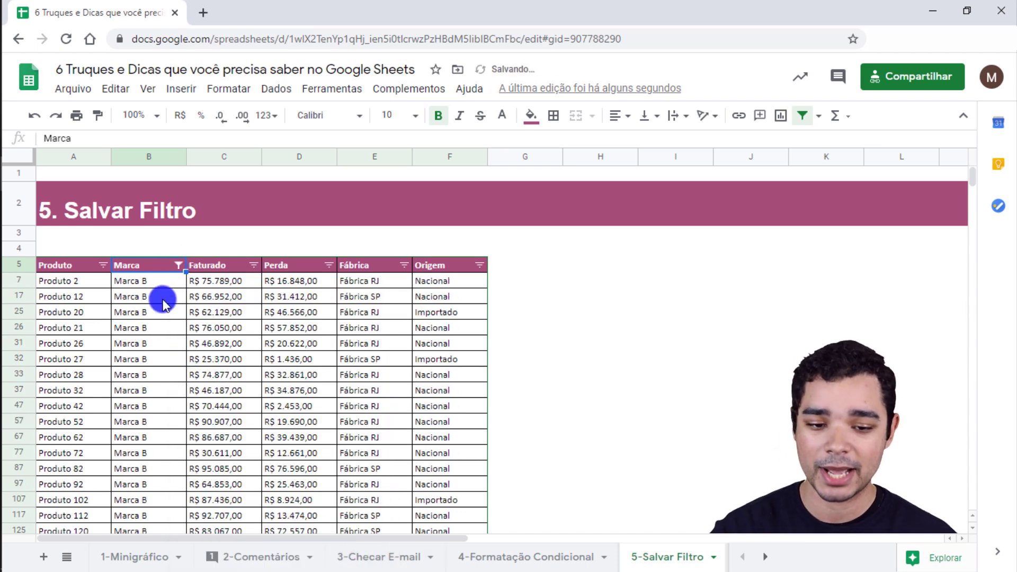
- Save it as a filter view named 'Marca B' and close the view
left_click(819, 117)
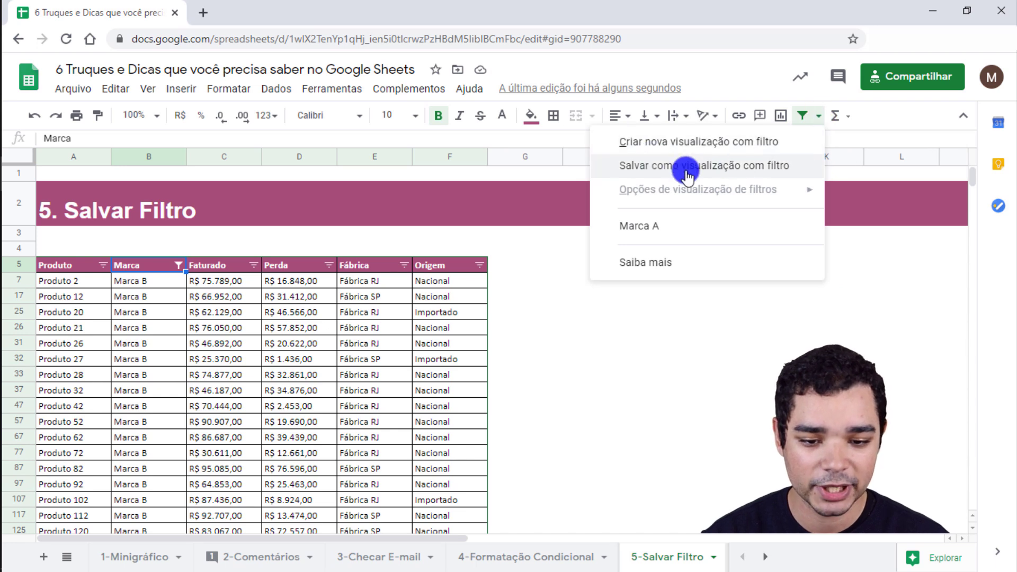
left_click(779, 164)
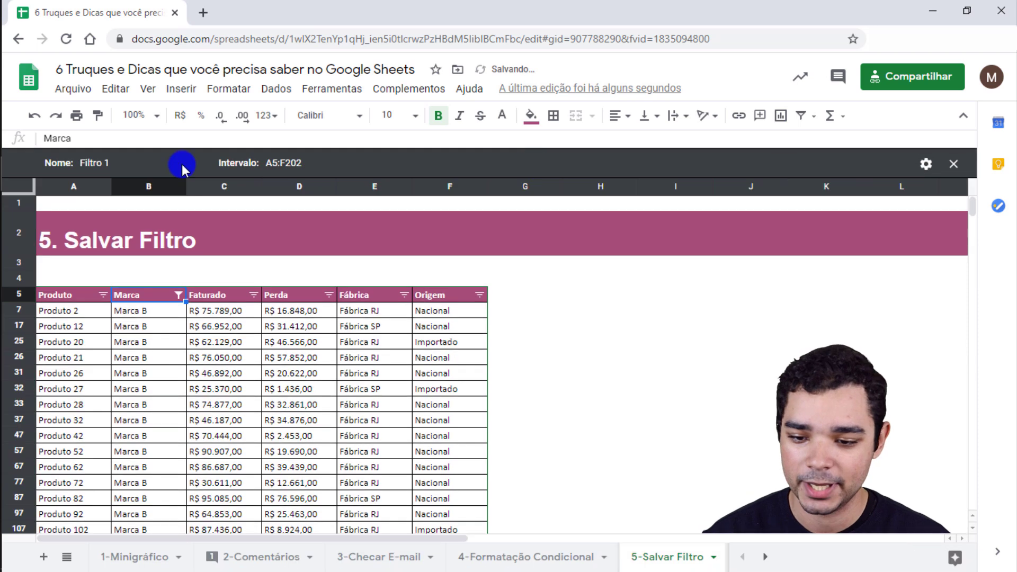
left_click_drag(136, 162, 57, 158)
type("Marca B")
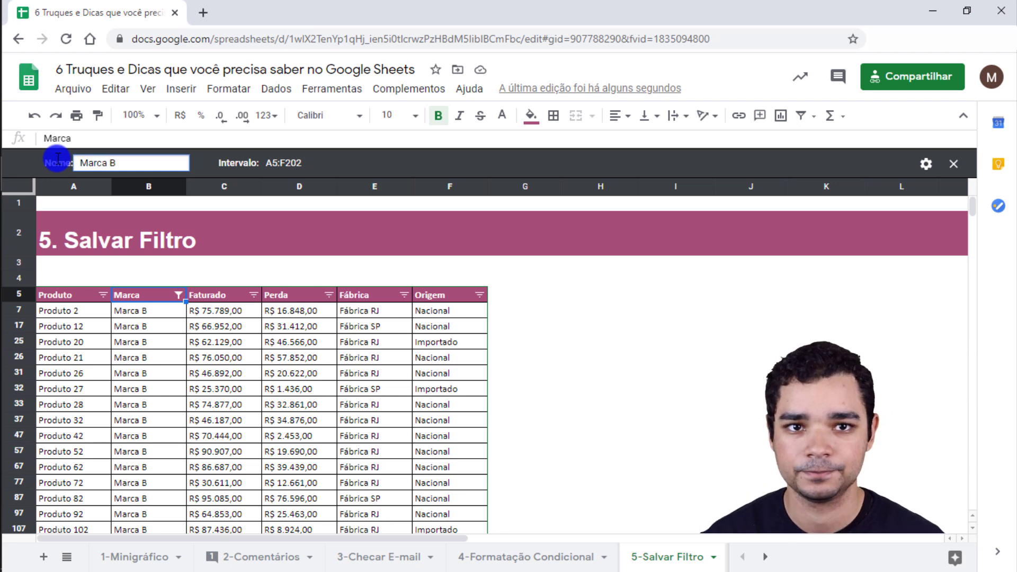
left_click(711, 164)
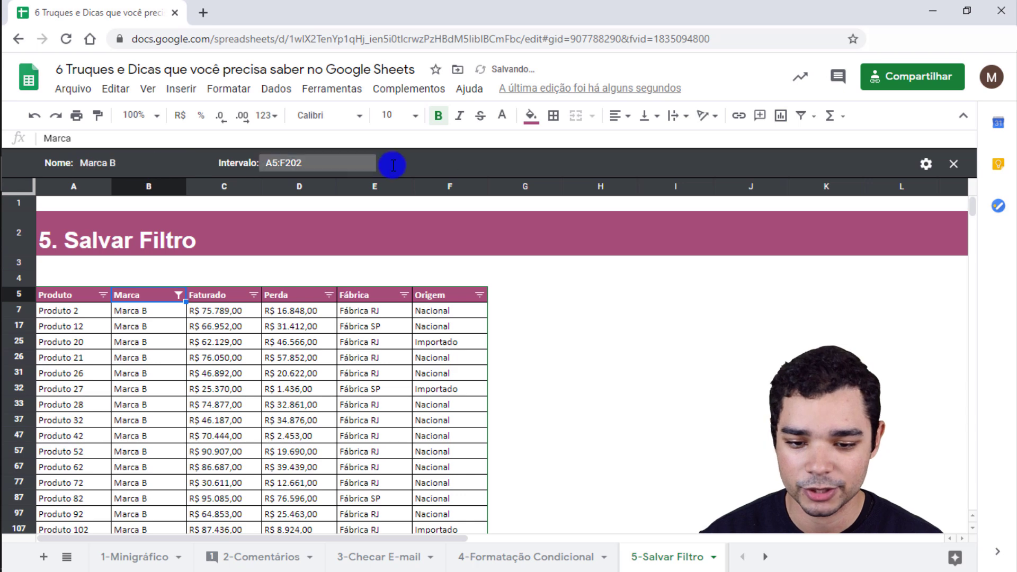
left_click(954, 164)
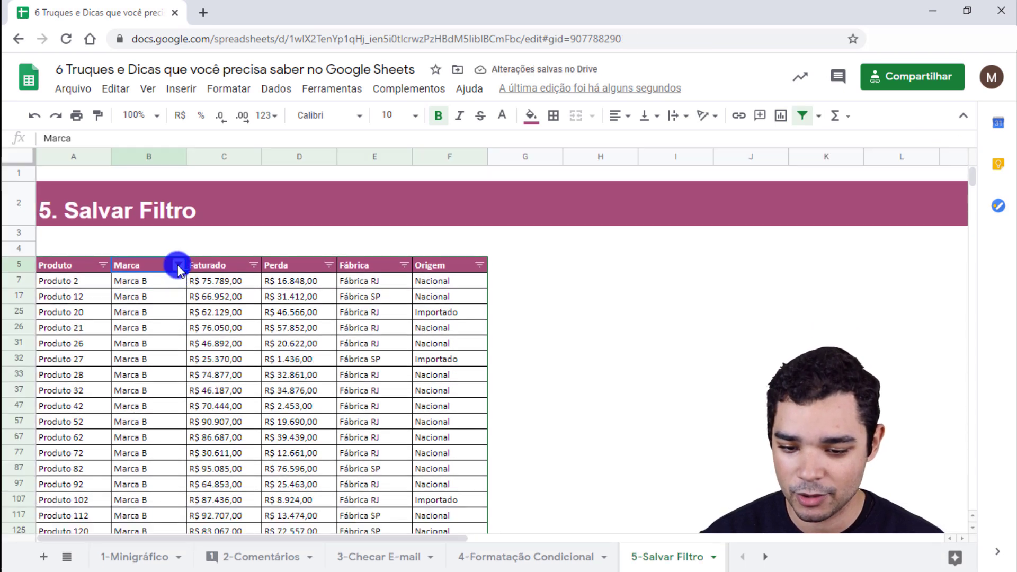
- Change the Marca filter to show only Marca C products
left_click(178, 265)
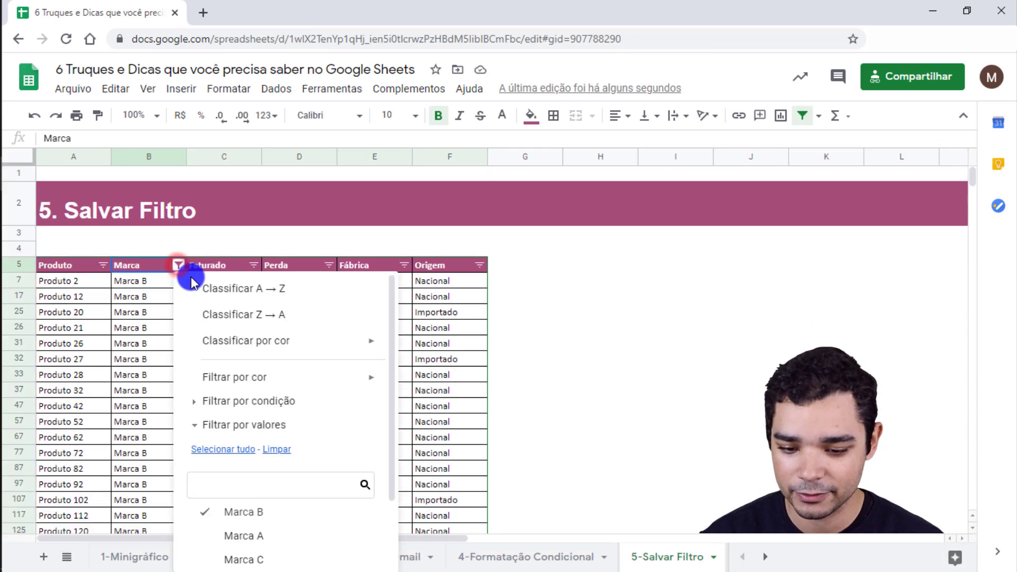
scroll(239, 354, "down", 1)
scroll(239, 355, "down", 2)
left_click(204, 426)
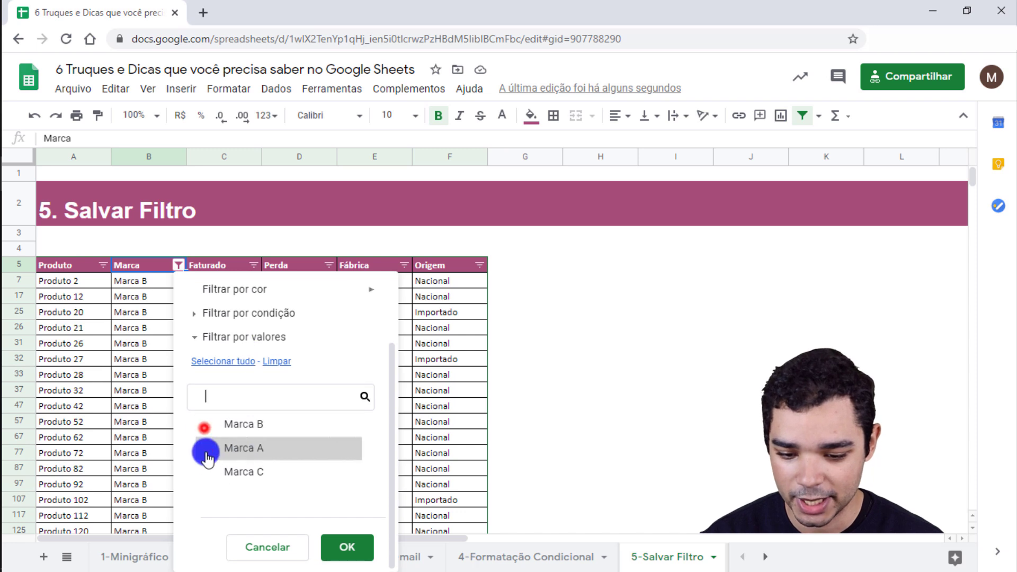
left_click(206, 471)
left_click(347, 547)
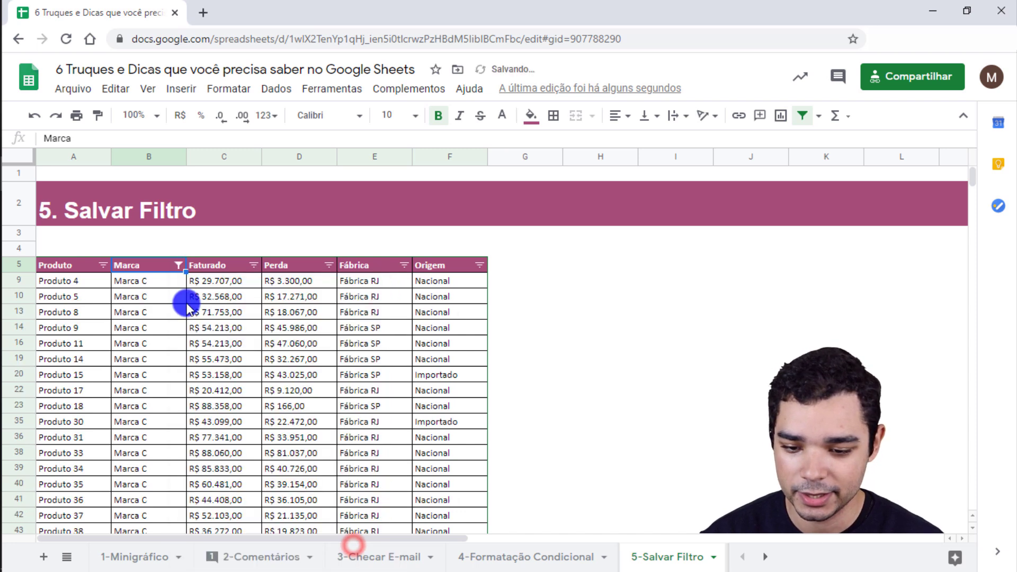
- Save it as a filter view named 'Marca C' and close the view
left_click(820, 116)
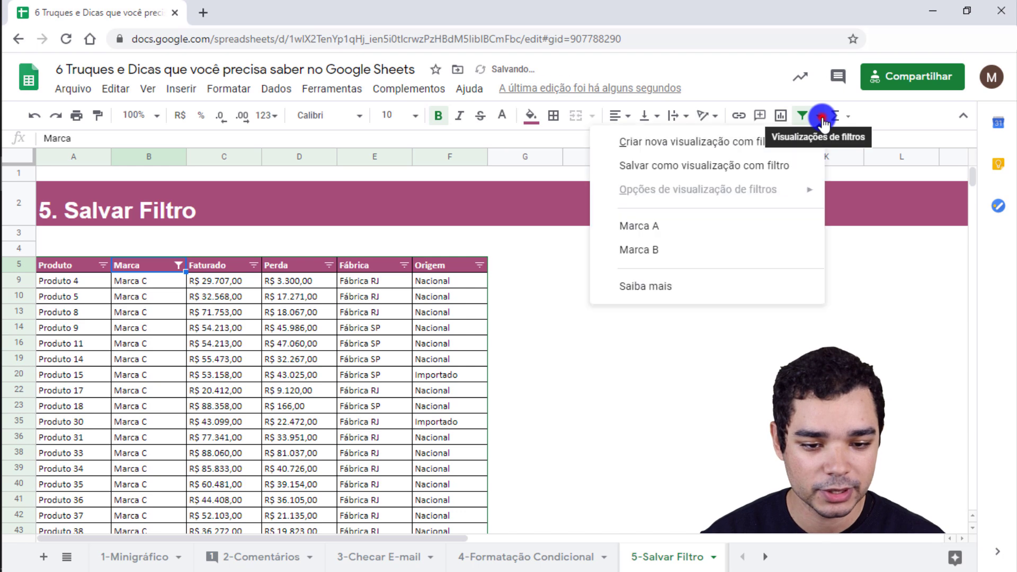
left_click(747, 168)
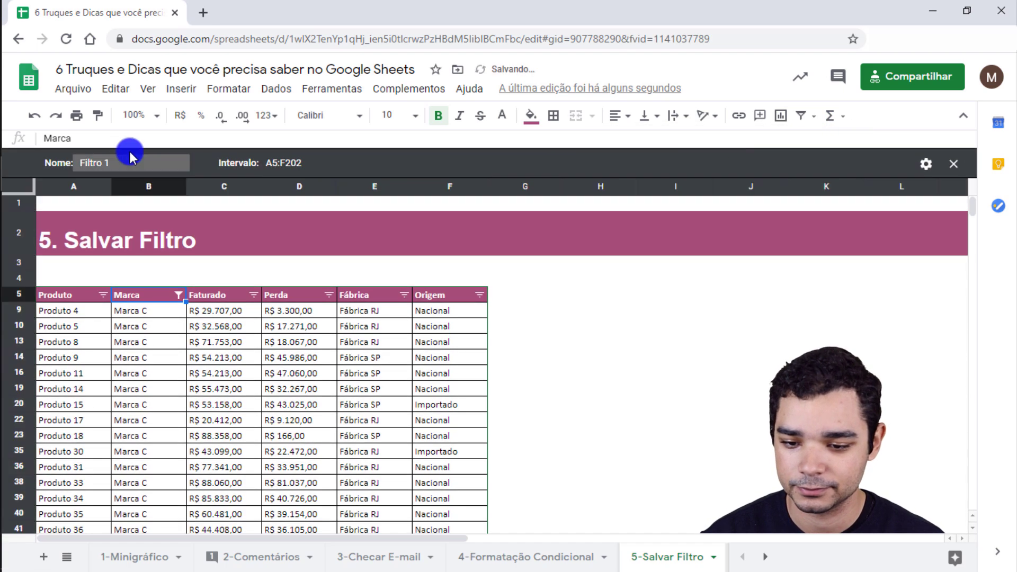
left_click(130, 159)
type("Ma")
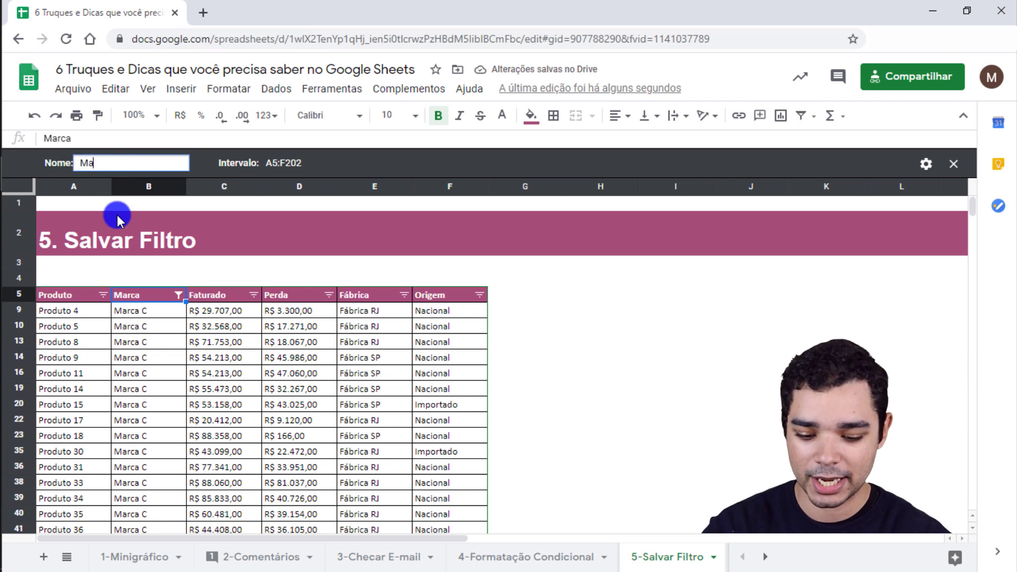
type("rca C")
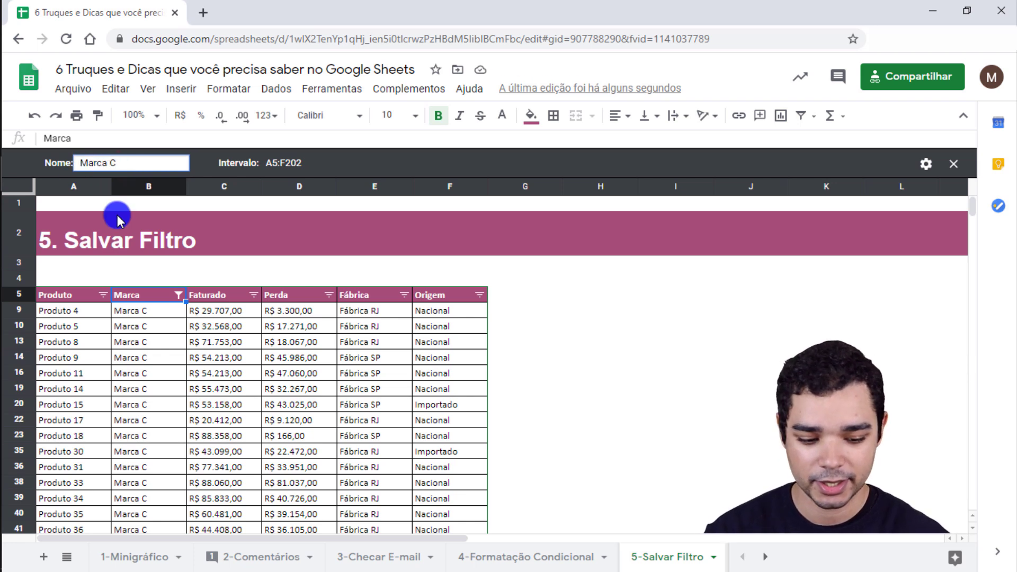
key("Return")
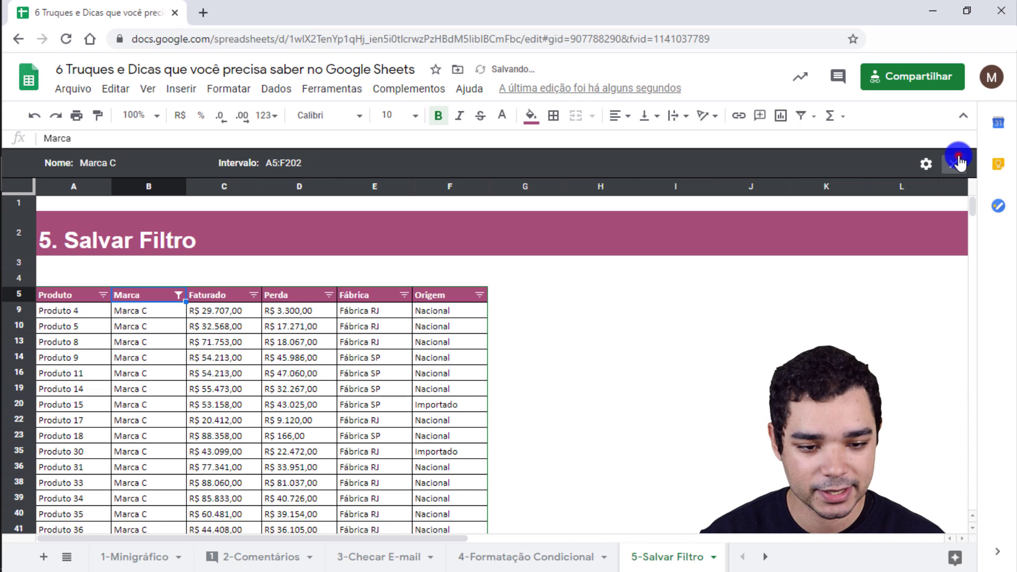
left_click(959, 162)
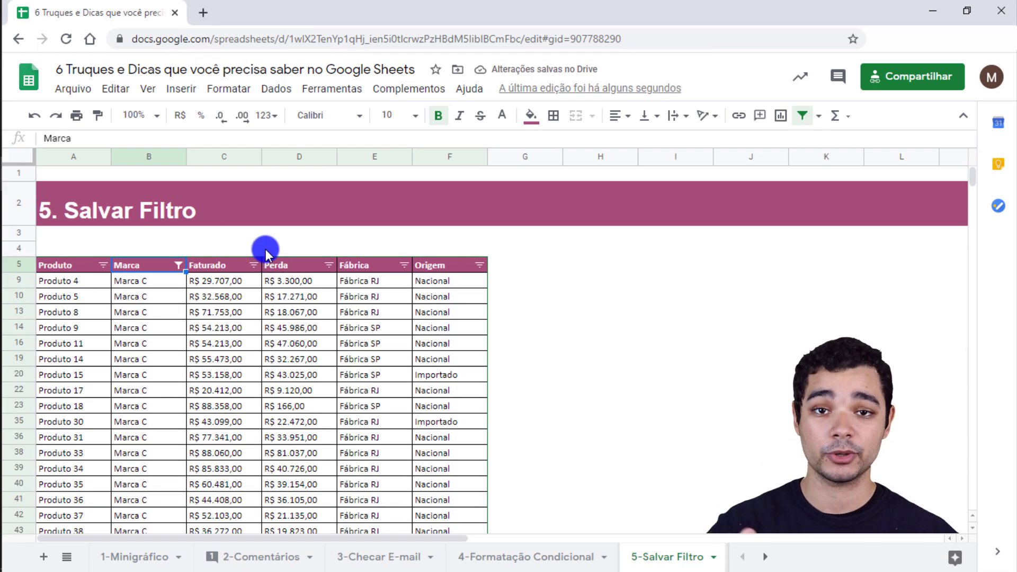
left_click(818, 116)
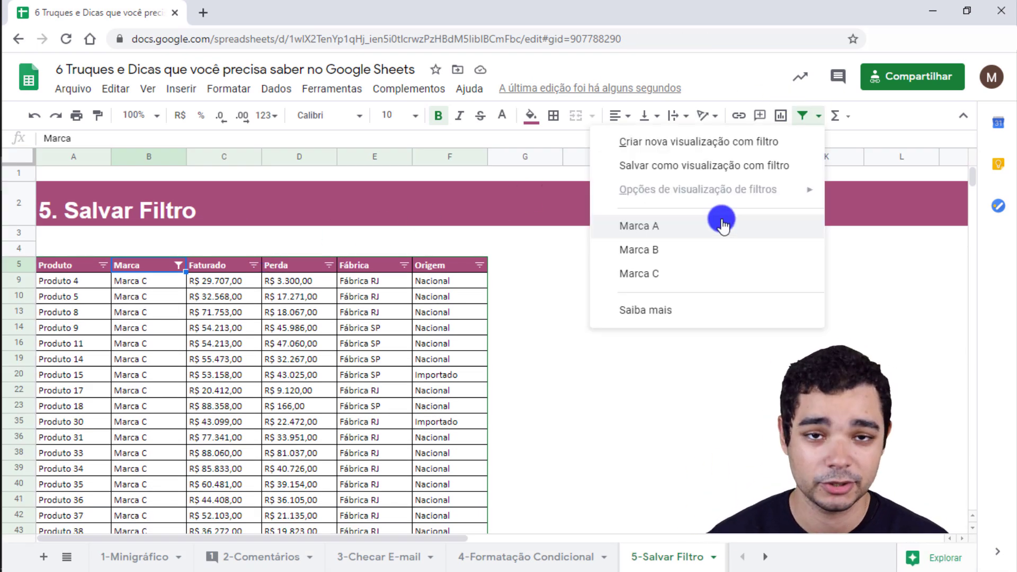
left_click(730, 234)
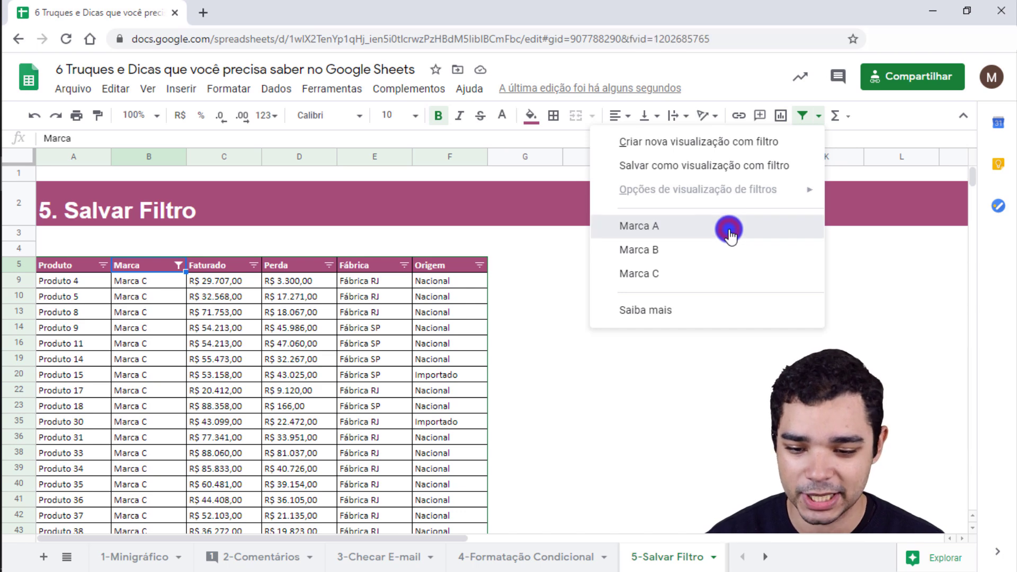
left_click(812, 122)
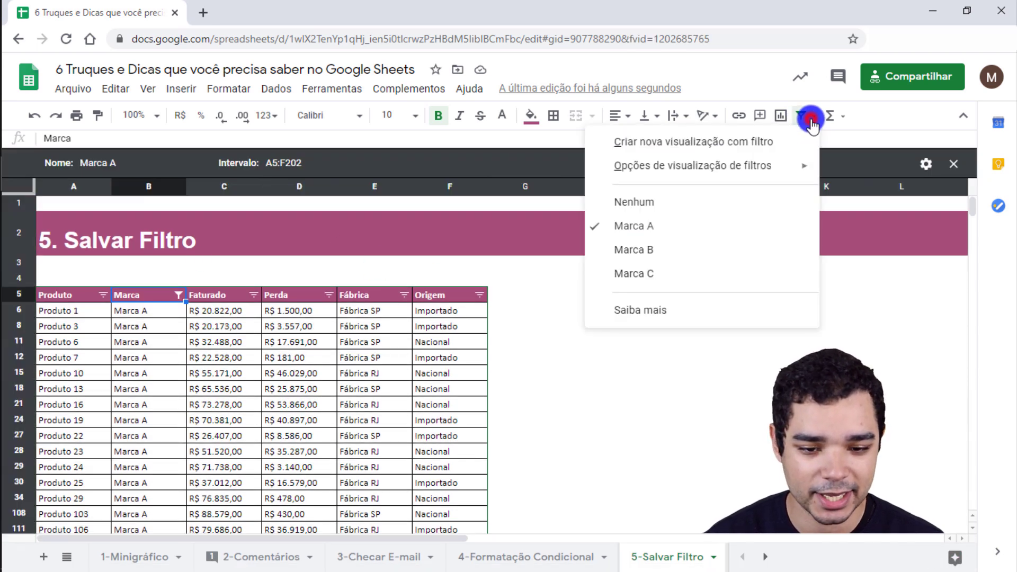
left_click(687, 253)
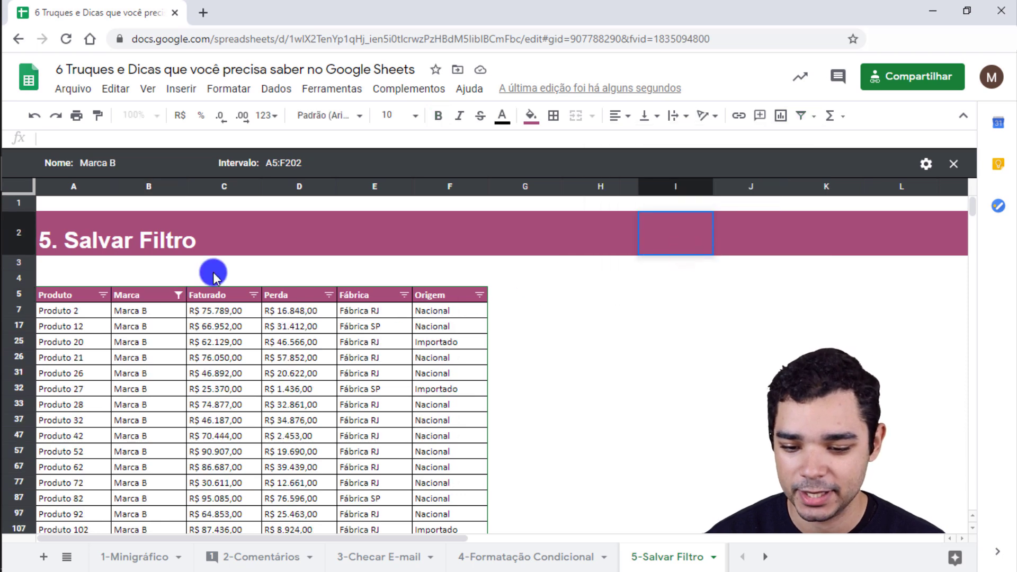
left_click(821, 115)
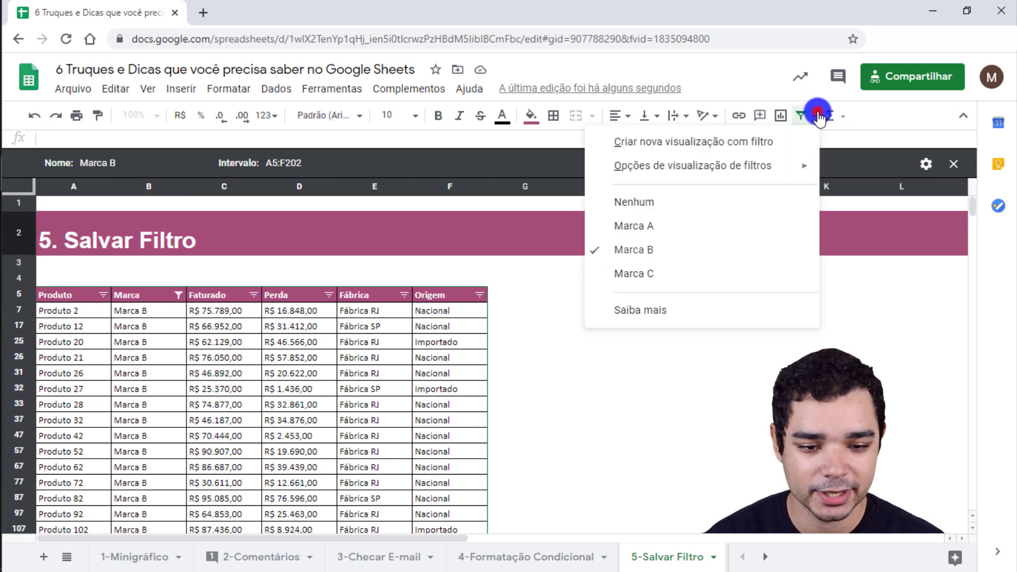
left_click(682, 281)
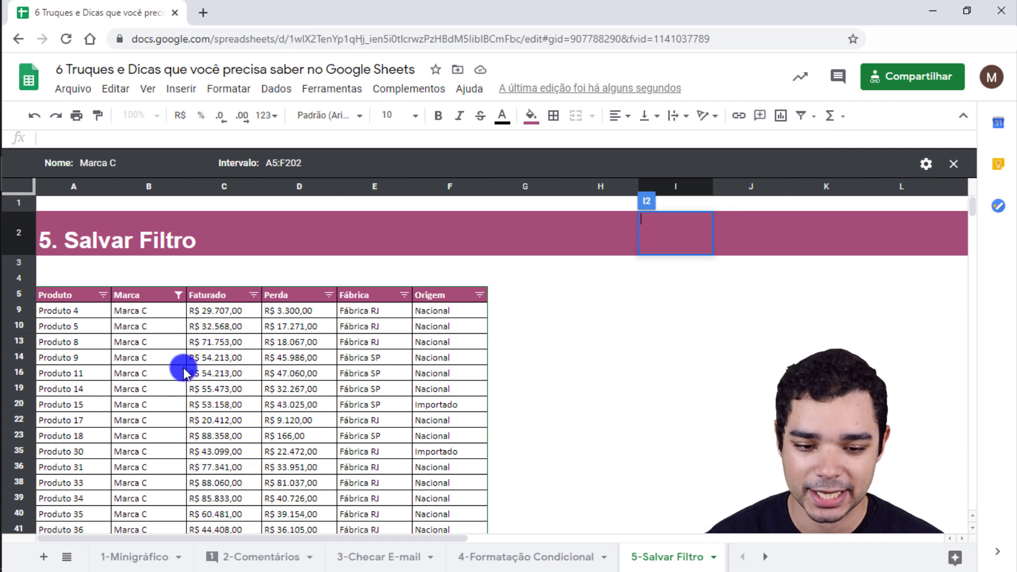
left_click(156, 309)
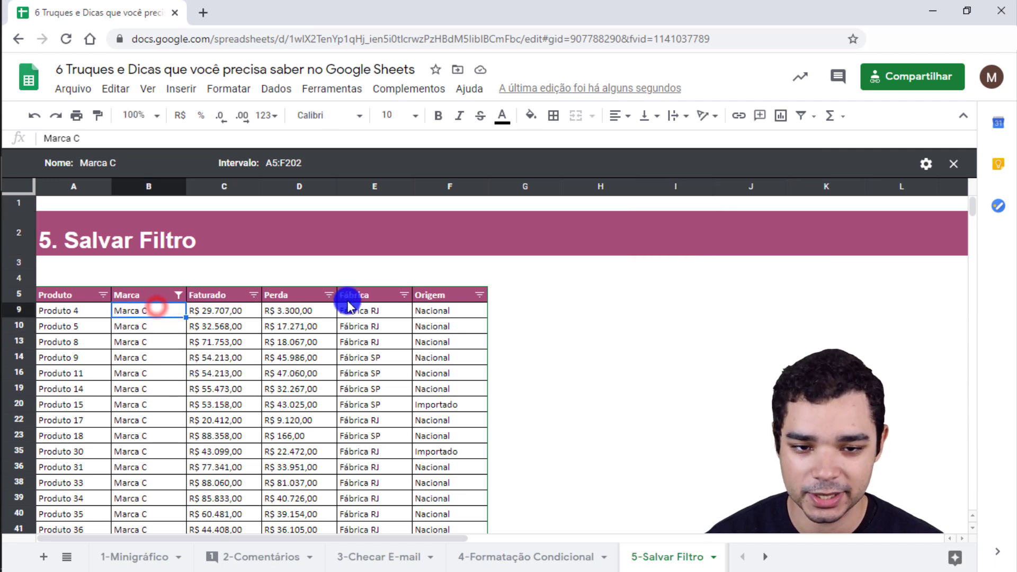
left_click(954, 163)
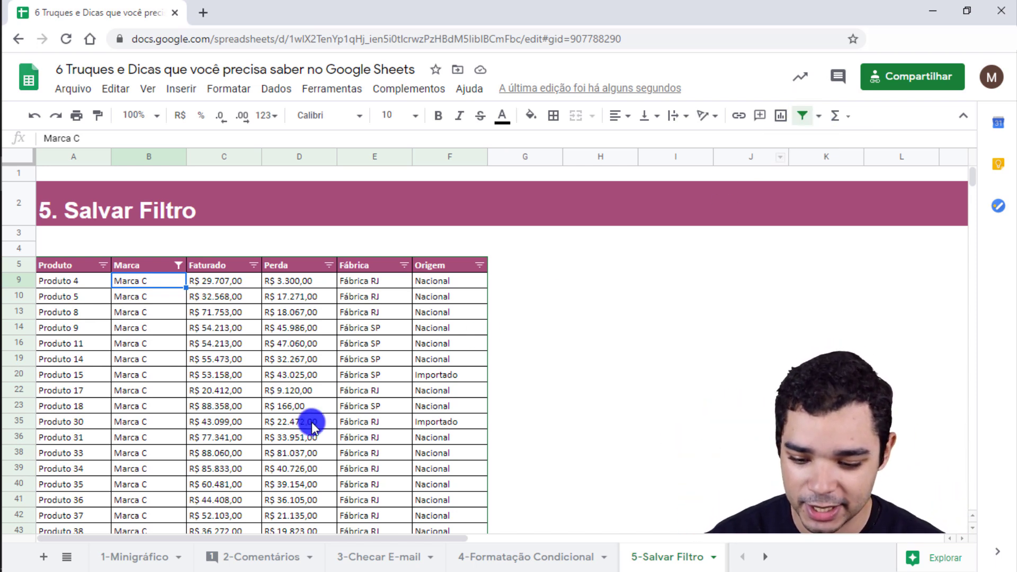
left_click(765, 556)
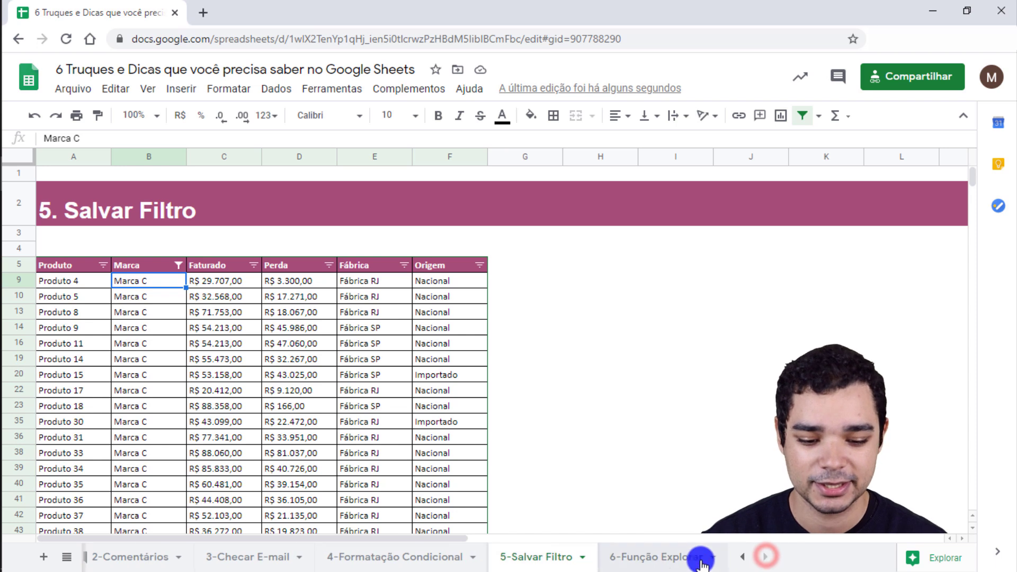
- Open the 6-Função Explorar sheet and select the Marca and Faturado table A5:B10
left_click(656, 560)
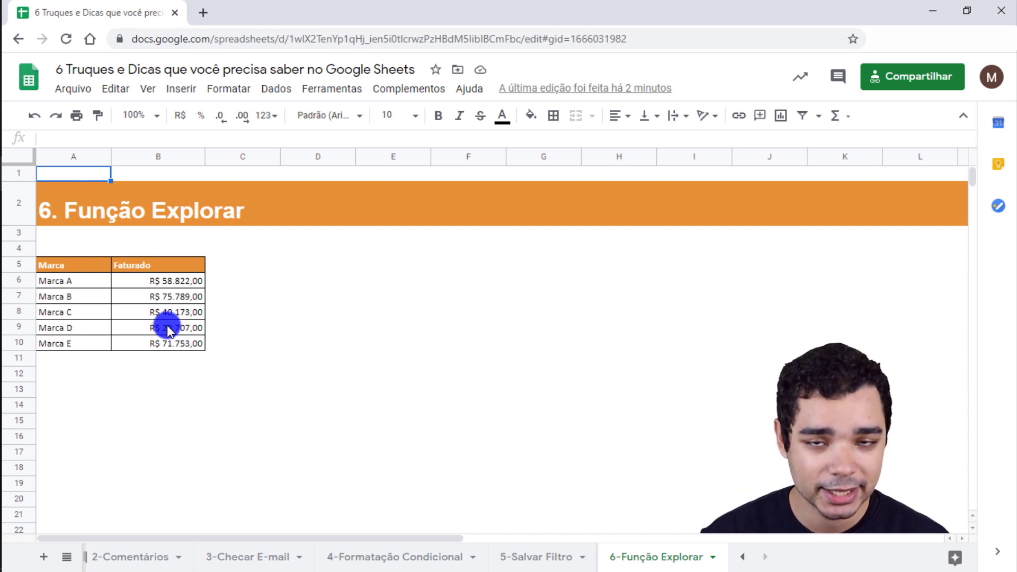
left_click(90, 263)
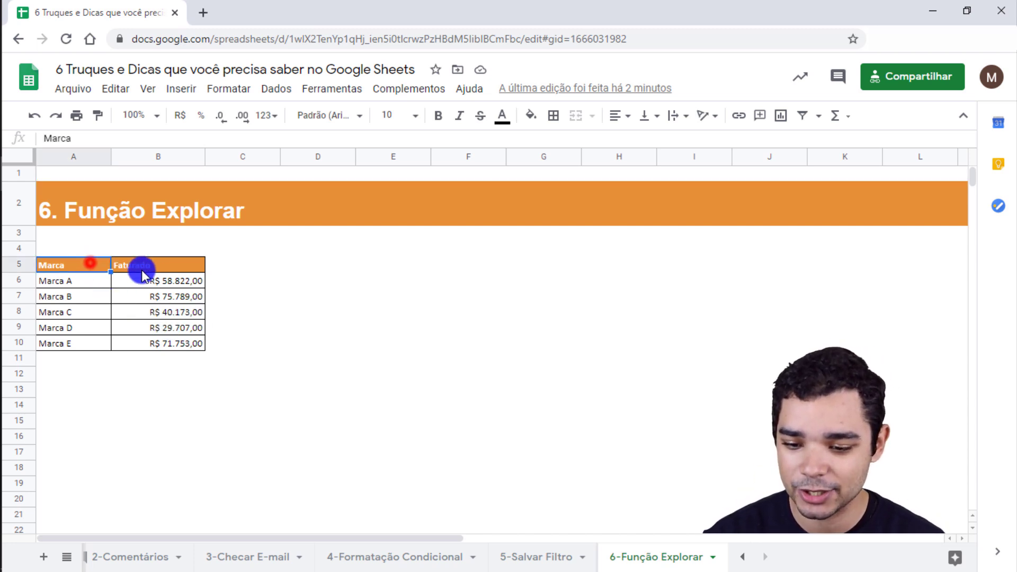
key("ctrl+a")
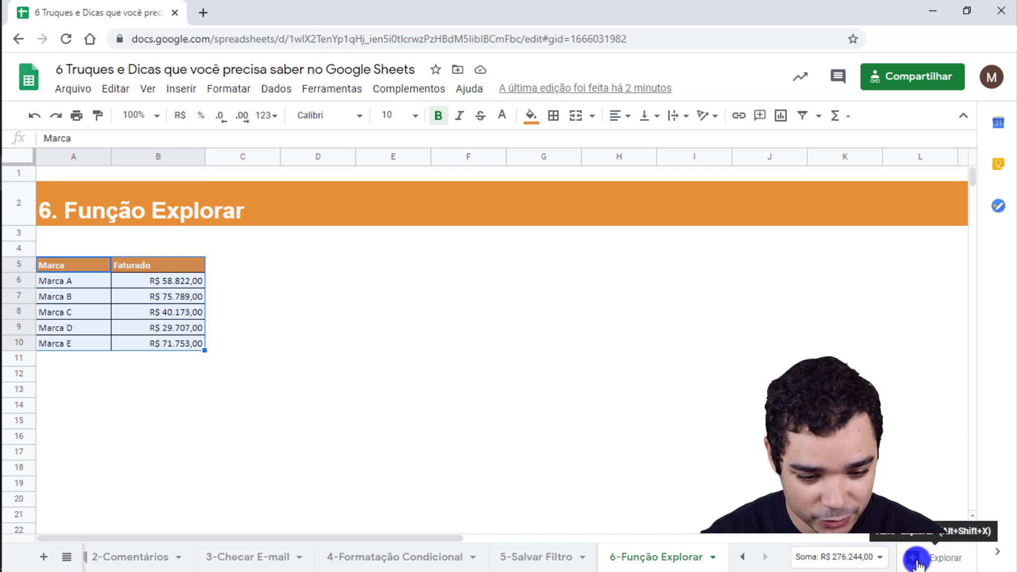
- Open Explorar for A5:B10 and browse its Faturado versus Marca column and bar chart suggestions
left_click(951, 563)
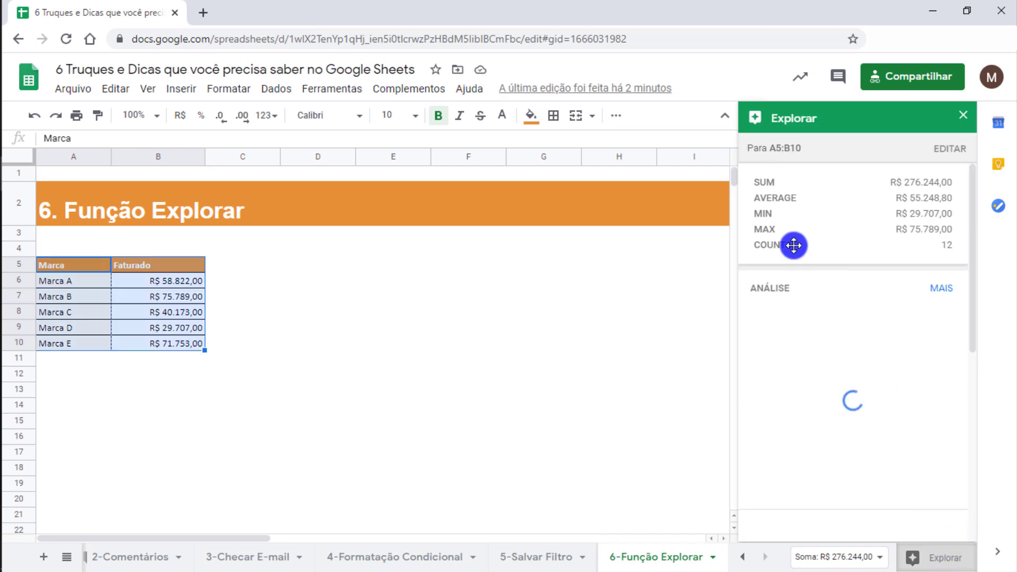
scroll(914, 254, "down", 1)
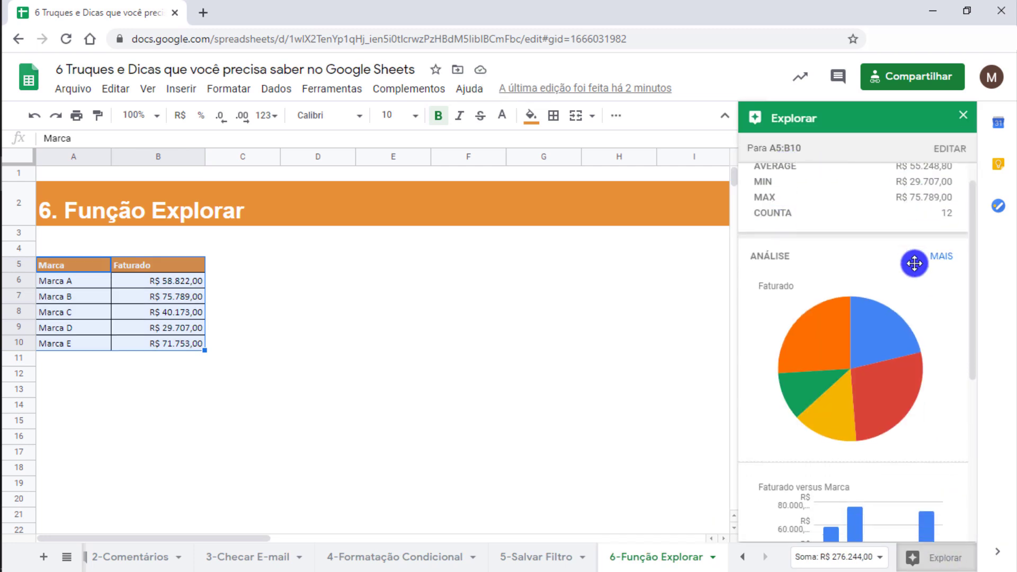
scroll(915, 275, "down", 3)
scroll(906, 349, "down", 3)
scroll(848, 407, "up", 2)
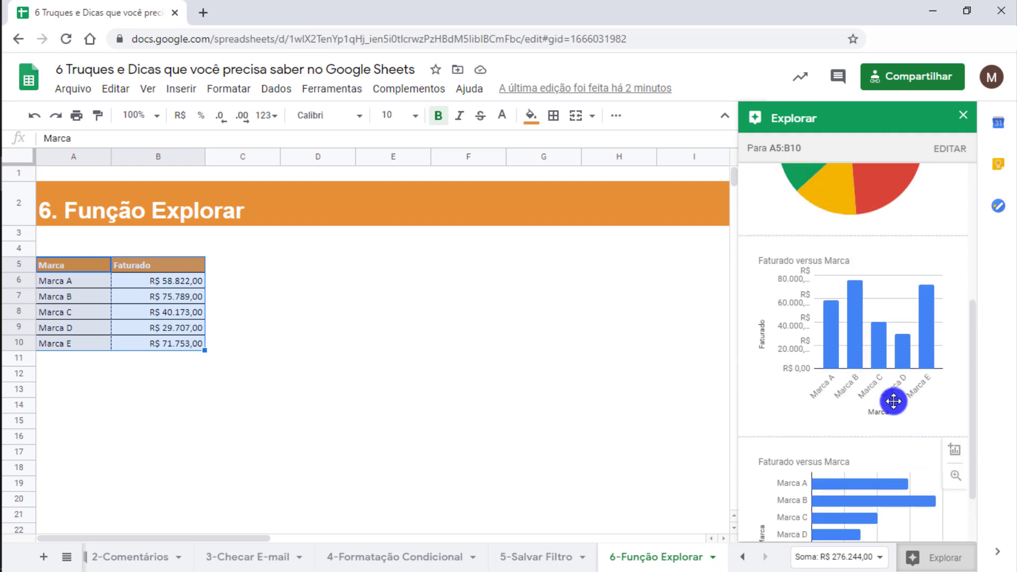
scroll(874, 328, "up", 4)
scroll(816, 275, "up", 1)
scroll(802, 272, "down", 1)
scroll(816, 278, "down", 1)
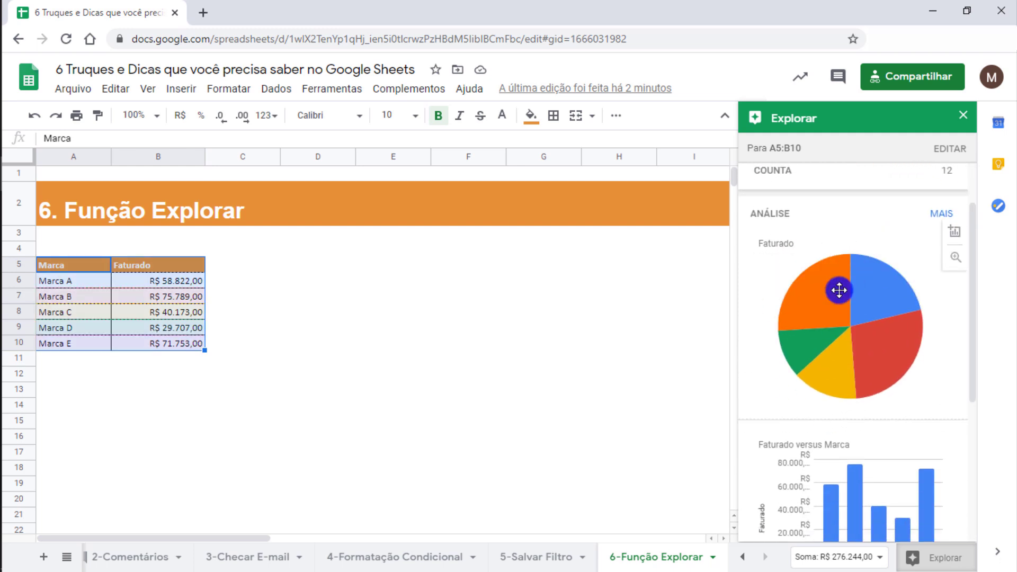
scroll(821, 329, "up", 2)
scroll(890, 382, "down", 3)
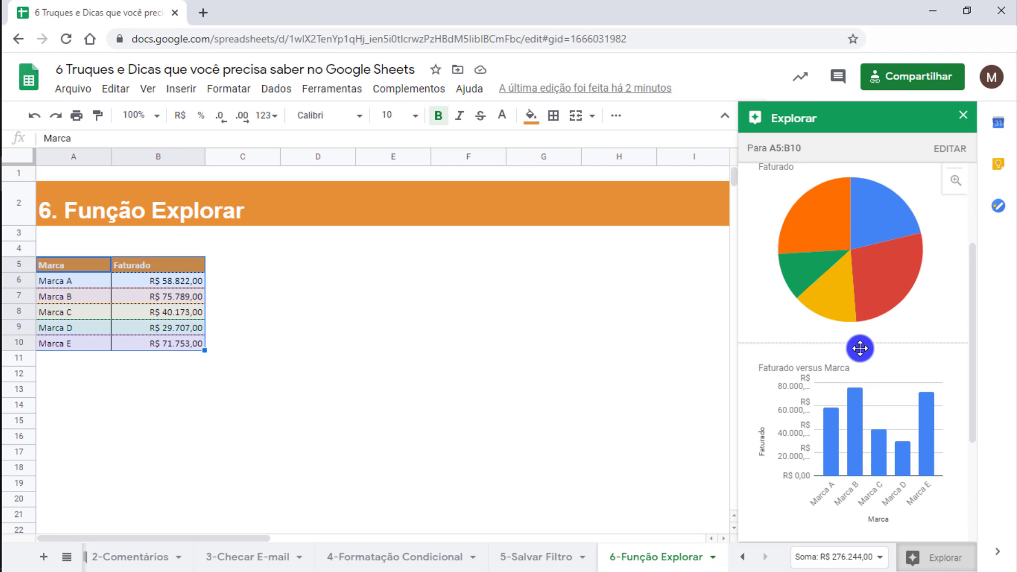
scroll(874, 387, "down", 3)
scroll(868, 416, "down", 1)
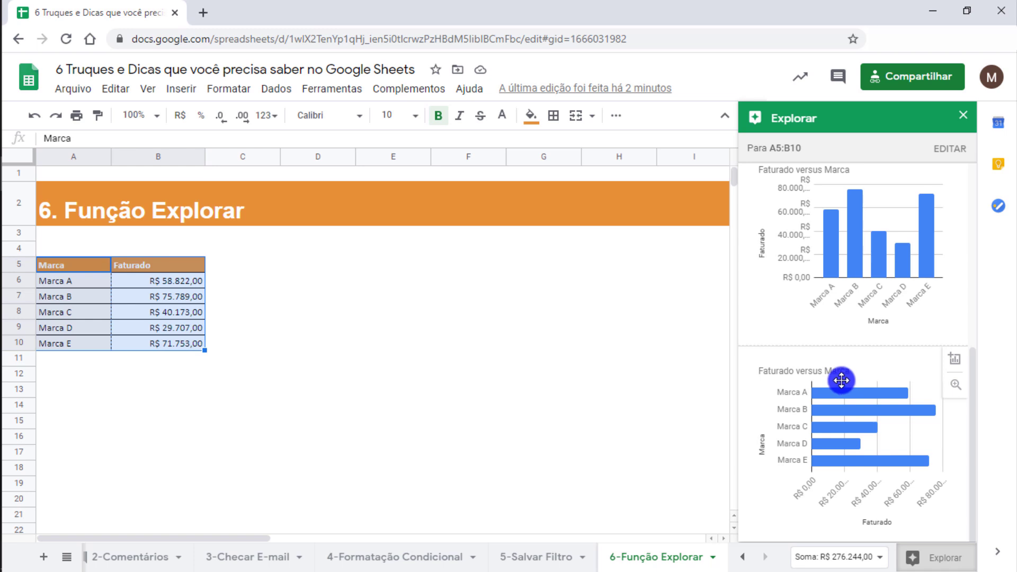
scroll(848, 376, "up", 1)
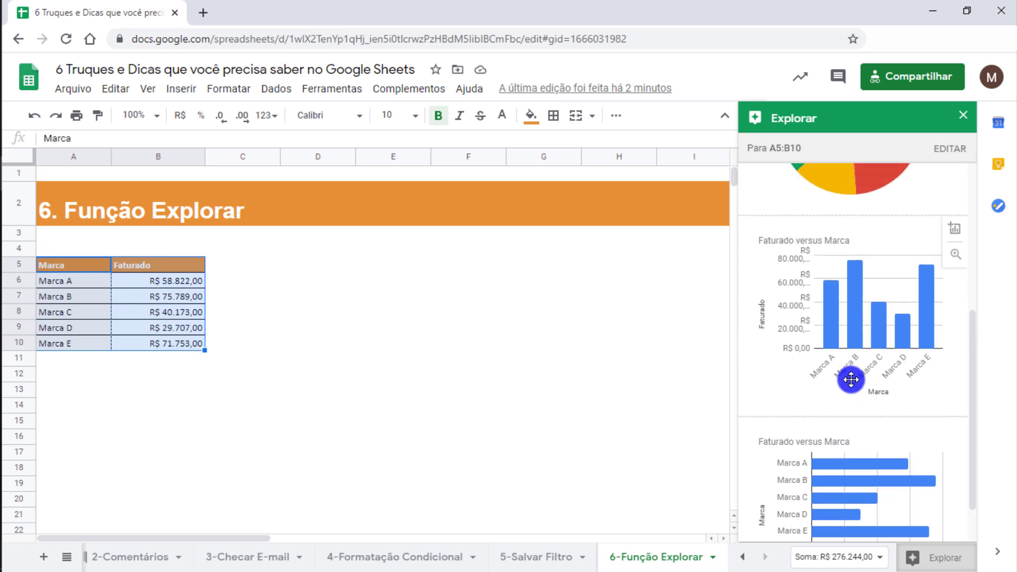
scroll(879, 328, "up", 3)
scroll(890, 310, "down", 4)
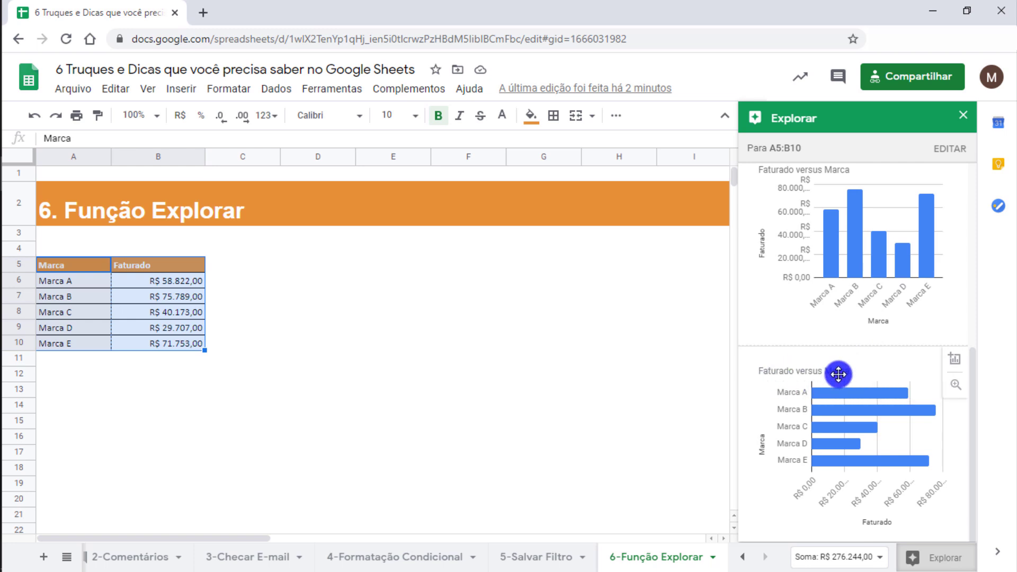
- Insert the horizontal 'Faturado versus Marca' bar chart beside the Marca/Faturado table and shrink it to fit
mouse_move(867, 367)
left_mouse_down()
mouse_move(444, 319)
mouse_move(436, 285)
left_mouse_up()
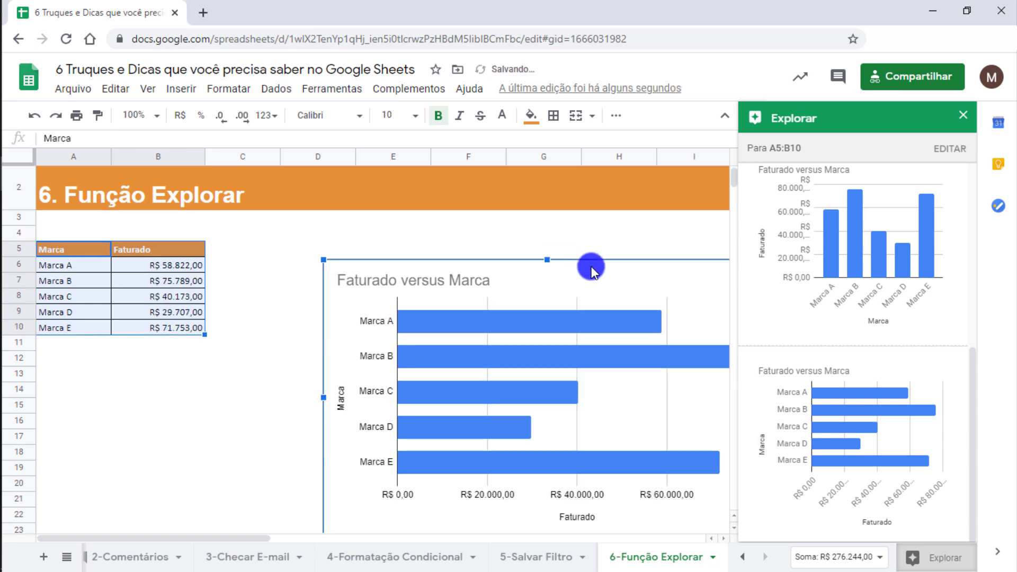
left_click(967, 113)
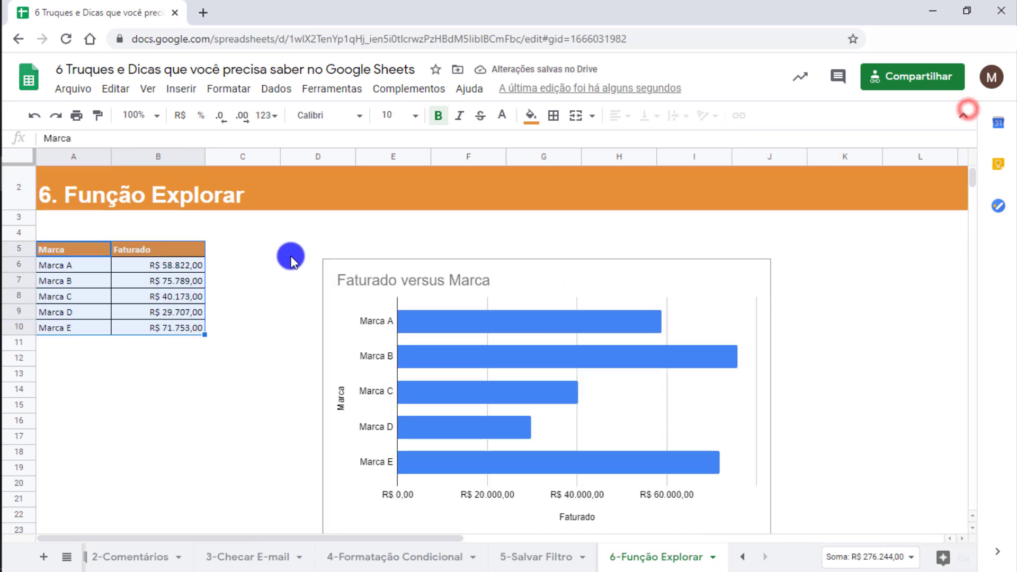
left_click(338, 252)
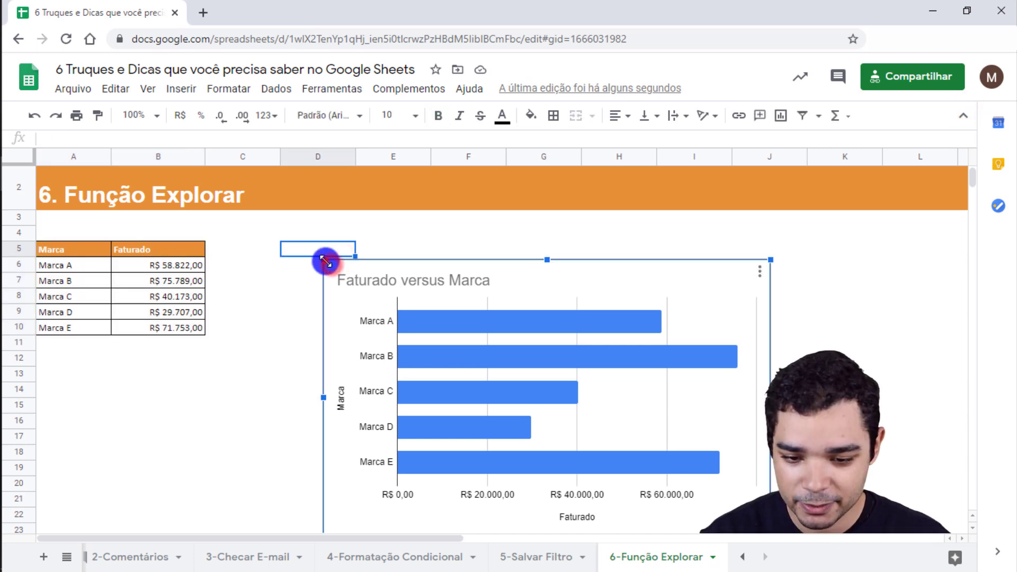
mouse_move(332, 265)
left_mouse_down()
mouse_move(377, 292)
mouse_move(324, 240)
left_mouse_up()
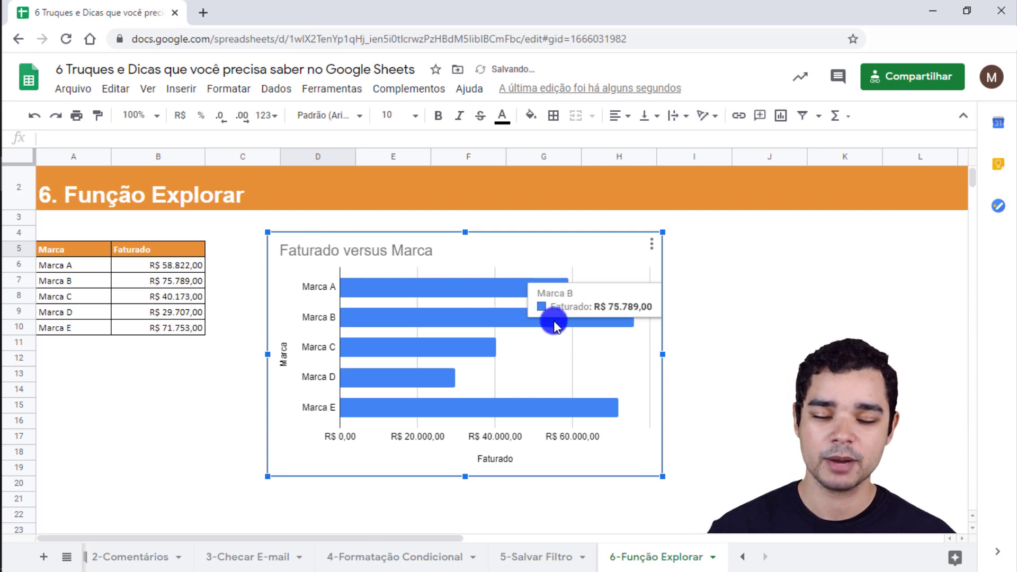